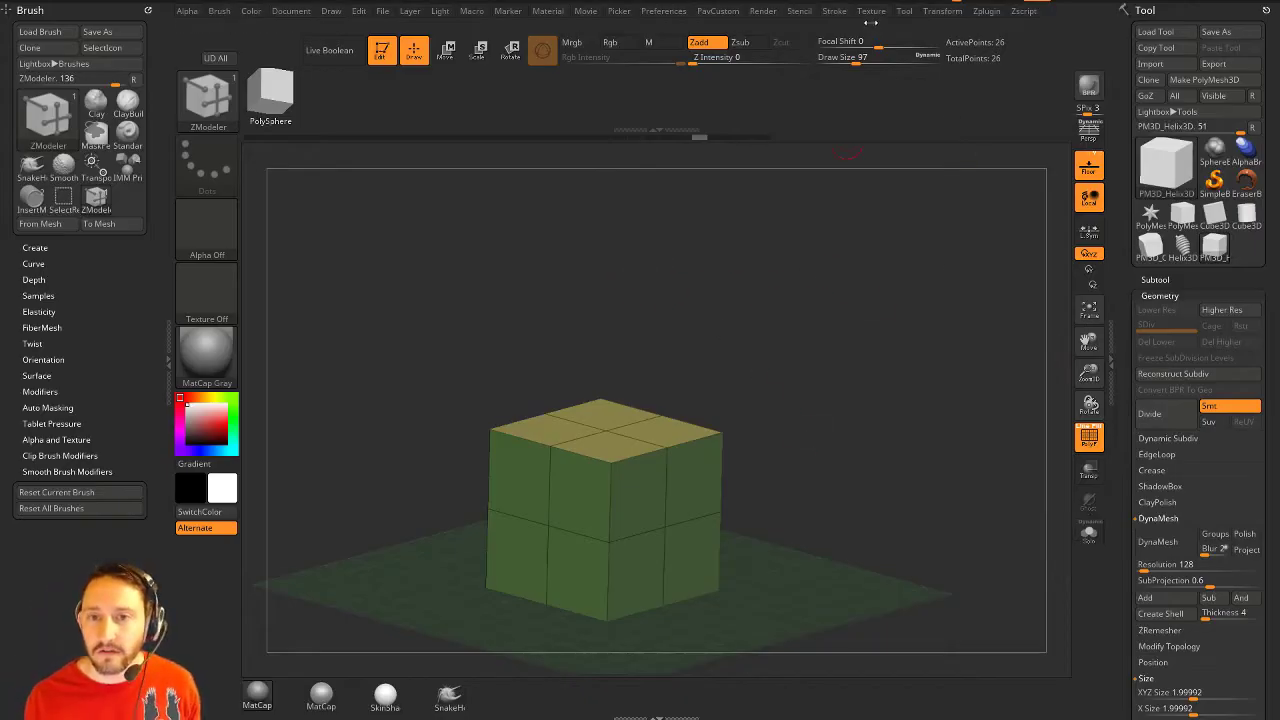
Add the pistol001 texture to Spotlight and place the dial over the pistol's grip.
left_click(872, 12)
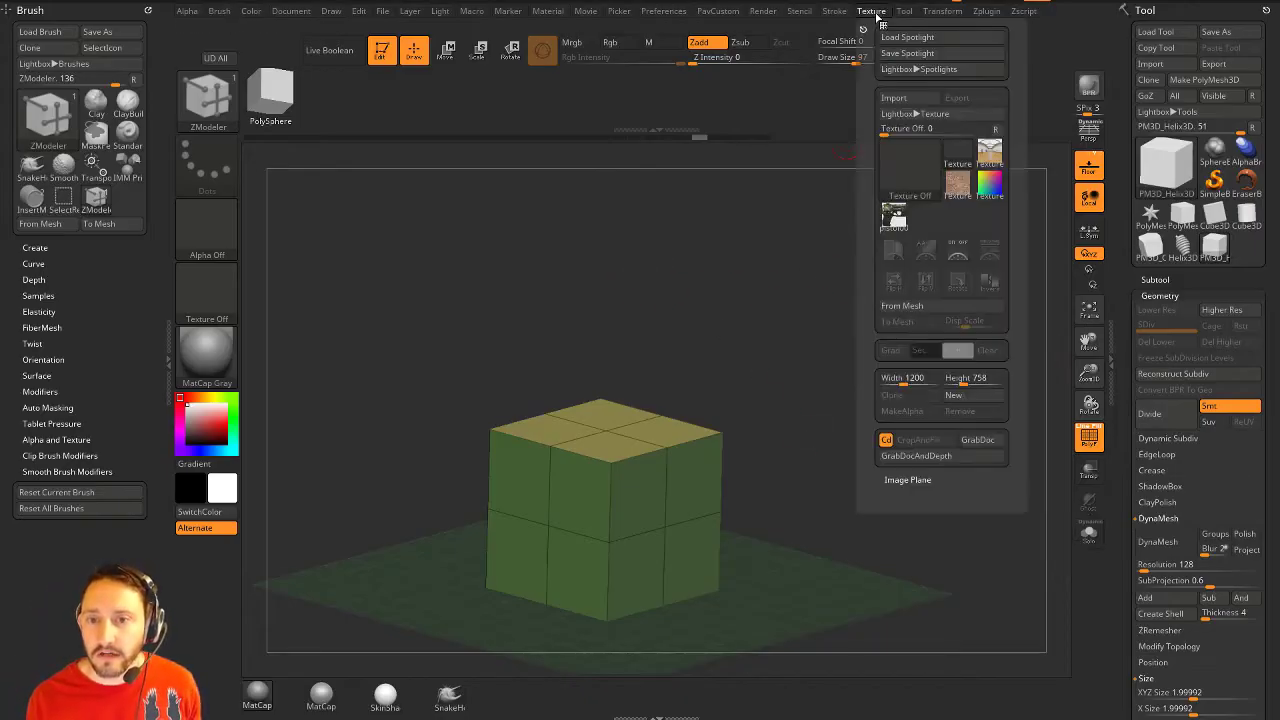
left_click(893, 217)
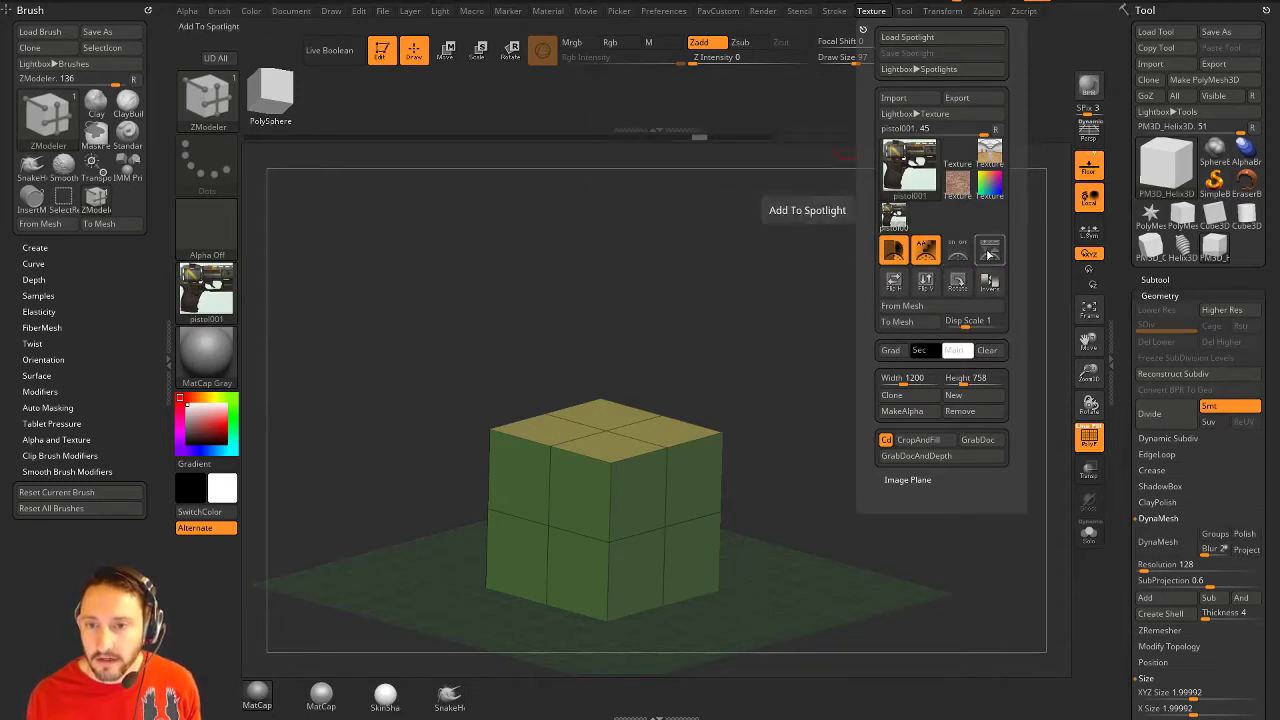
mouse_move(896, 221)
left_click(893, 250)
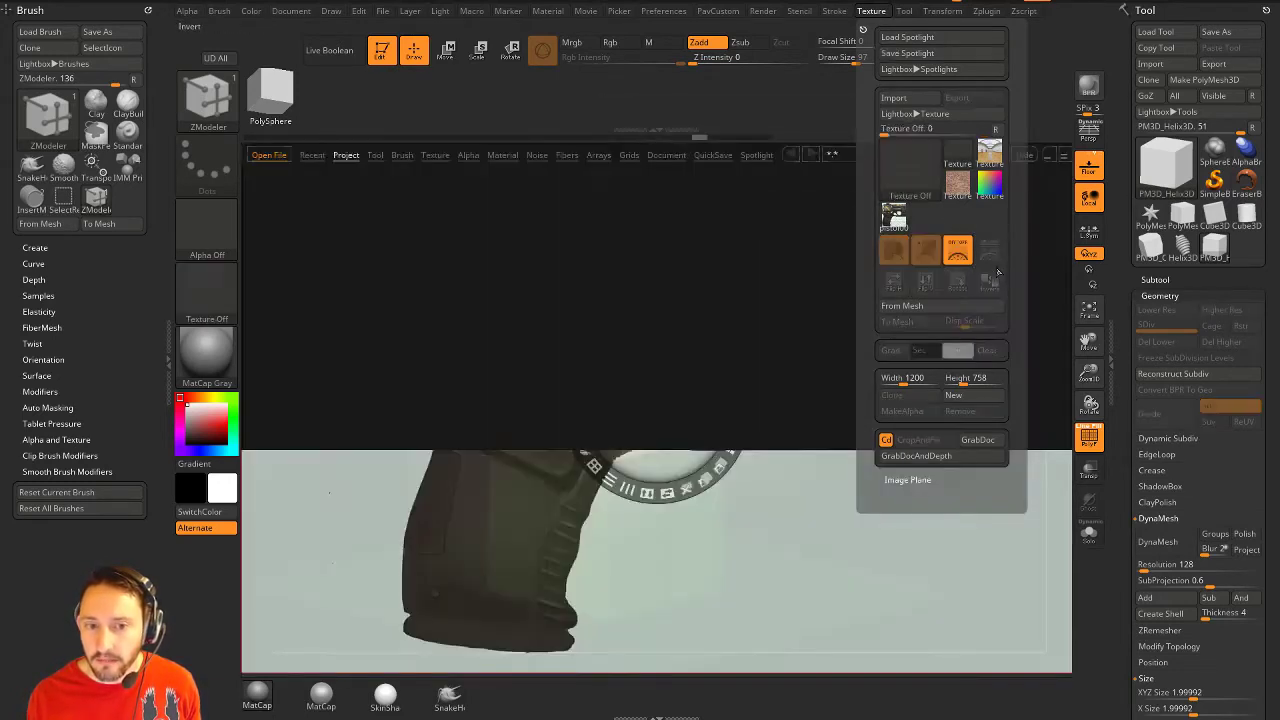
mouse_move(494, 537)
left_mouse_down()
mouse_move(568, 508)
mouse_move(514, 539)
left_mouse_up()
left_click(871, 10)
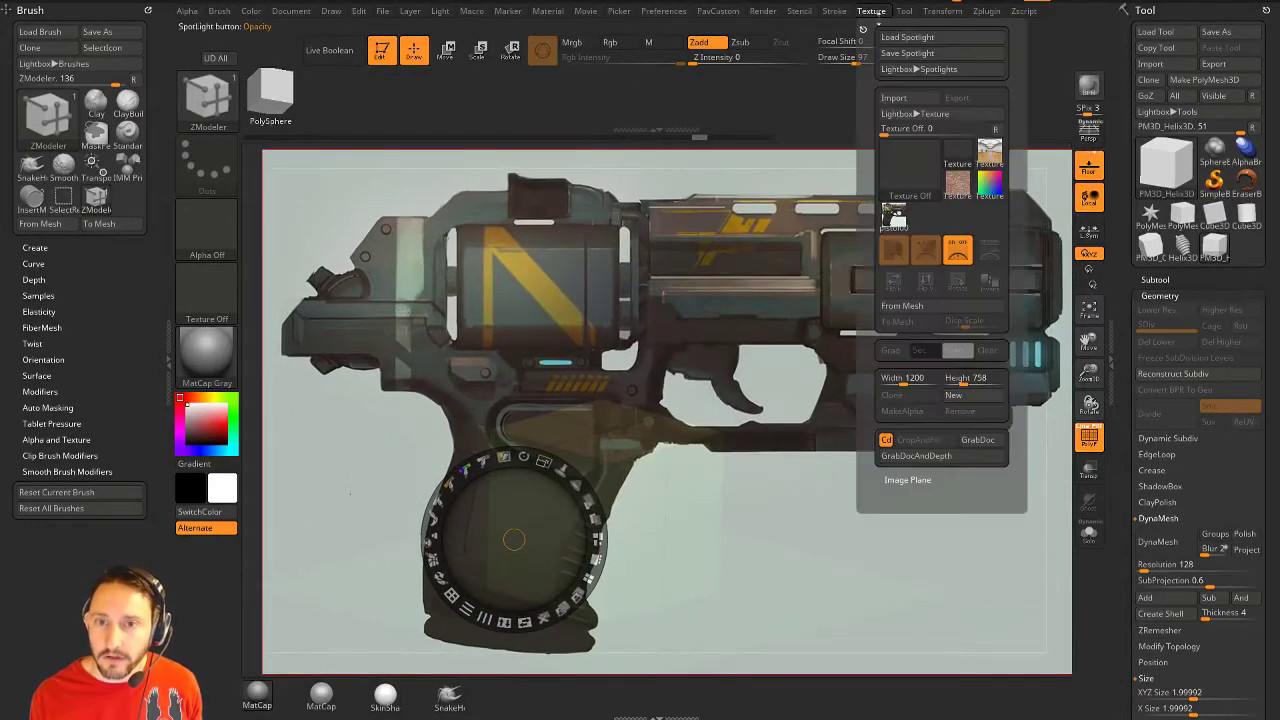
left_click(894, 98)
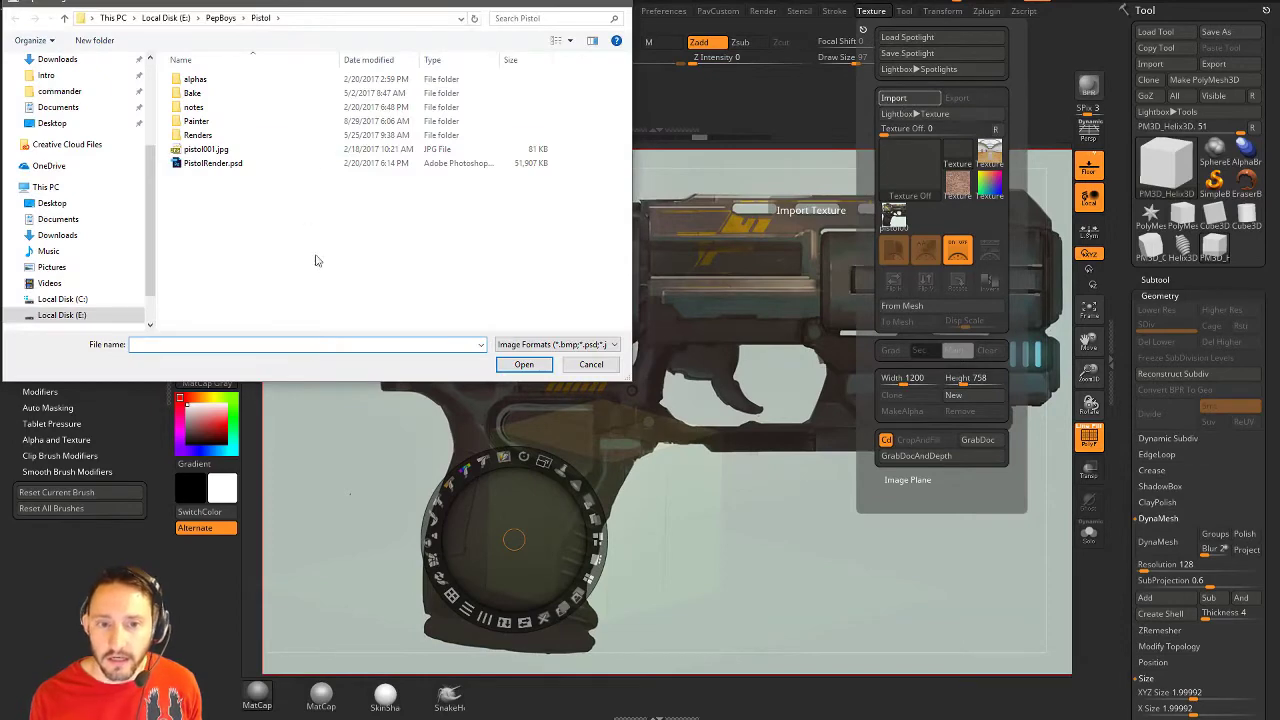
left_click(591, 364)
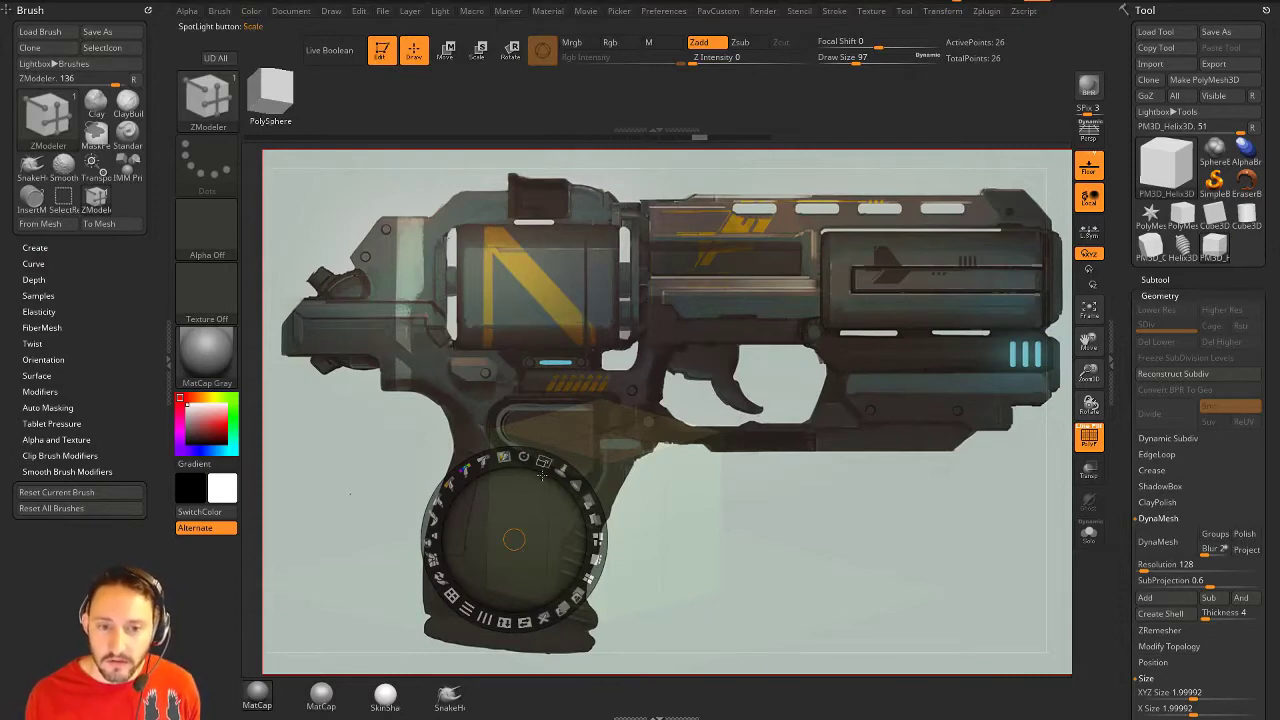
Scale the Spotlight pistol image down to fit the canvas and lower its opacity so the cube shows through.
left_click_drag(543, 463, 516, 456)
left_click(587, 500)
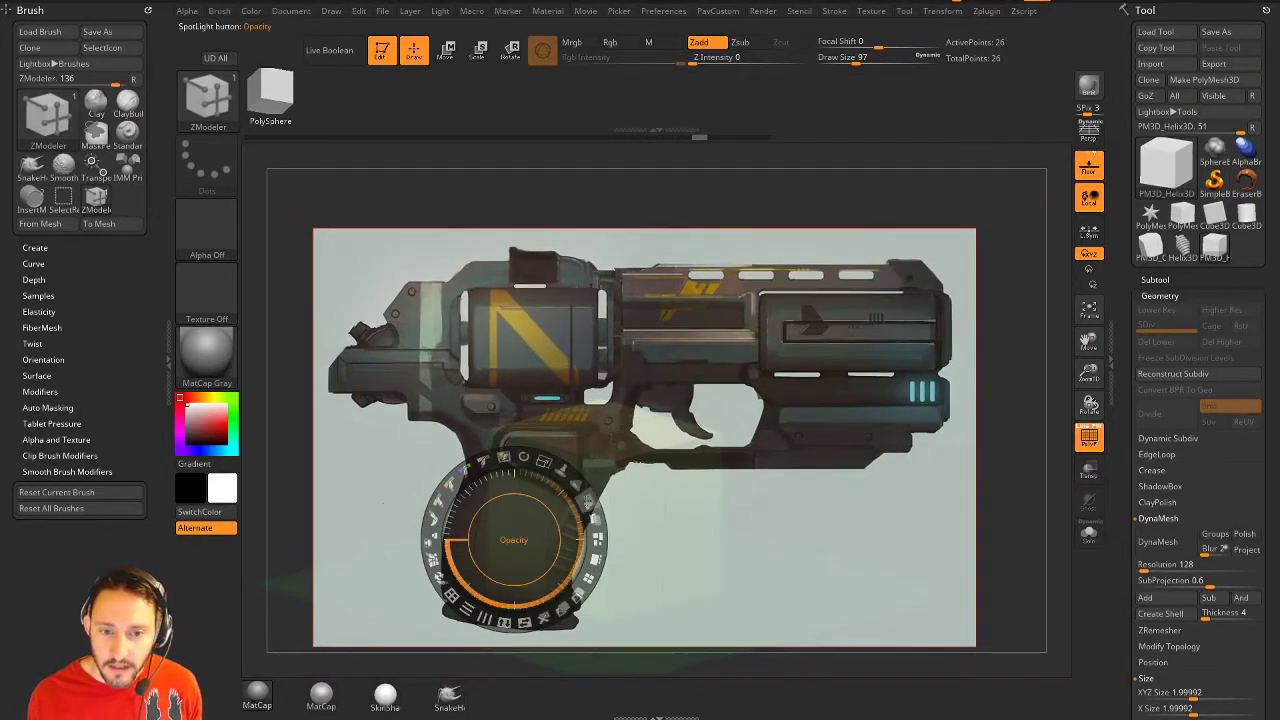
left_click_drag(589, 500, 540, 461)
left_click_drag(513, 540, 727, 350)
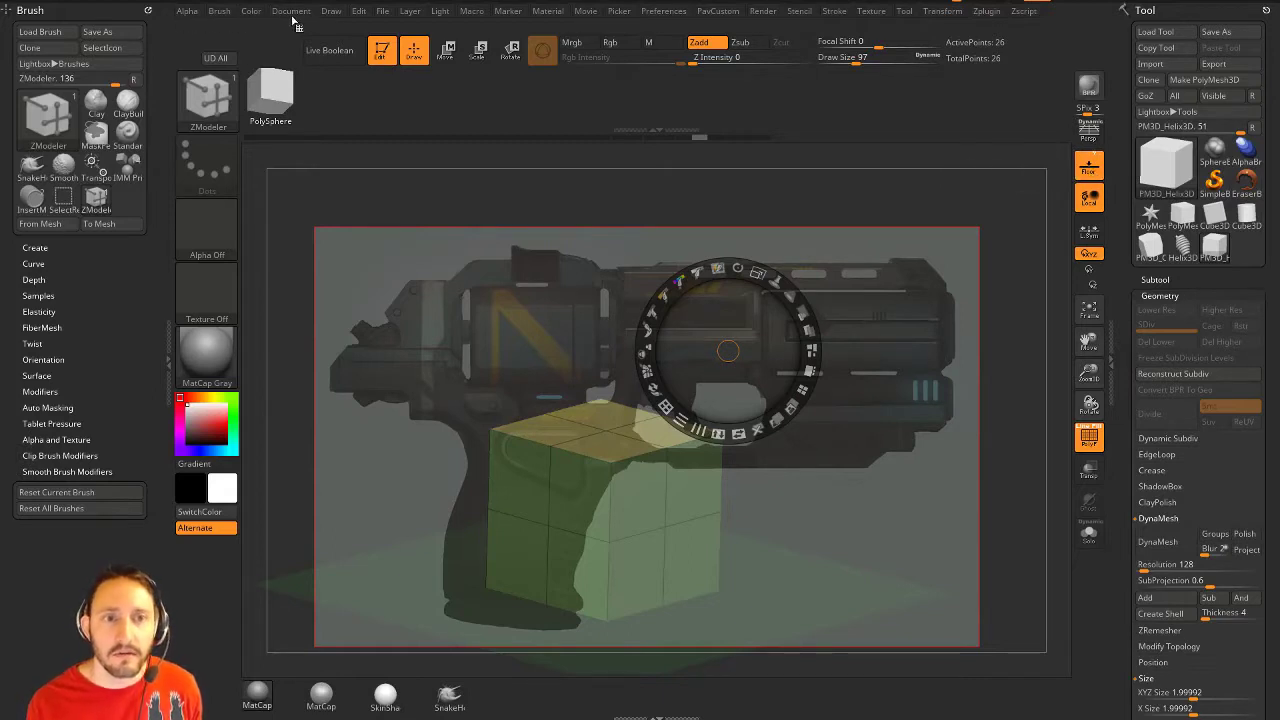
Examine the floor grid's Front-Back and Up-Down image map settings.
left_click(330, 12)
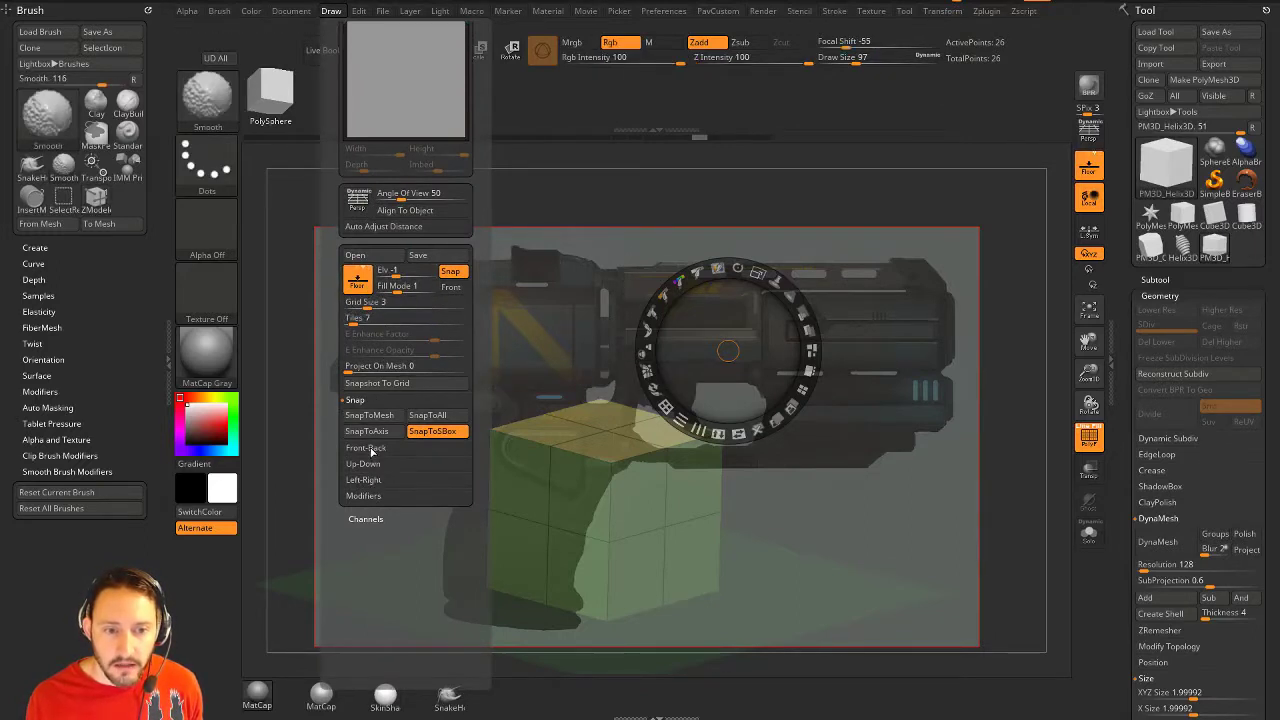
left_click(366, 450, "shift")
left_click(363, 591, "shift")
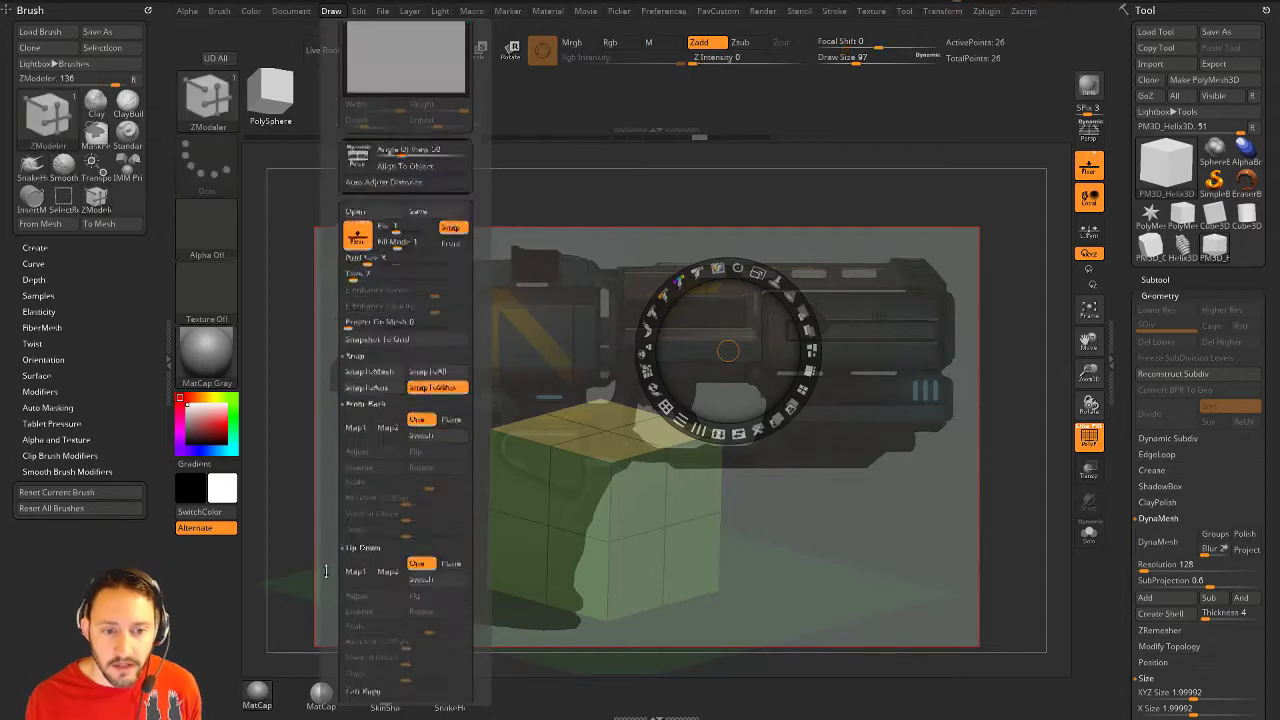
left_click(363, 567, "shift")
scroll(339, 589, "up", 3)
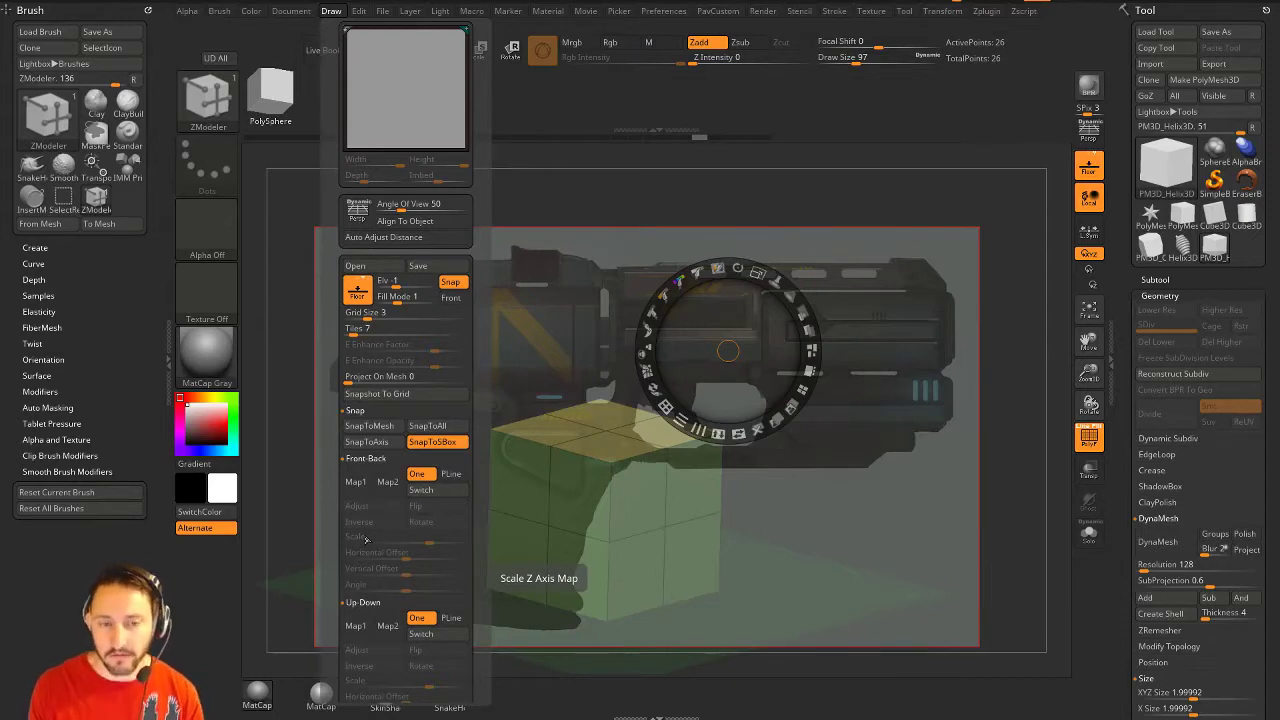
left_click(329, 12)
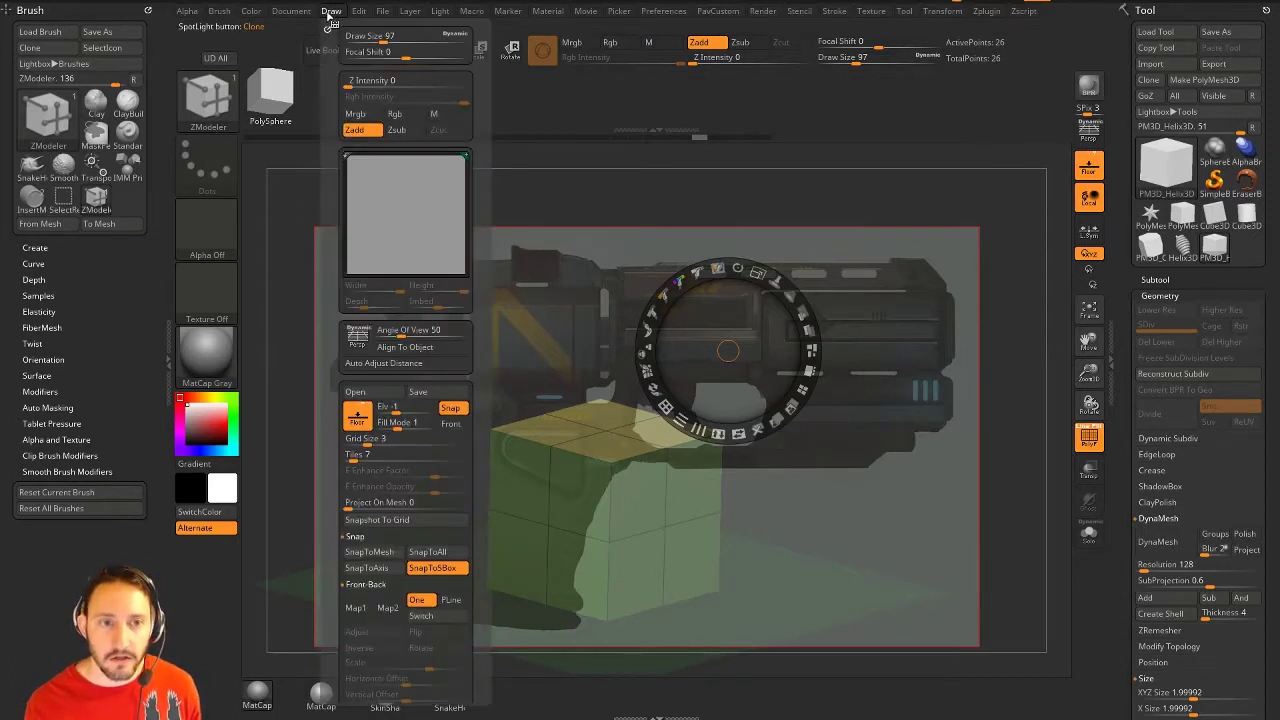
scroll(377, 383, "down", 3)
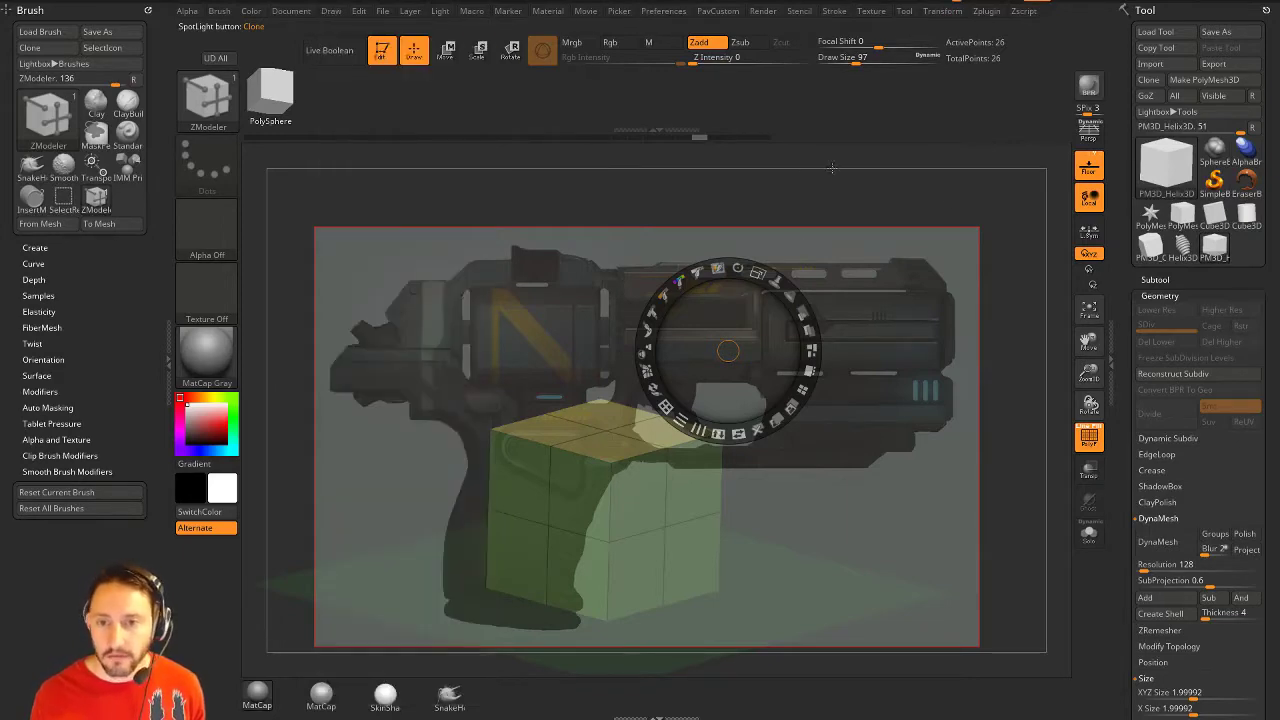
Shift the pistol image over the cube and reposition the Spotlight dial at several spots on and around it.
left_click_drag(986, 252, 979, 243)
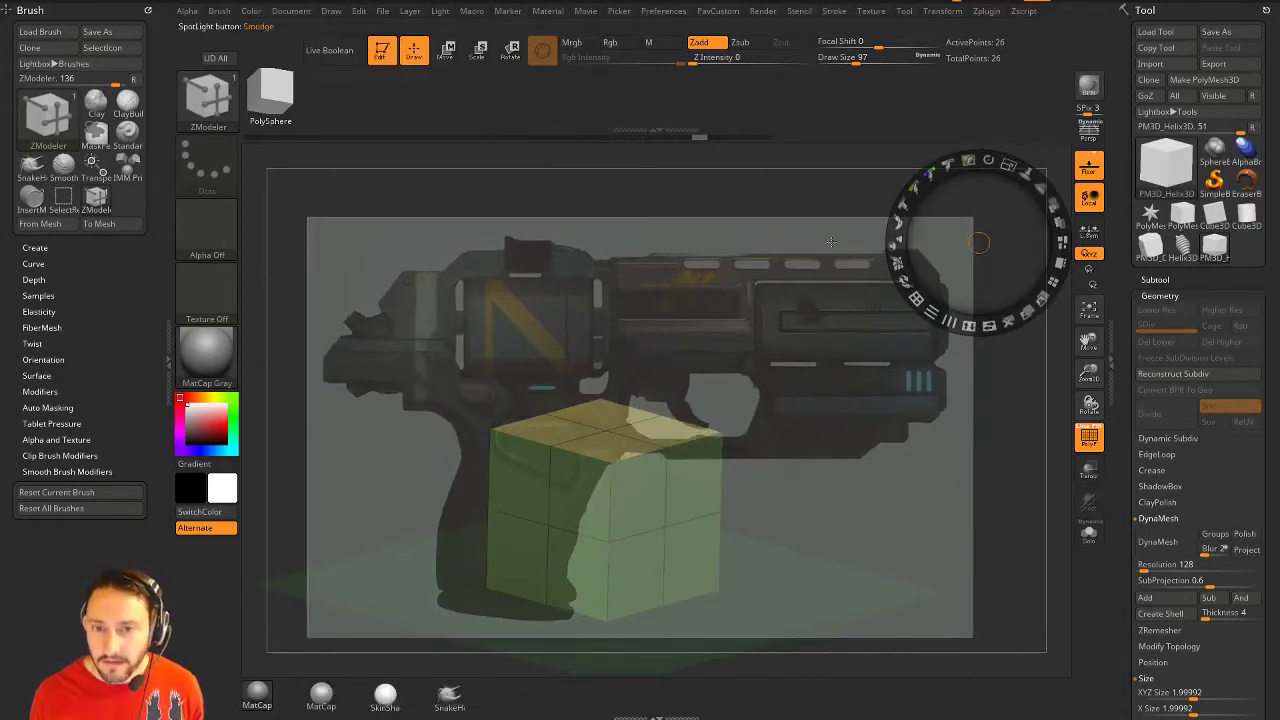
left_click_drag(834, 238, 837, 229)
mouse_move(643, 401)
left_mouse_down()
mouse_move(646, 417)
mouse_move(642, 405)
left_mouse_up()
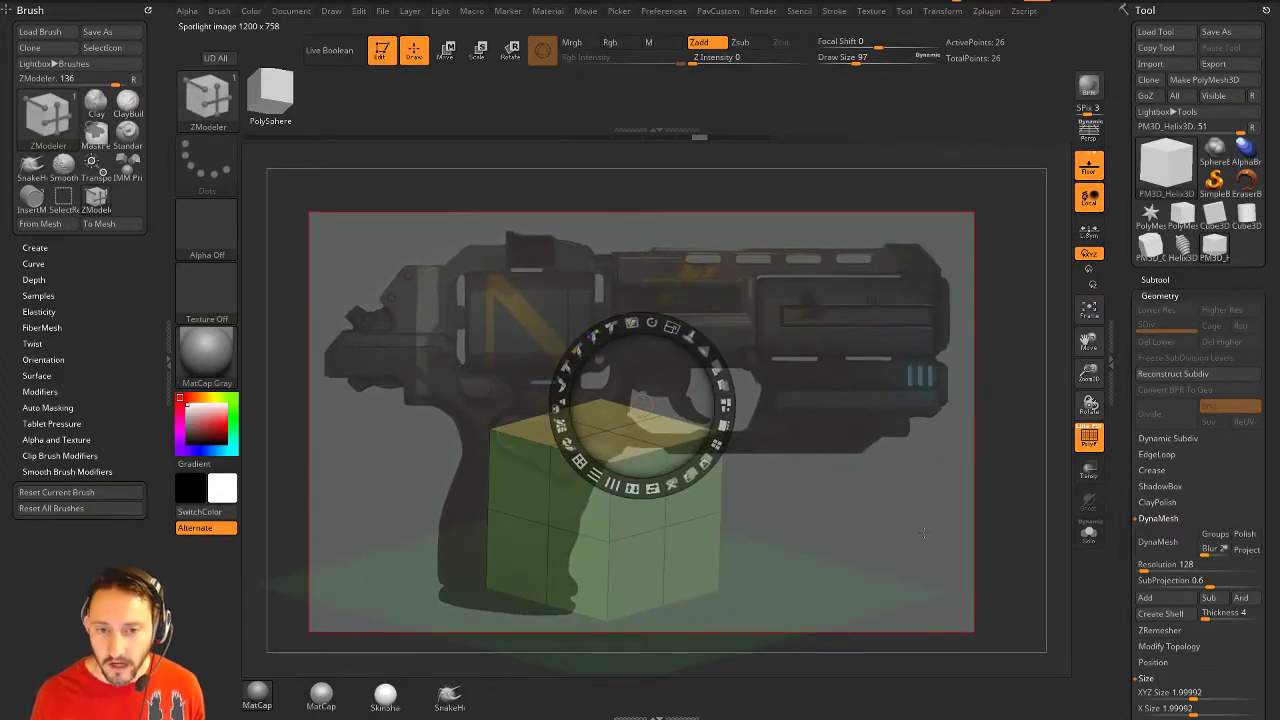
mouse_move(833, 355)
left_mouse_down()
mouse_move(806, 334)
mouse_move(813, 344)
left_mouse_up()
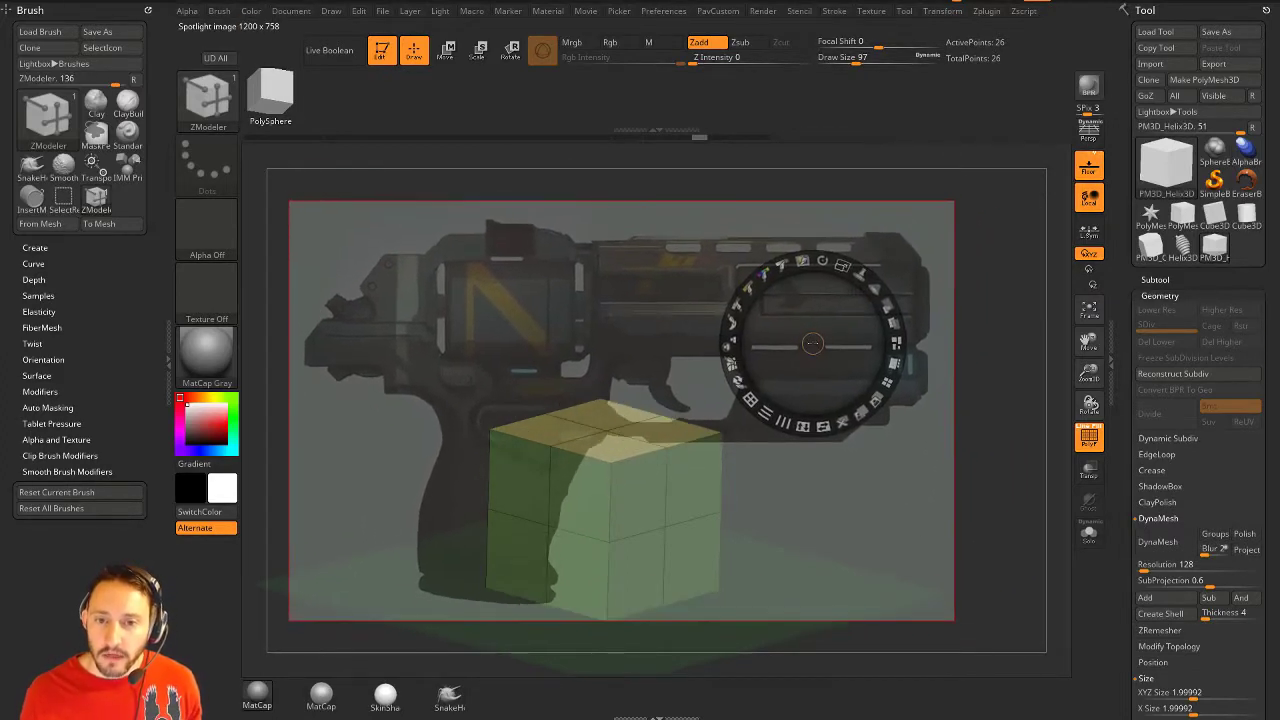
left_click_drag(622, 393, 808, 400)
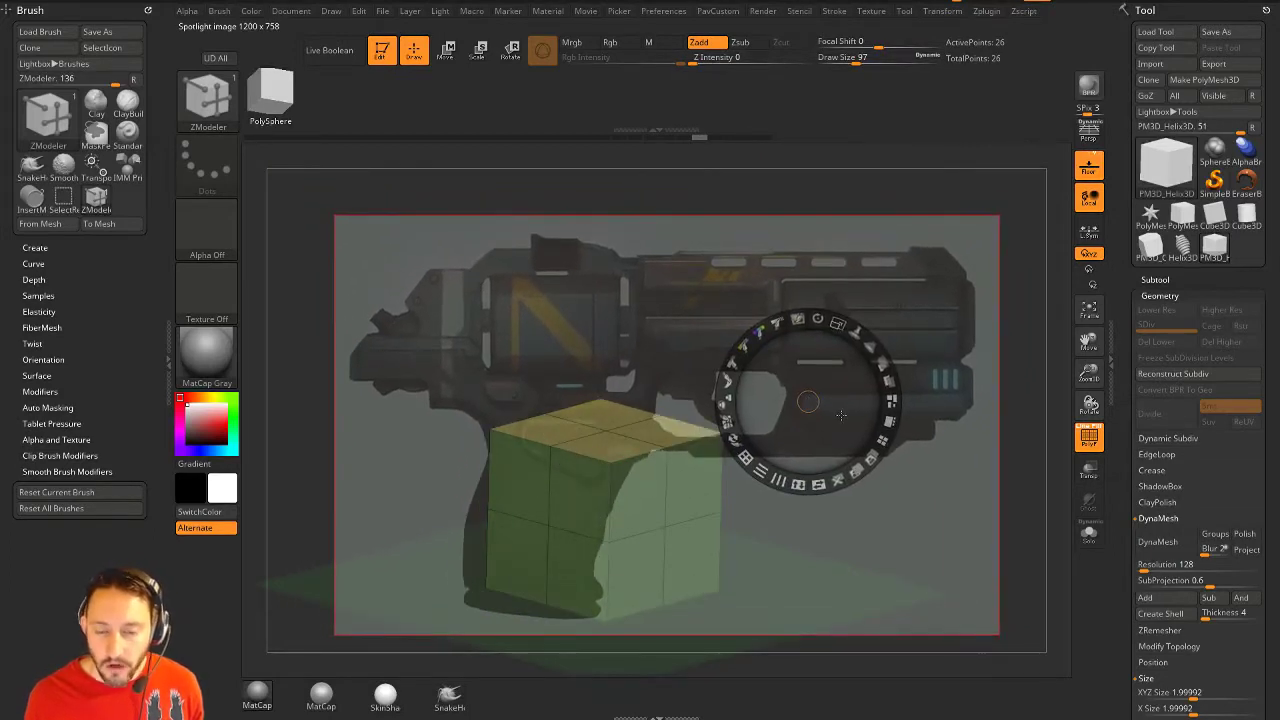
left_click(424, 262)
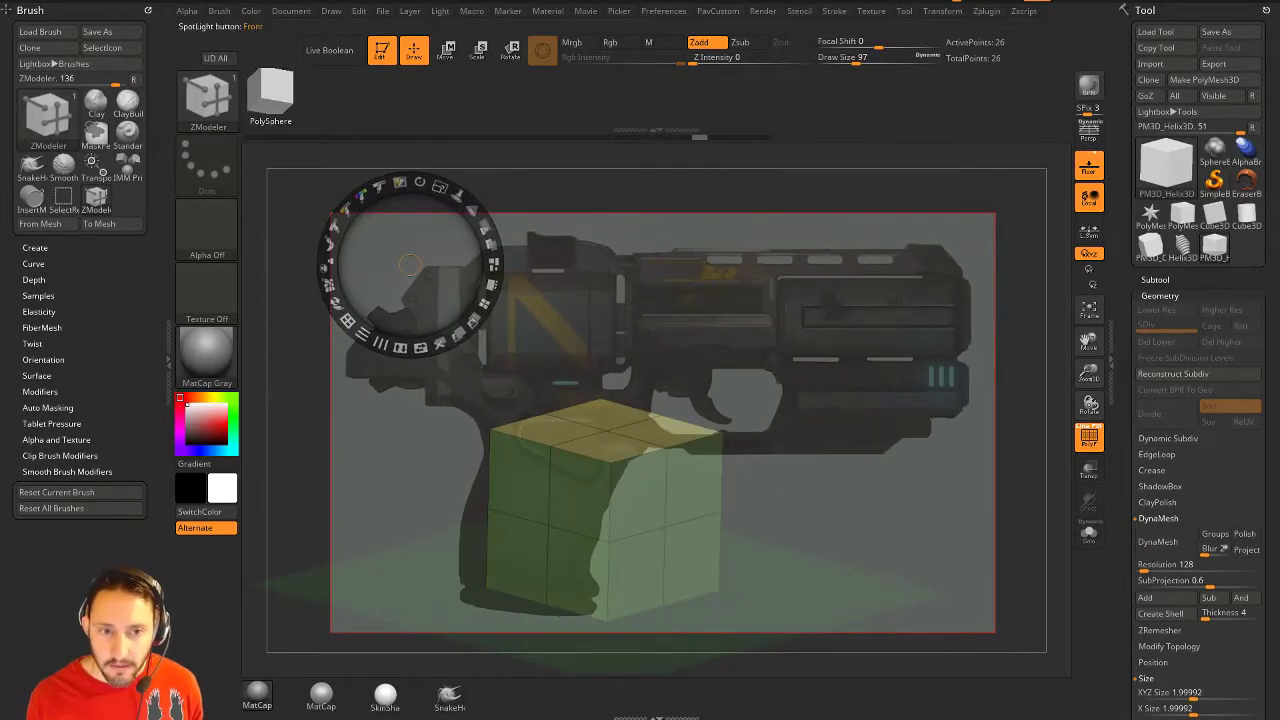
left_click(879, 281)
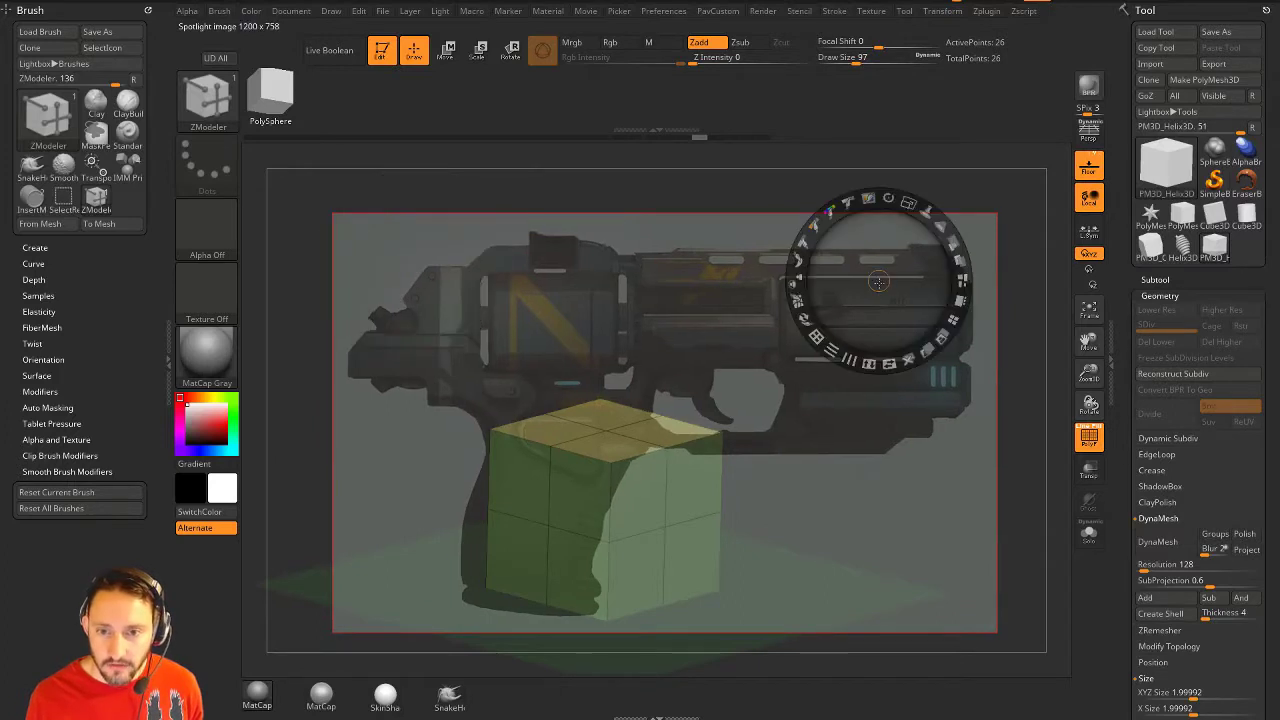
left_click(824, 542)
left_click(409, 546)
left_click(805, 426)
left_click_drag(645, 431, 655, 431)
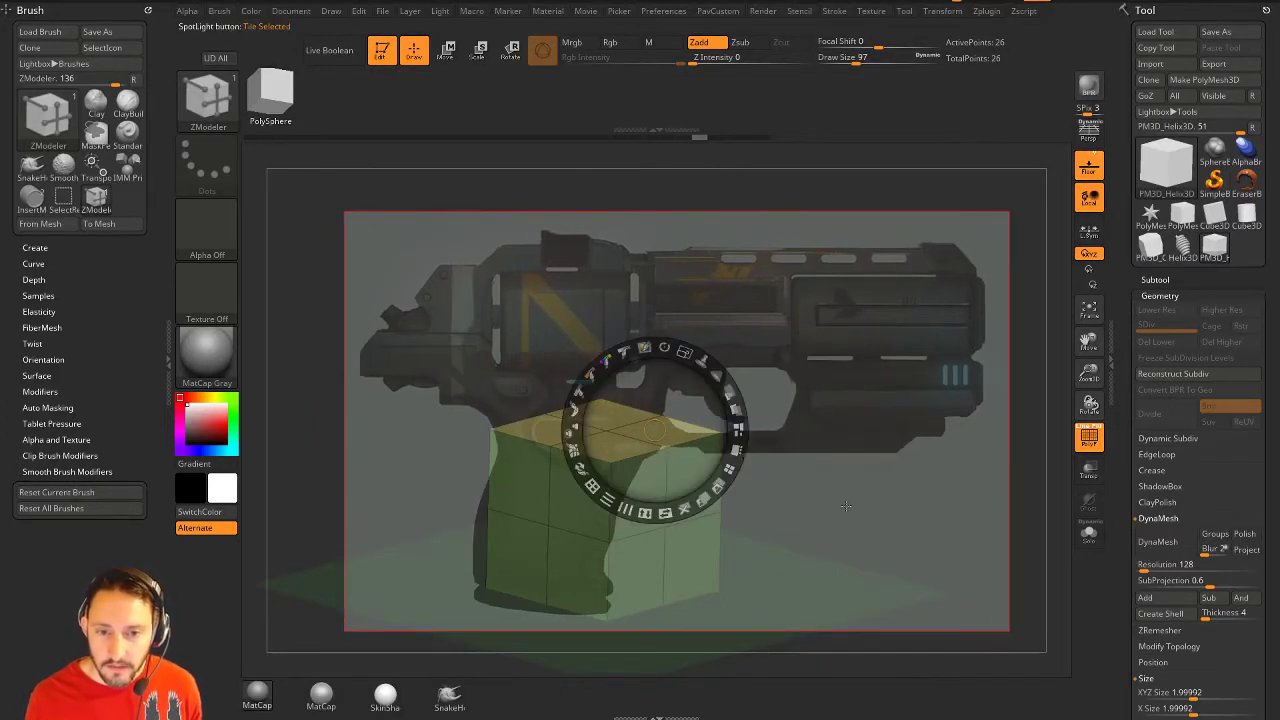
Scale the pistol image down slightly with the Spotlight dial centred near the image's upper-left corner.
left_click(353, 236)
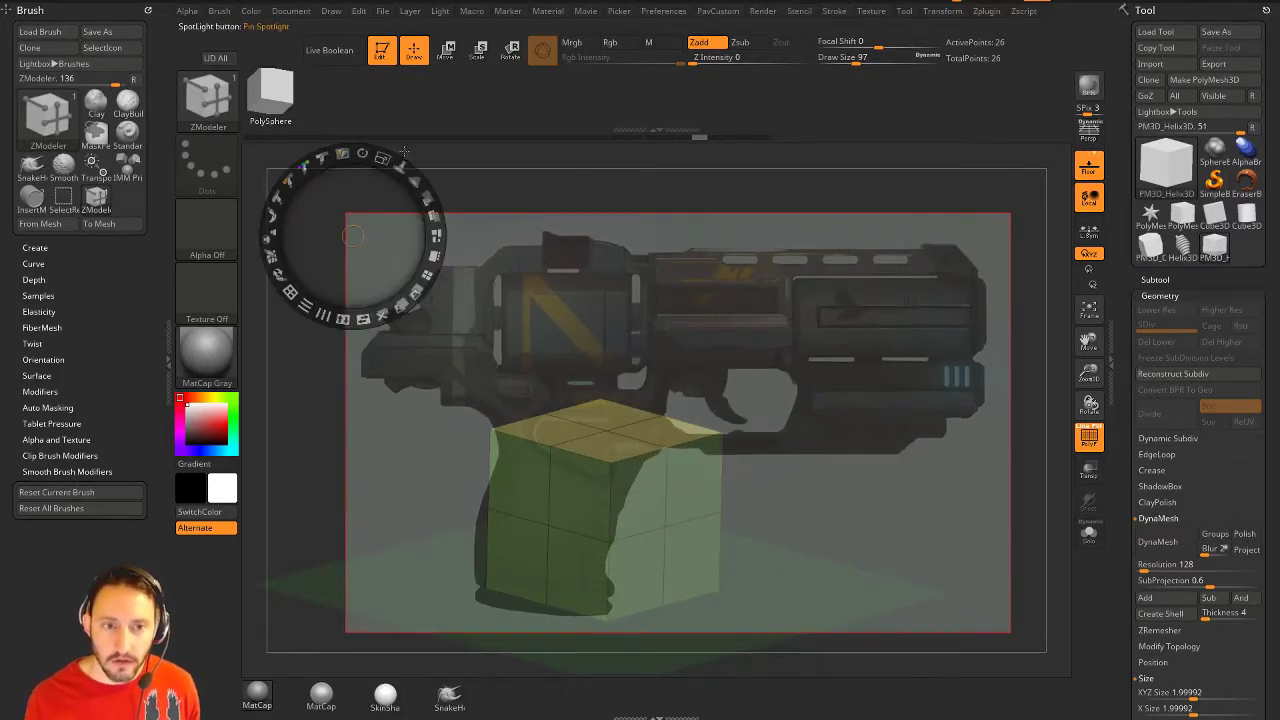
mouse_move(380, 155)
left_mouse_down()
mouse_move(392, 155)
mouse_move(377, 155)
left_mouse_up()
mouse_move(689, 397)
left_mouse_down()
mouse_move(720, 425)
mouse_move(549, 371)
mouse_move(689, 408)
left_mouse_up()
Move the pistol image slightly up and to the left, lower its opacity further and exit Spotlight editing.
left_click(840, 309)
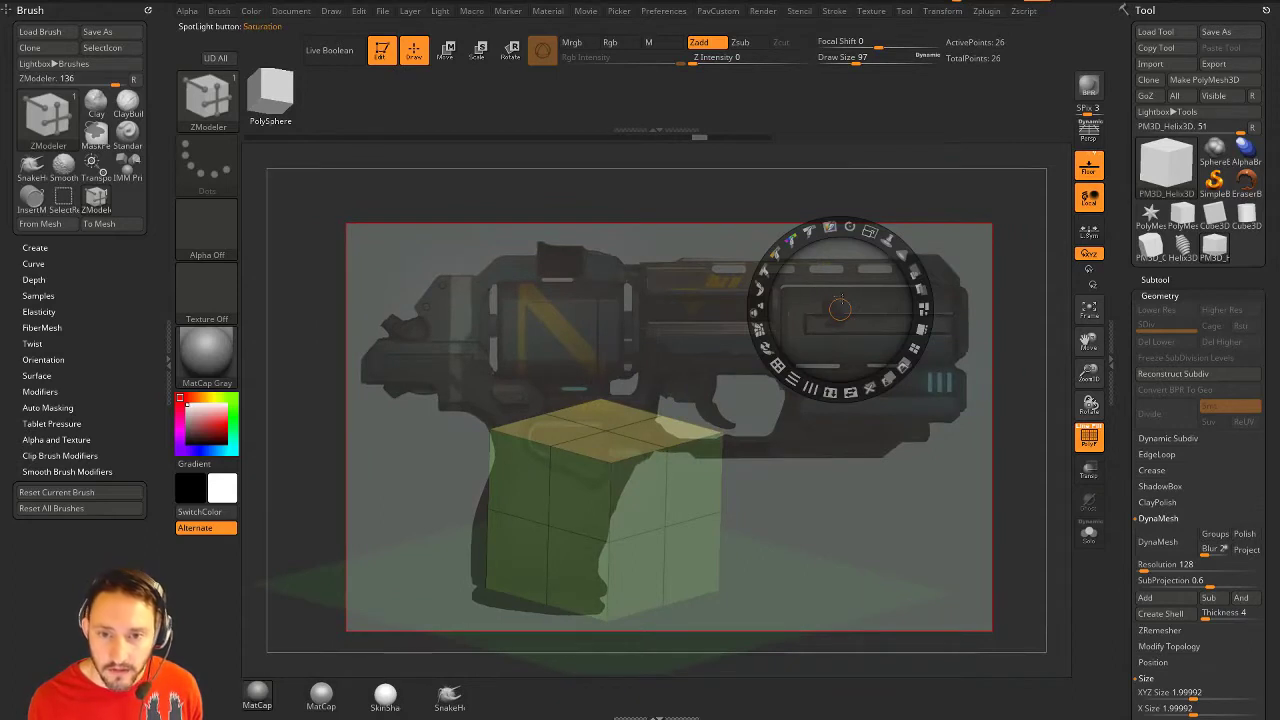
left_click_drag(840, 310, 761, 291)
left_click_drag(748, 518, 753, 522)
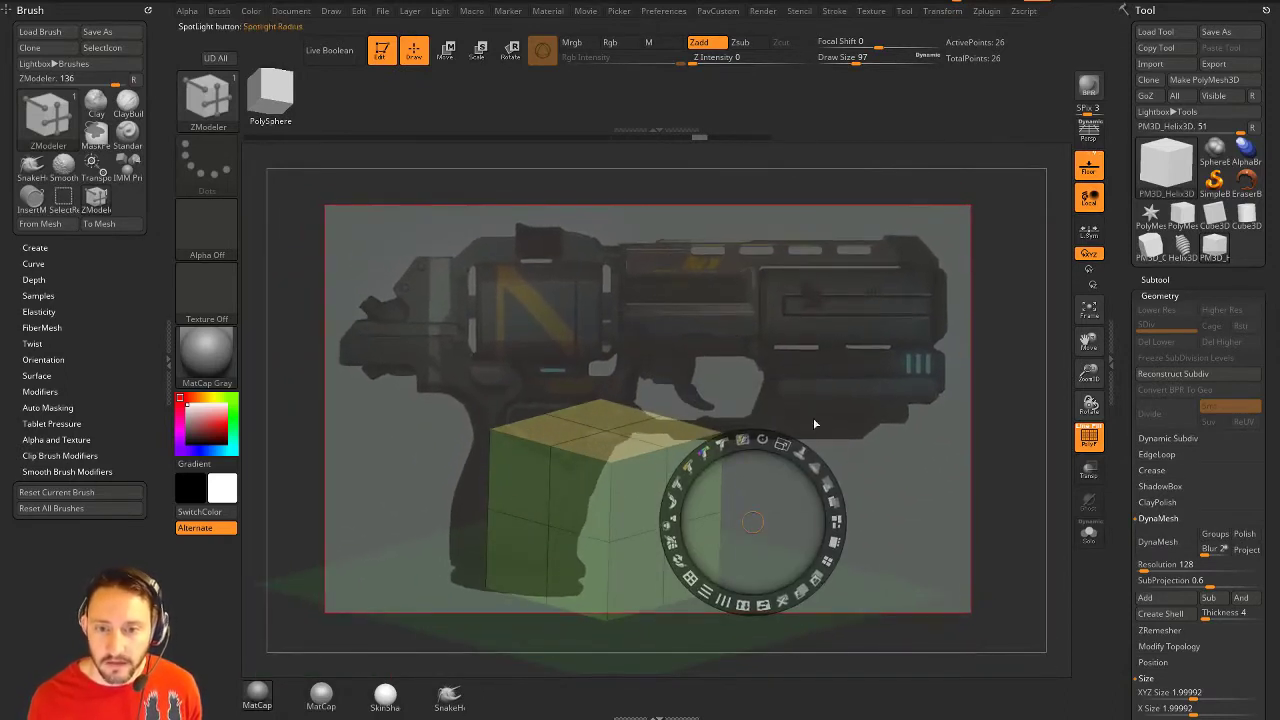
left_click_drag(828, 484, 814, 466)
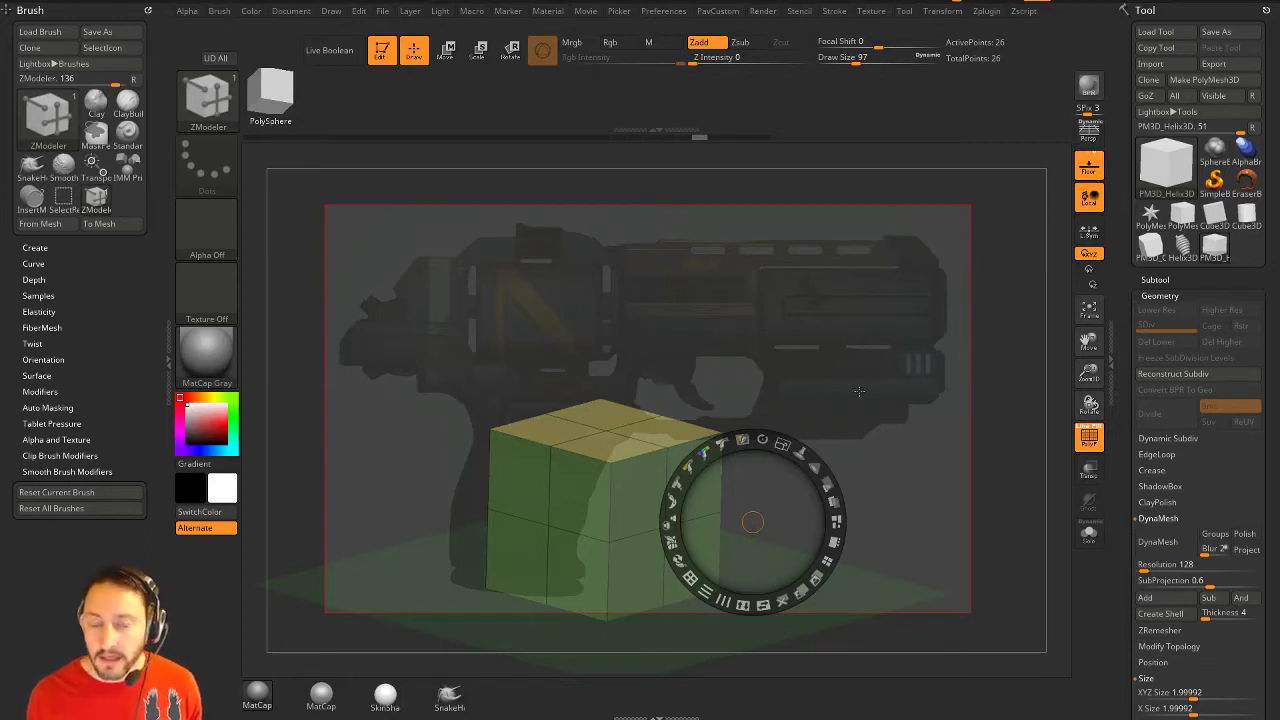
left_click(856, 390)
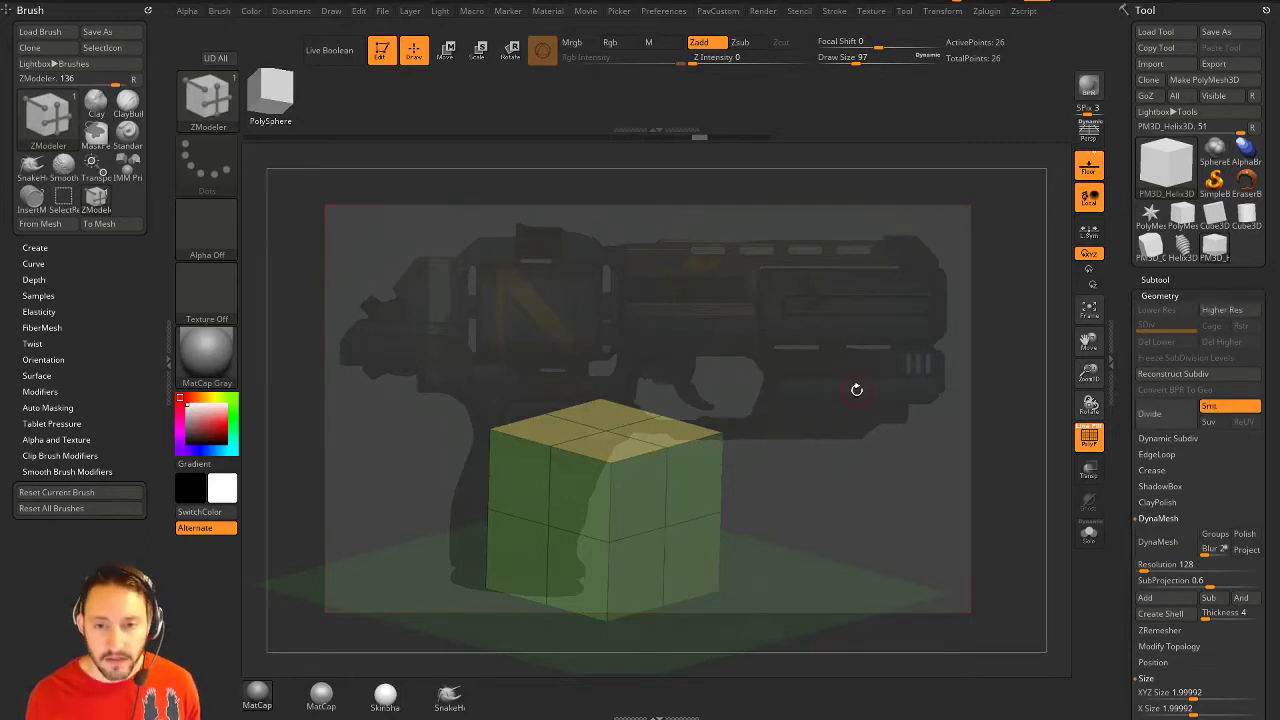
Subdivide the cube five times.
mouse_move(844, 416)
left_mouse_down()
mouse_move(880, 420)
mouse_move(862, 398)
mouse_move(903, 486)
mouse_move(906, 411)
mouse_move(837, 337)
mouse_move(858, 348)
mouse_move(815, 390)
left_mouse_up()
key("ctrl+d")
key("ctrl+d")
key("ctrl+d")
key("ctrl+d")
key("ctrl+d")
Switch to the Clay brush with a draw size of 386 and turn the cube beneath the pistol image.
key("b")
key("c")
key("l")
key("s")
left_click_drag(604, 400, 618, 400)
right_click_drag(642, 387, 660, 384)
right_click_drag(660, 384, 610, 344, "alt")
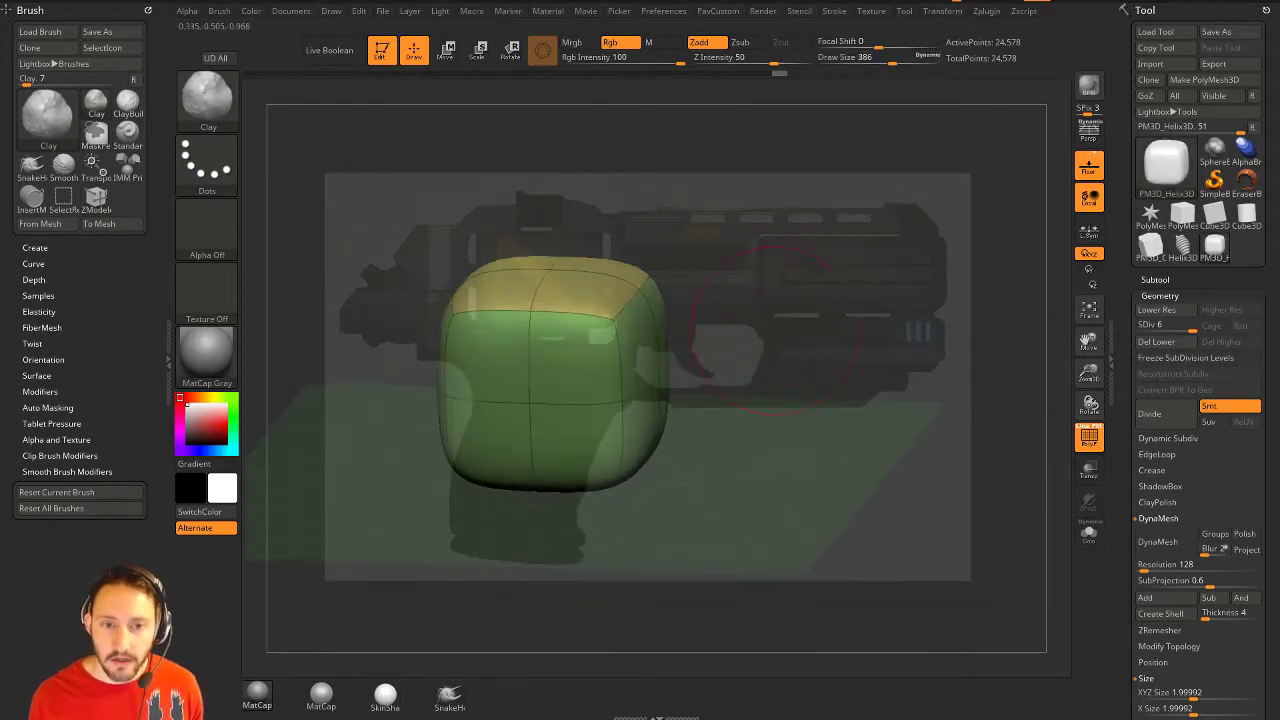
Sculpt the pistol image's details into the cube's front face with the Clay brush at draw size 311.
key("s")
mouse_move(600, 340)
left_mouse_down()
mouse_move(540, 352)
mouse_move(556, 355)
left_mouse_up()
mouse_move(500, 342)
left_mouse_down()
mouse_move(562, 342)
mouse_move(524, 362)
left_mouse_up()
mouse_move(765, 342)
left_mouse_down()
mouse_move(740, 310)
mouse_move(748, 352)
mouse_move(778, 330)
mouse_move(806, 338)
mouse_move(760, 304)
left_mouse_up()
left_click_drag(508, 338, 497, 374)
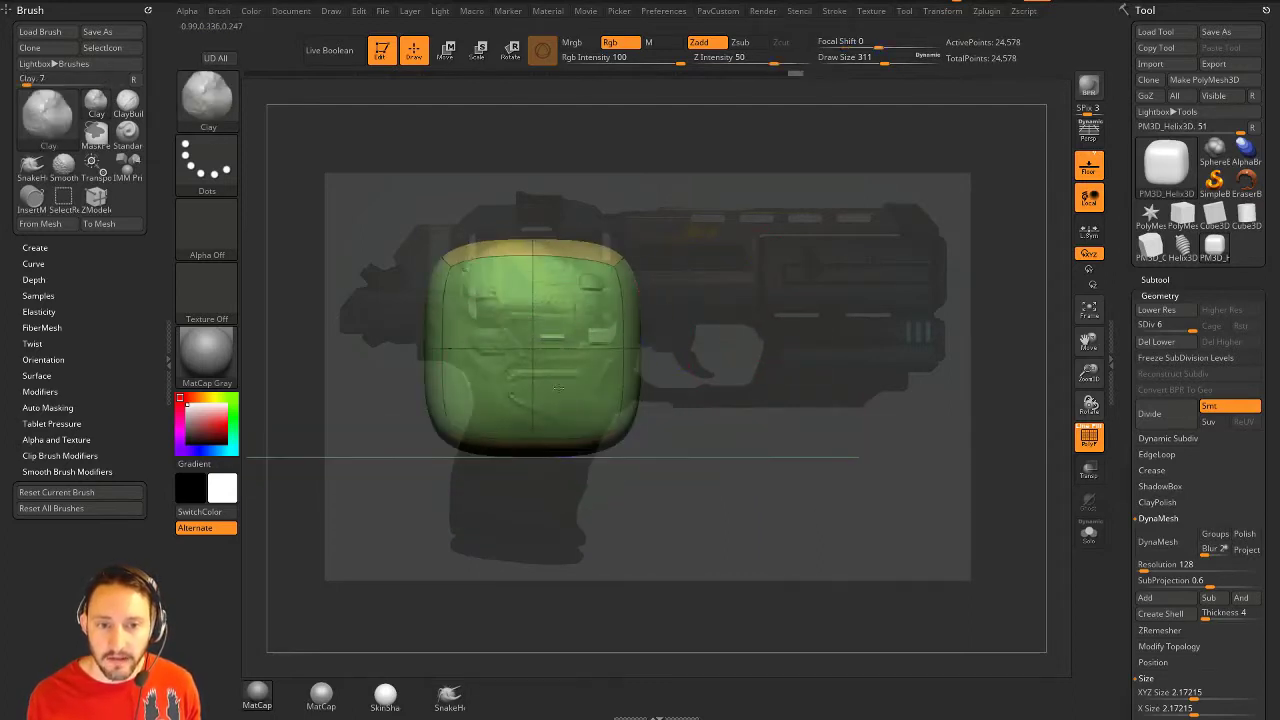
mouse_move(858, 318)
left_mouse_down("alt")
mouse_move(883, 335)
mouse_move(862, 372)
left_mouse_up("alt")
mouse_move(880, 300)
left_mouse_down("alt")
mouse_move(838, 394)
mouse_move(856, 400)
mouse_move(852, 350)
left_mouse_up("alt")
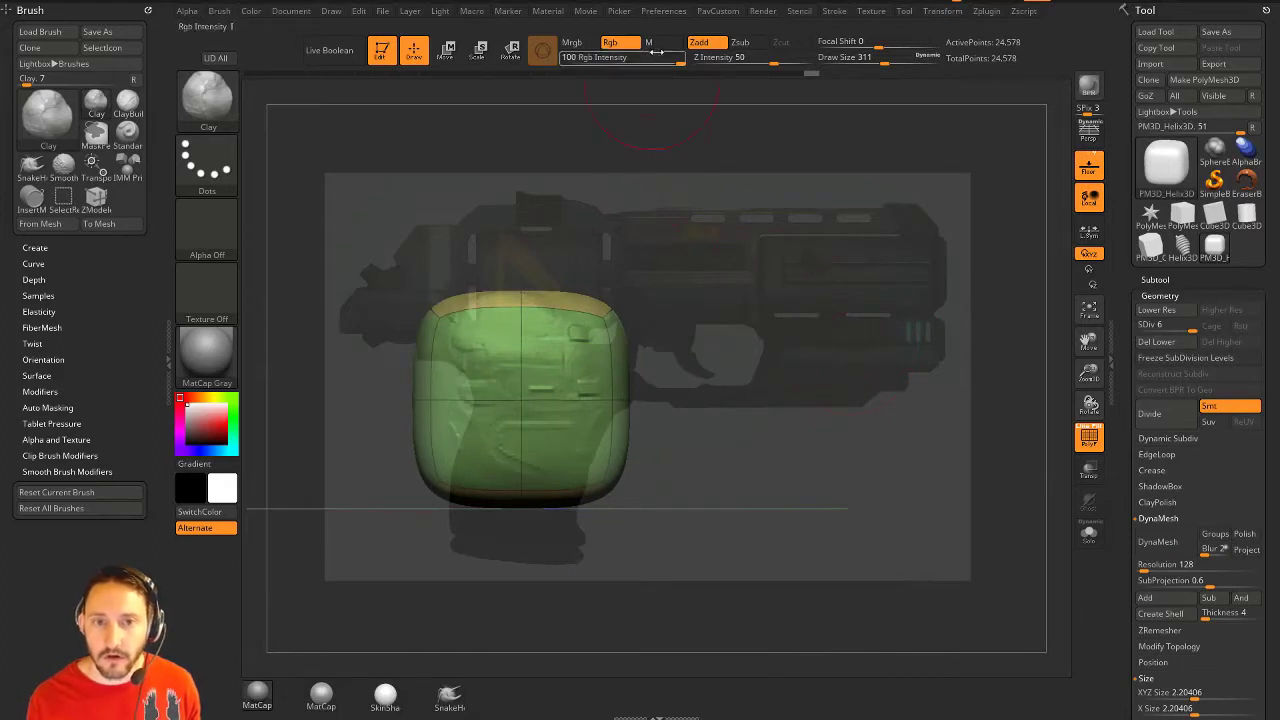
Set the Standard brush to Rgb only without Zadd at draw size 158, and hide the cube's polyframe.
key("b")
key("s")
key("t")
left_click(619, 44)
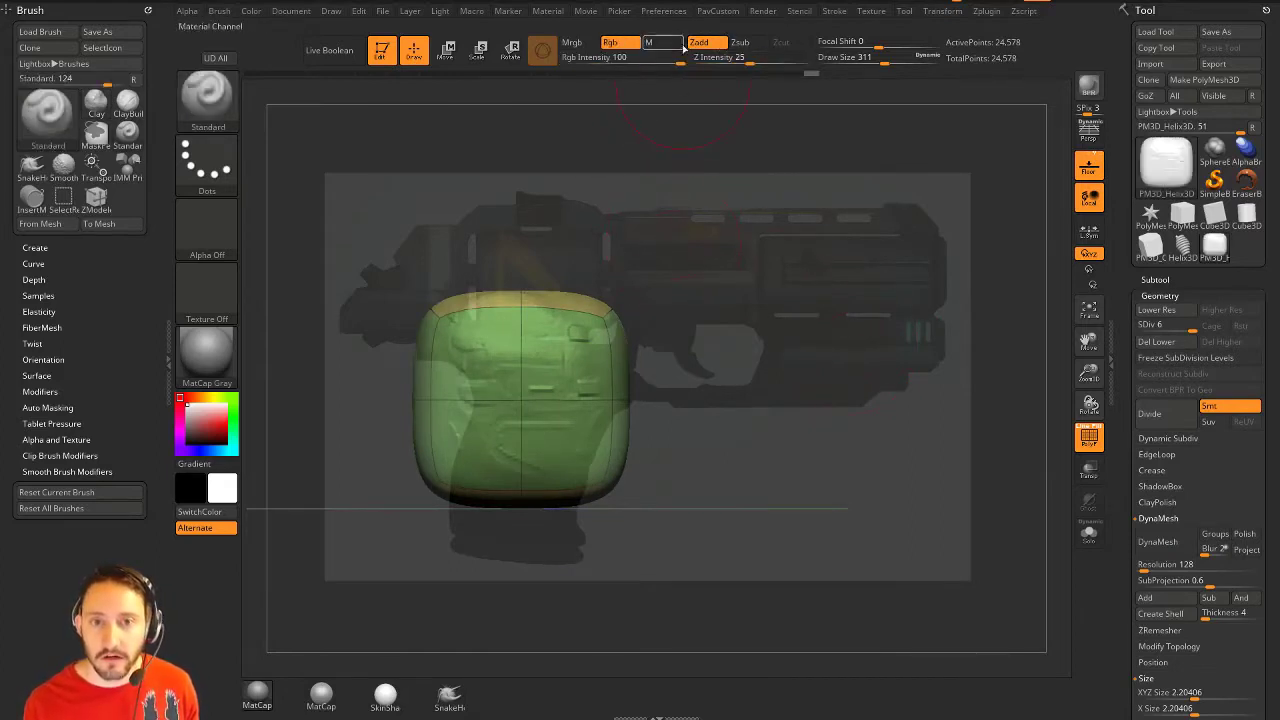
left_click(704, 44)
key("s")
left_click_drag(743, 280, 726, 283)
left_click(1089, 437)
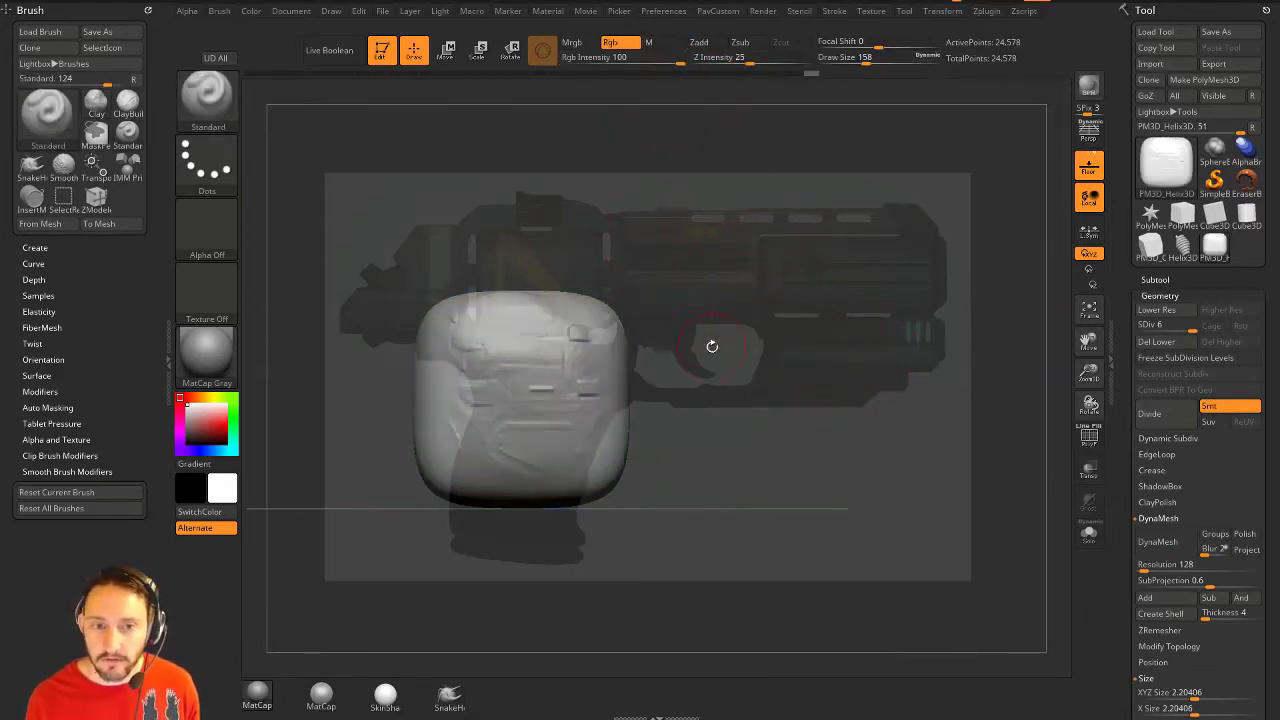
Paint the pistol image's colours onto the cube's front face, aligned with the yellow stripe, at draw size 228.
left_click_drag(711, 346, 713, 274, "alt")
left_click_drag(713, 290, 742, 296)
key("s")
mouse_move(743, 297)
left_mouse_down()
mouse_move(728, 311)
mouse_move(745, 312)
left_mouse_up()
key("s")
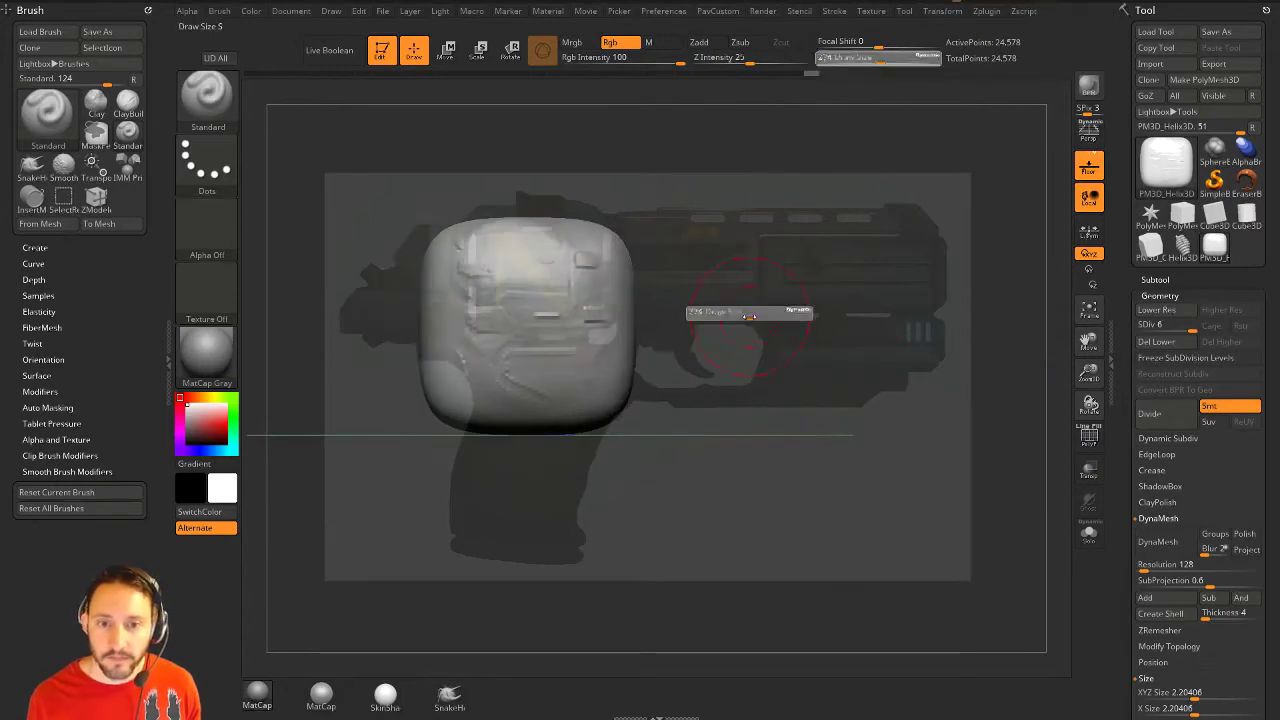
mouse_move(528, 286)
left_mouse_down()
mouse_move(501, 259)
mouse_move(532, 330)
left_mouse_up()
Hide the Spotlight image and inspect the painted cube from an angle.
mouse_move(855, 322)
left_mouse_down()
mouse_move(826, 330)
mouse_move(856, 362)
mouse_move(847, 328)
mouse_move(859, 321)
left_mouse_up()
key("shift+z")
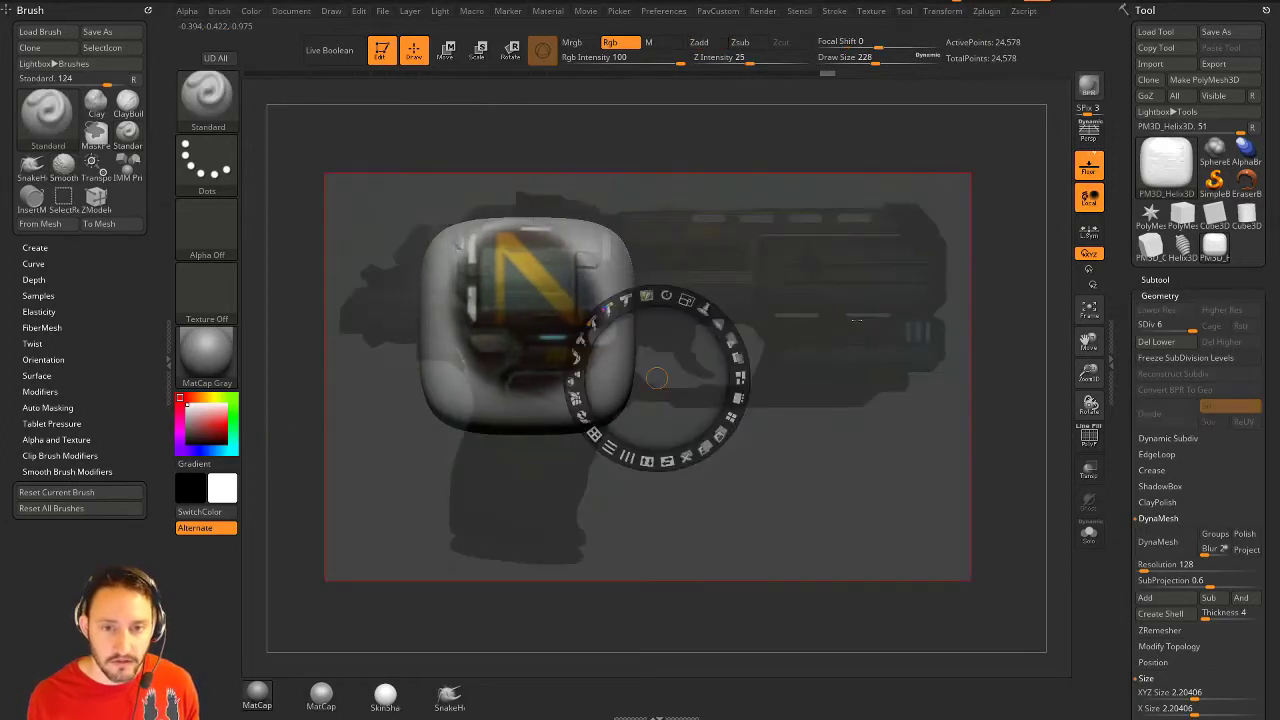
key("z")
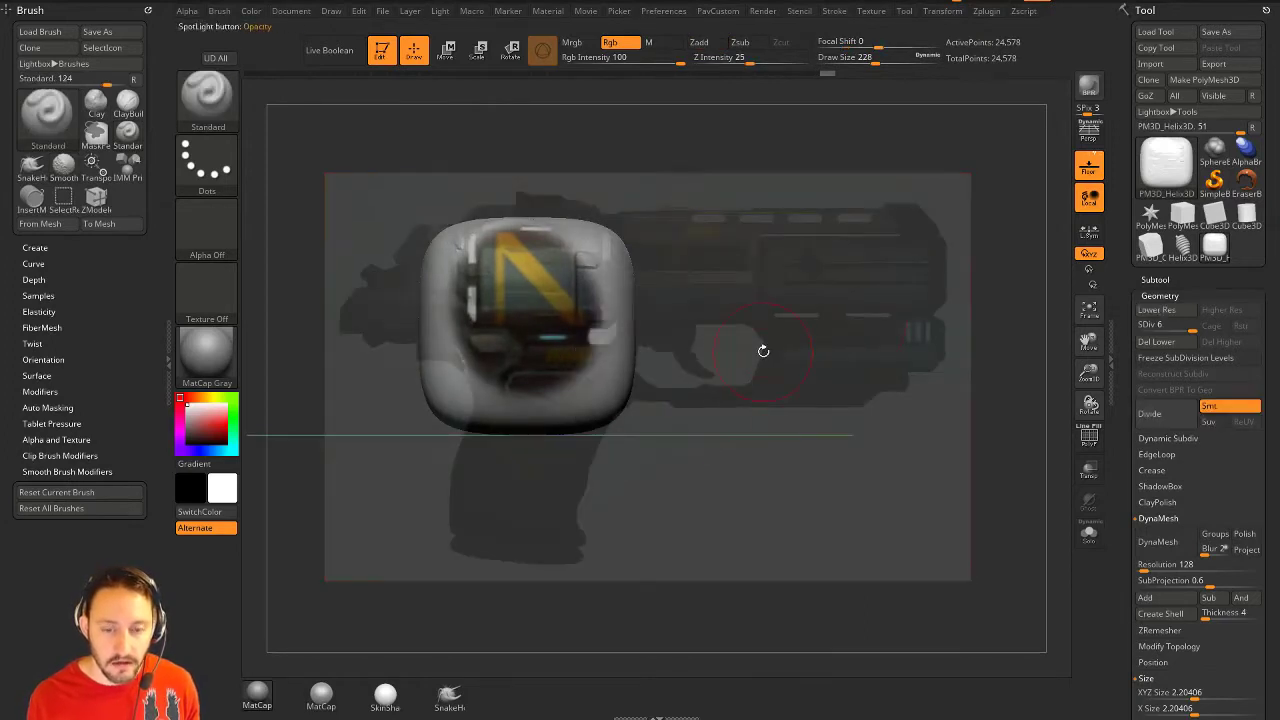
key("shift+z")
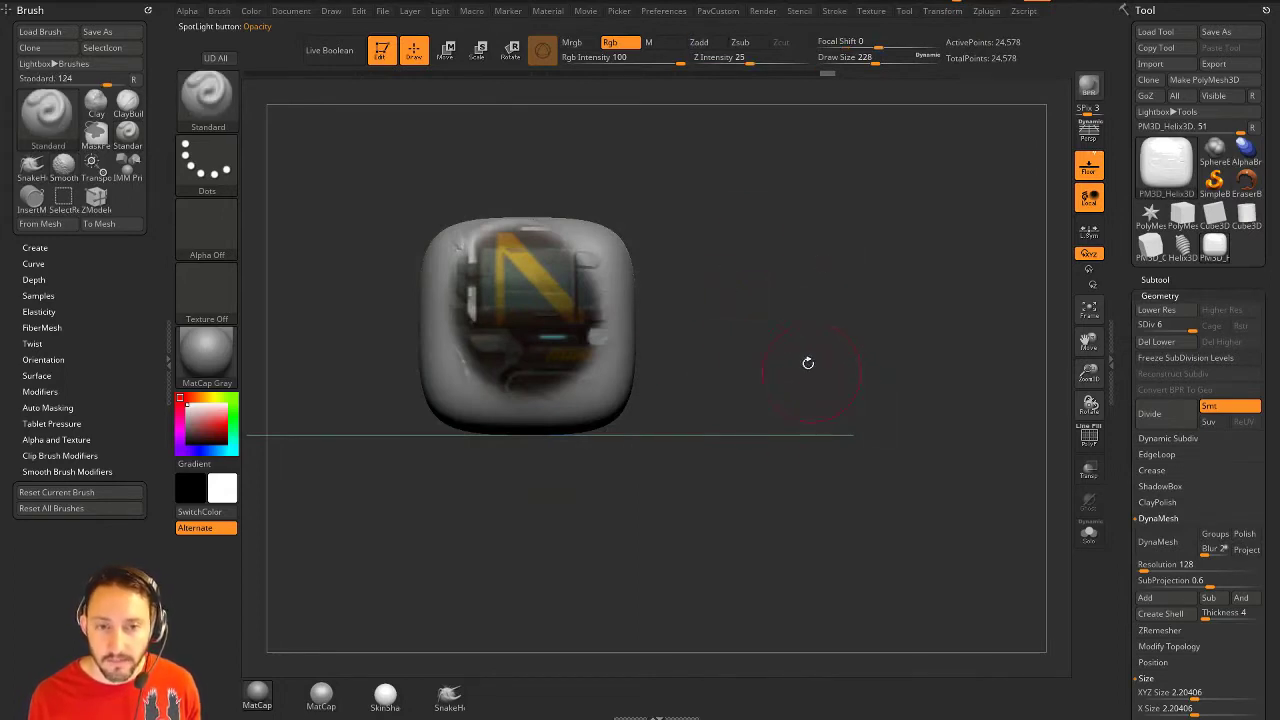
left_click_drag(808, 363, 795, 313)
left_click_drag(780, 371, 872, 334)
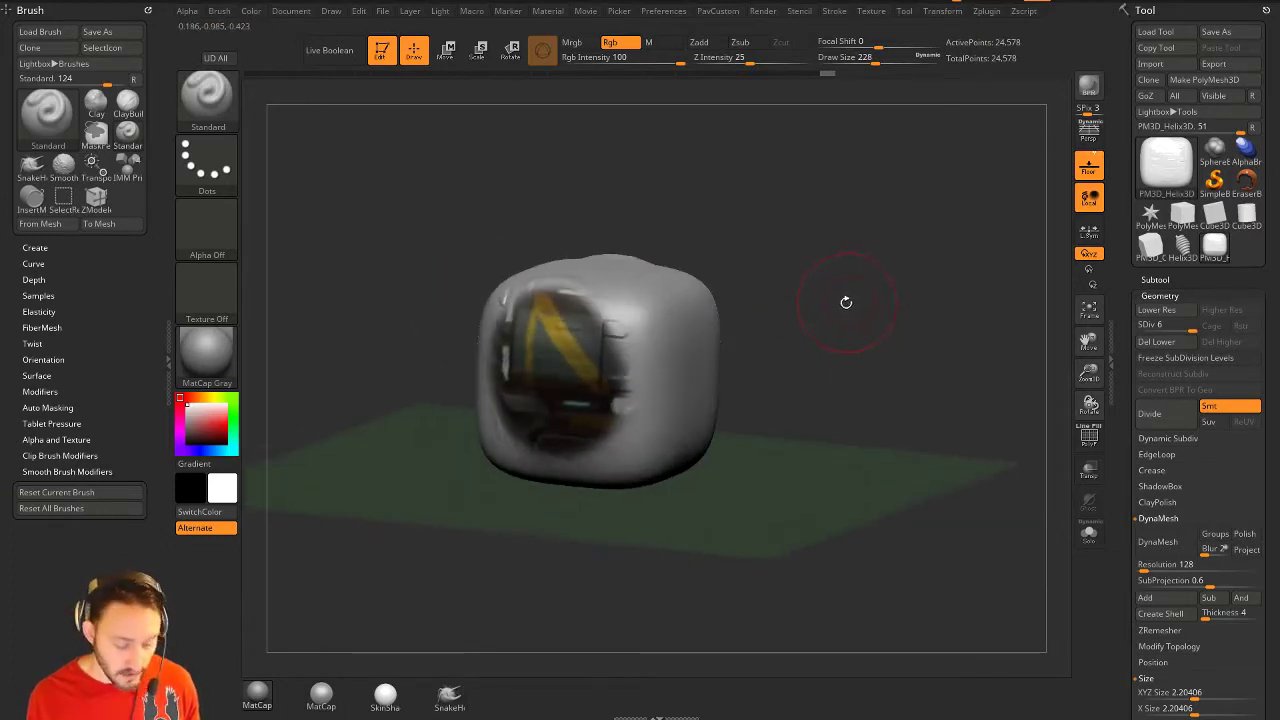
Project the pistol image's blue vent detail and colour onto the cube's side face with Rgb and Zadd enabled, and inspect it with Spotlight hidden.
left_click(700, 43)
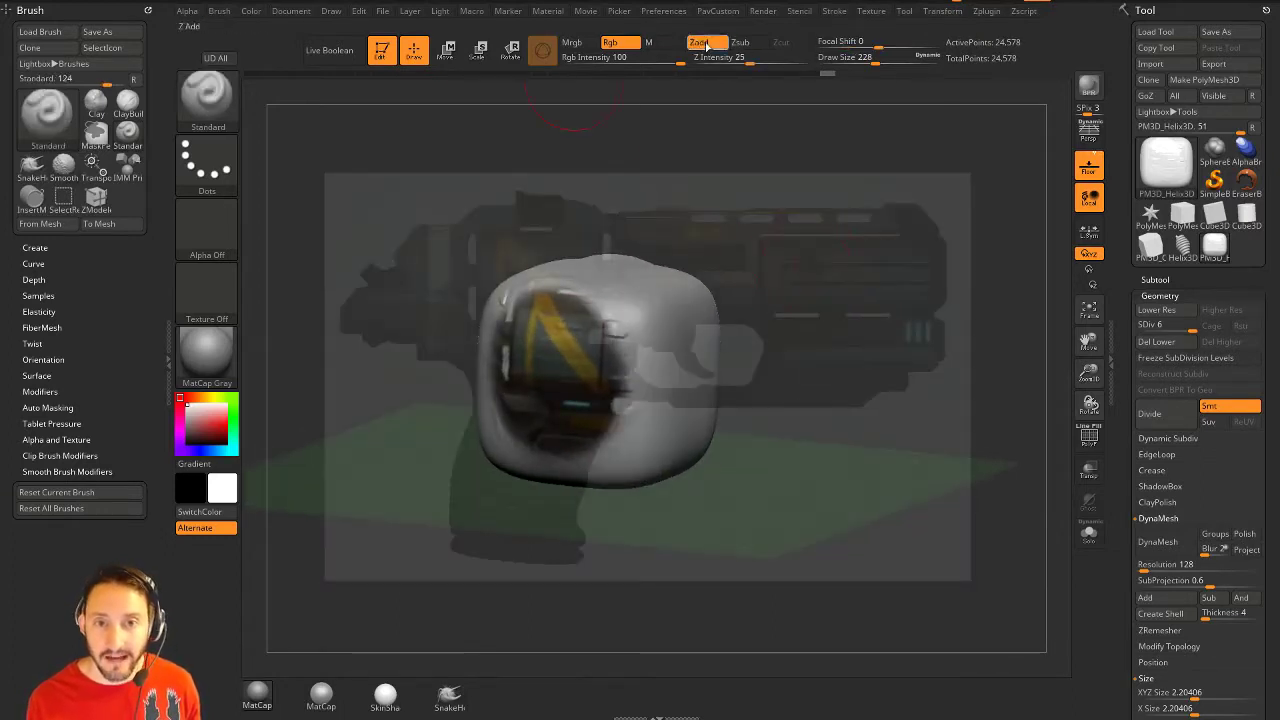
left_click_drag(880, 352, 1144, 314, "shift")
left_click_drag(820, 488, 681, 517, "alt")
mouse_move(681, 517)
left_mouse_down("shift")
mouse_move(514, 443)
mouse_move(664, 443)
left_mouse_up("shift")
left_click_drag(900, 333, 935, 330)
key("shift+z")
left_click_drag(977, 166, 773, 278, "alt")
mouse_move(875, 285)
left_mouse_down()
mouse_move(819, 288)
mouse_move(946, 283)
left_mouse_up()
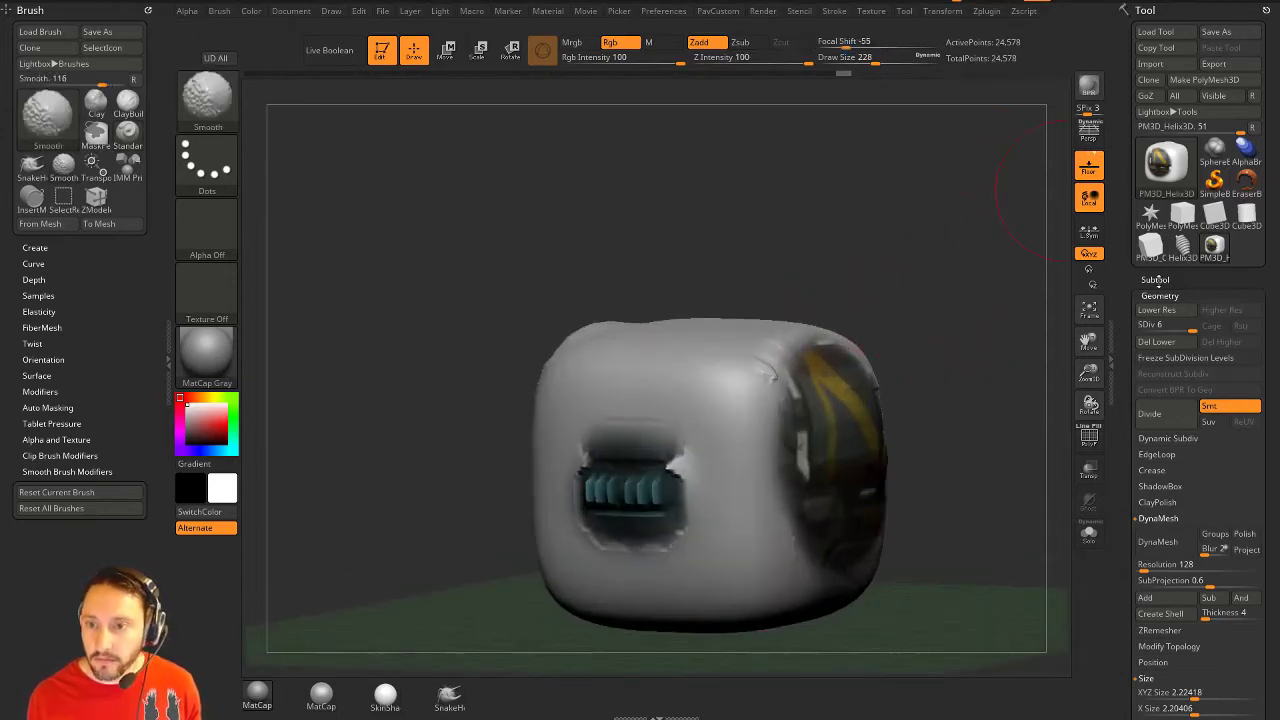
Turn off the cube subtool's polypaint and inspect the sculpted detail without colour.
left_click(1158, 281)
left_click_drag(1122, 281, 1122, 253)
left_click(1240, 266)
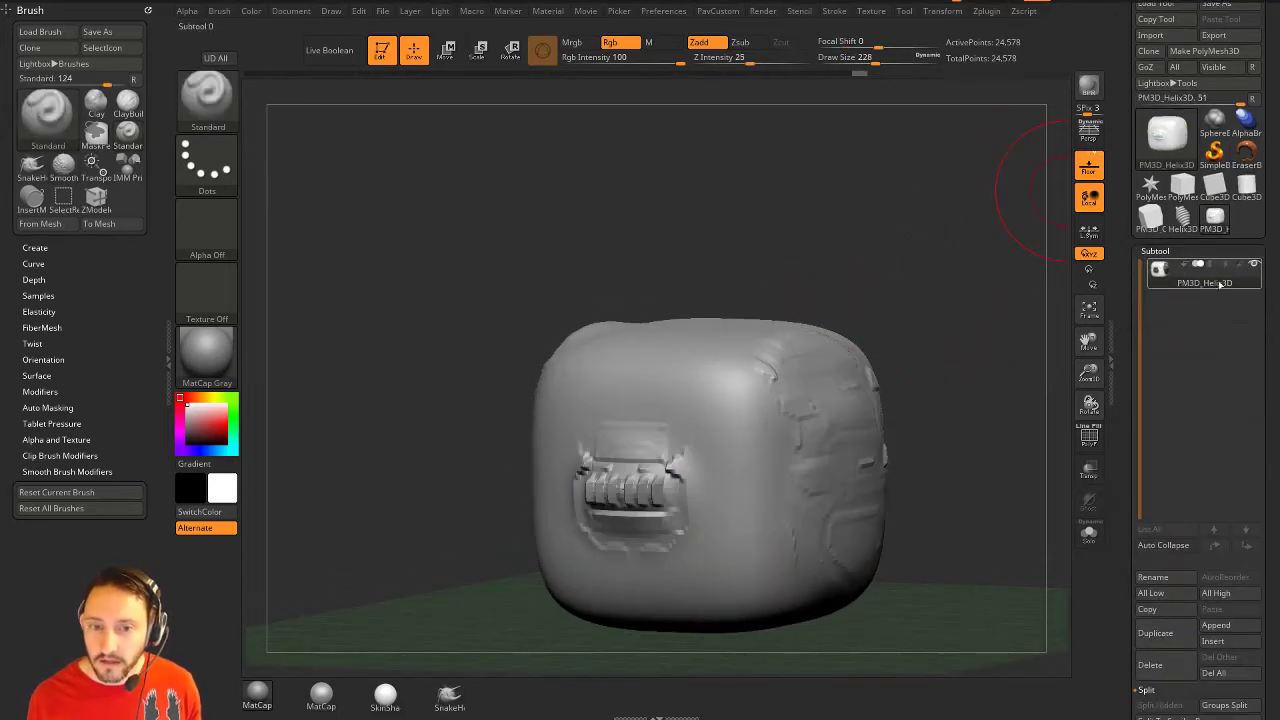
left_click_drag(884, 284, 972, 279)
left_click_drag(792, 394, 827, 436)
key("s")
left_click_drag(826, 436, 753, 463)
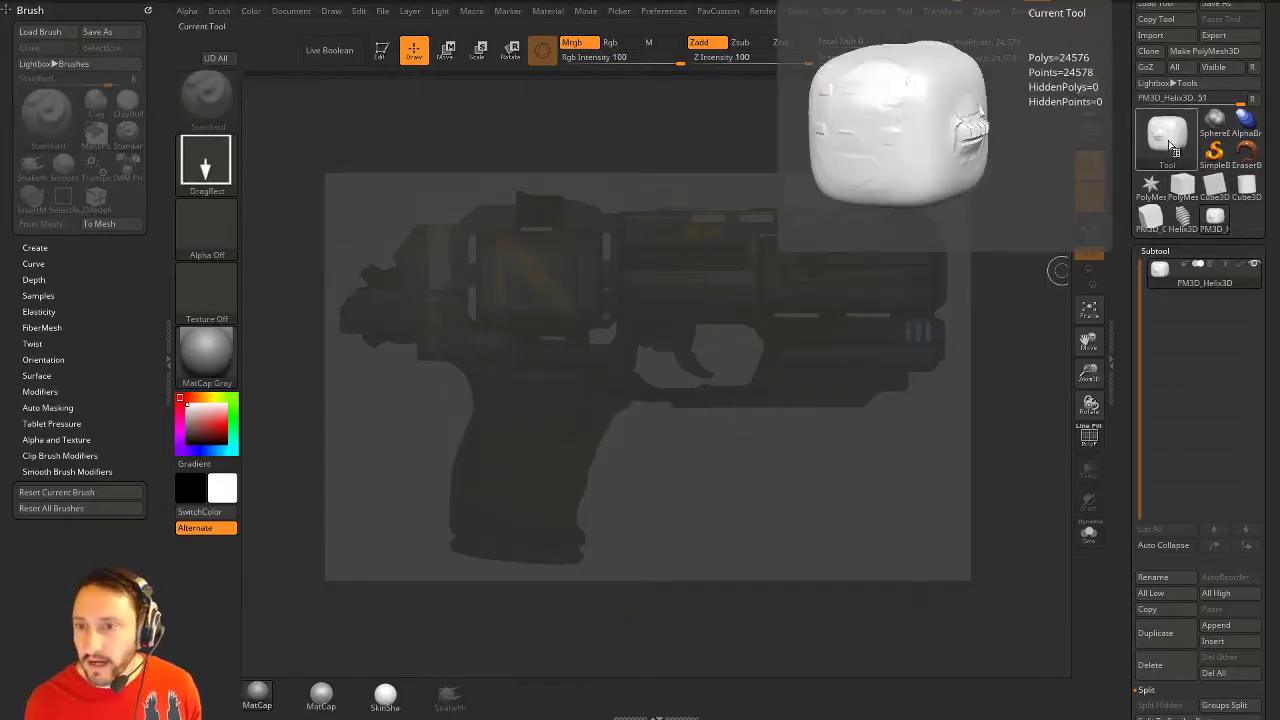
Clear the cube from the canvas and draw a front-facing Plane3D over the pistol image in Edit mode, with draw size 23.
left_click(1214, 150)
left_click(1170, 138)
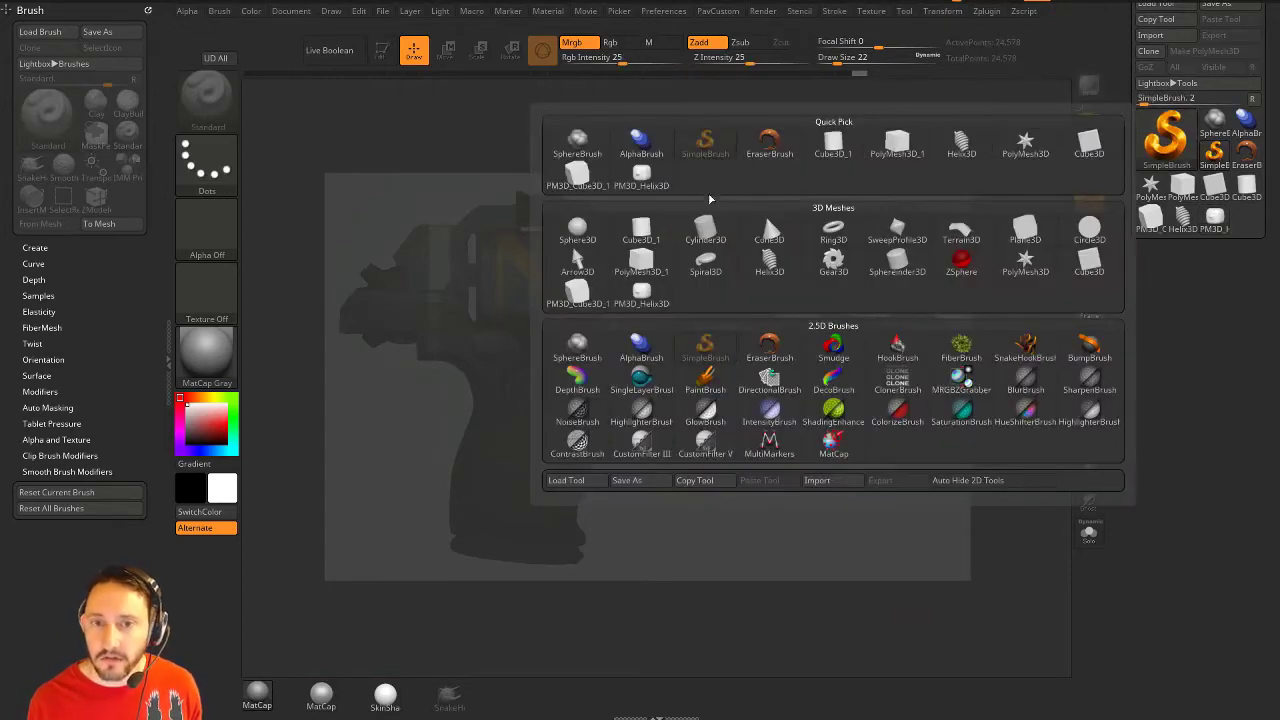
left_click(1025, 232)
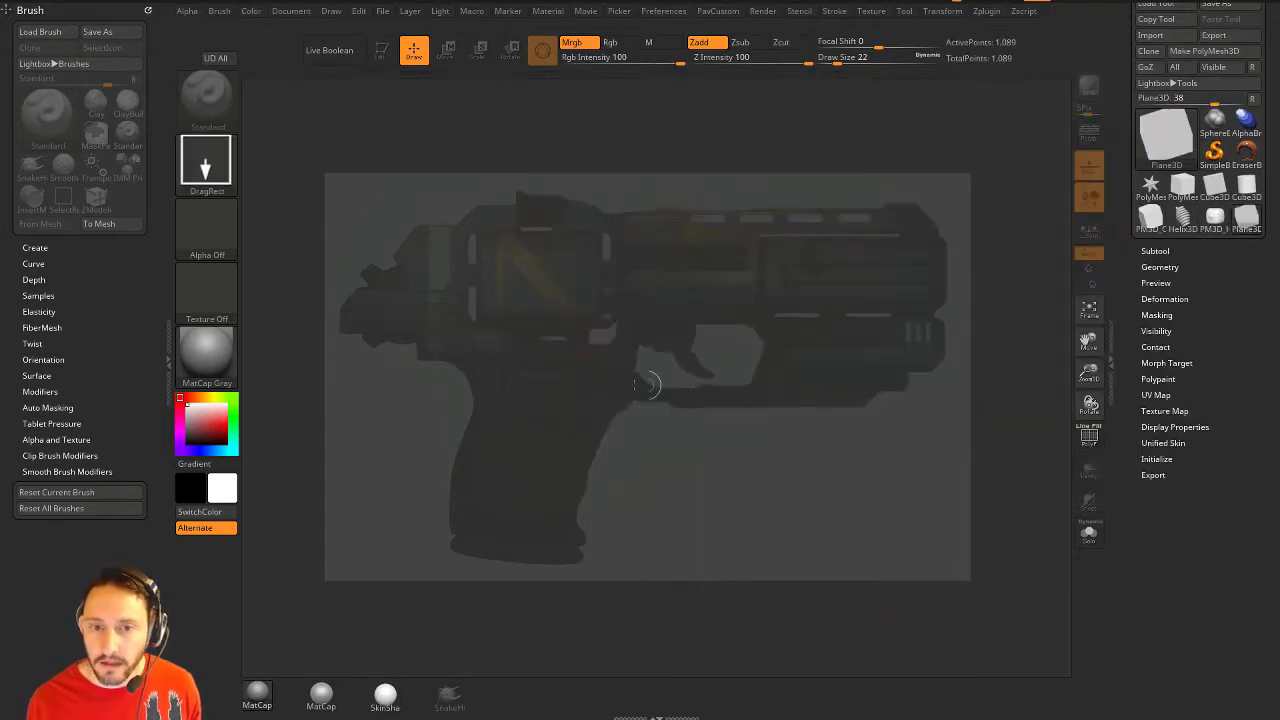
left_click_drag(560, 365, 470, 500)
left_click(390, 61)
mouse_move(850, 405)
left_mouse_down("shift")
mouse_move(877, 417)
mouse_move(953, 400)
mouse_move(951, 354)
mouse_move(1000, 394)
mouse_move(982, 389)
mouse_move(1032, 381)
mouse_move(1021, 385)
left_mouse_up("shift")
key("s")
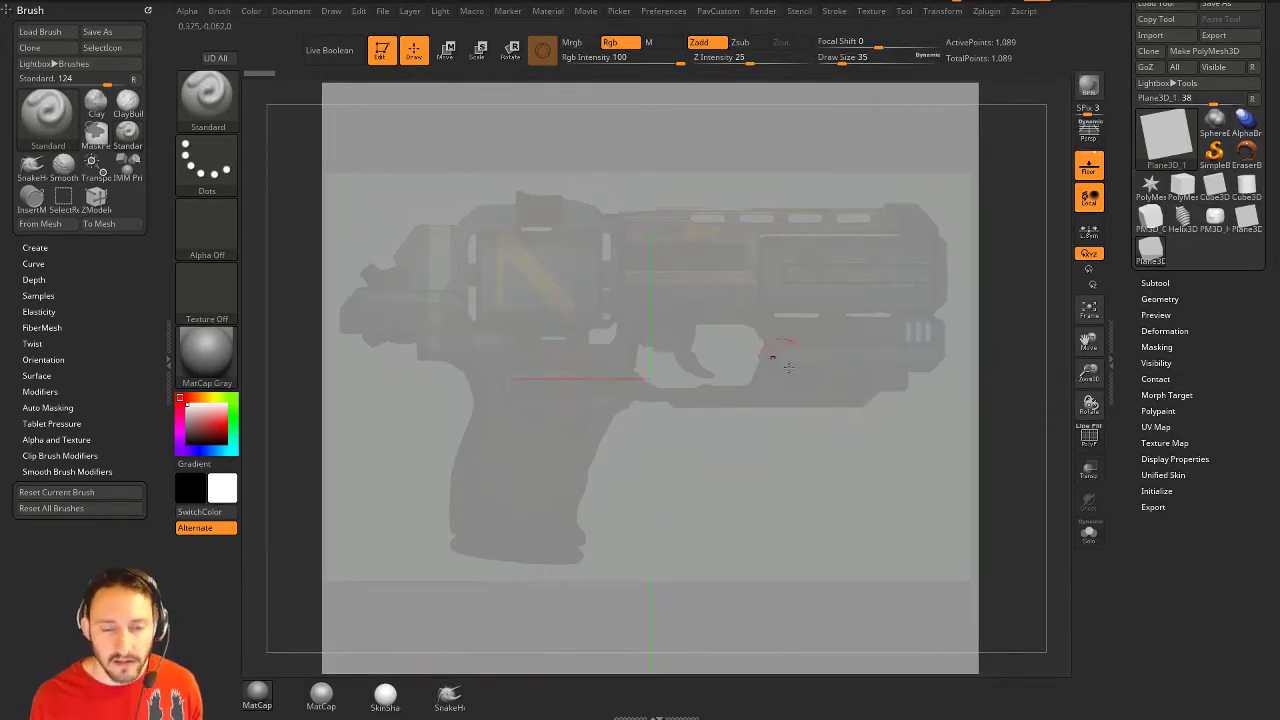
key("s")
left_click_drag(1025, 343, 1014, 355)
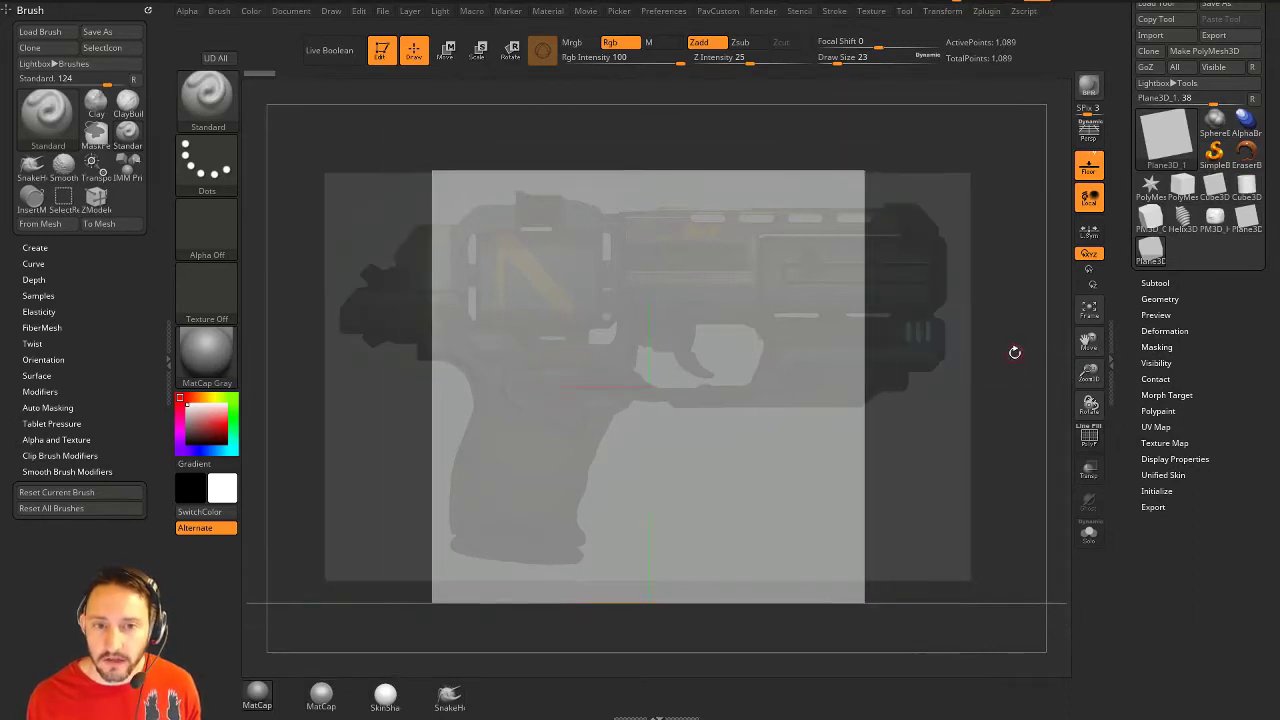
Stretch the plane horizontally to cover the pistol image.
key("w")
left_click_drag(608, 382, 529, 383)
left_click_drag(1000, 330, 995, 322, "alt")
key("q")
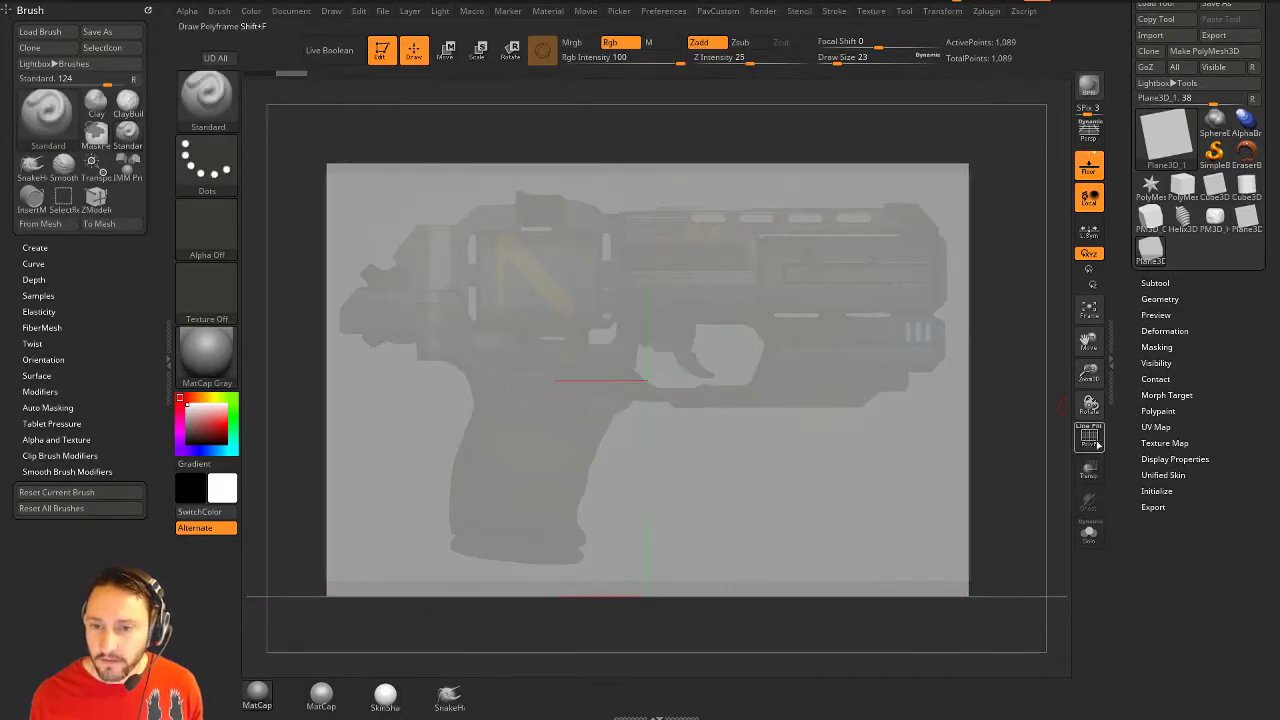
With the polyframe shown, set the plane to HDivide 84 and VDivide 61 and stretch it across the pistol image's full width.
left_click(1090, 437)
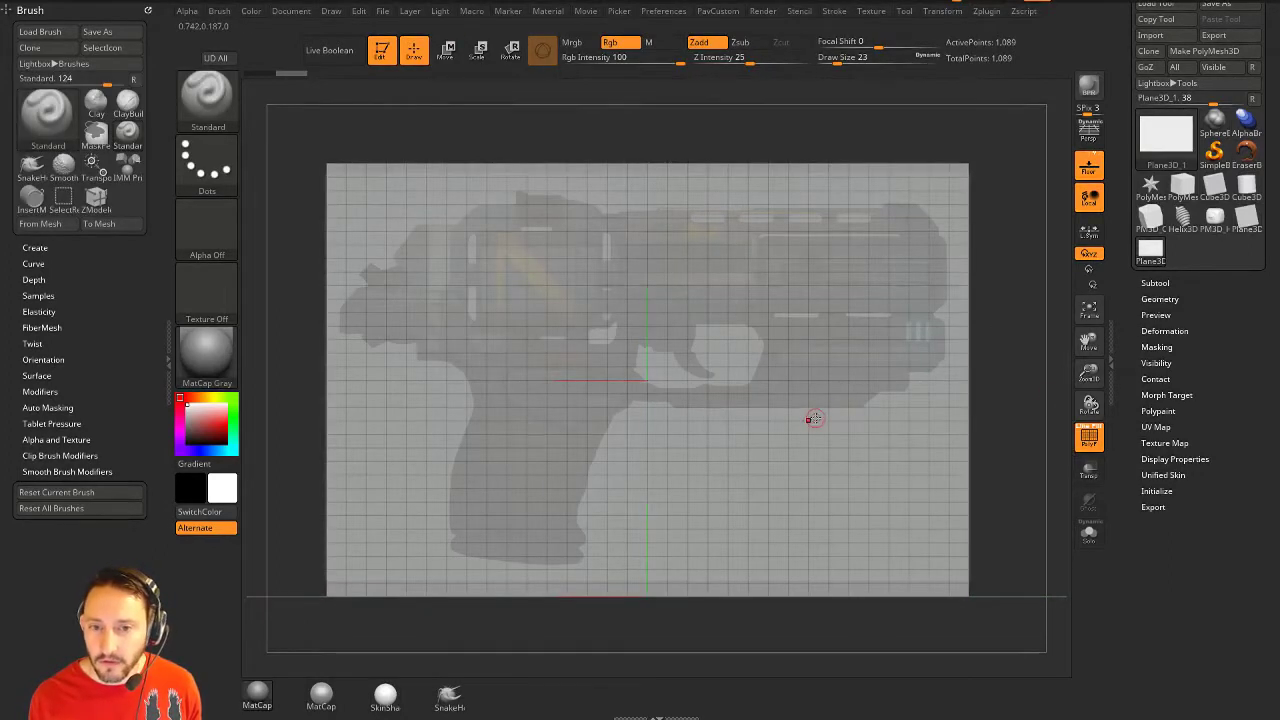
left_click(1156, 490)
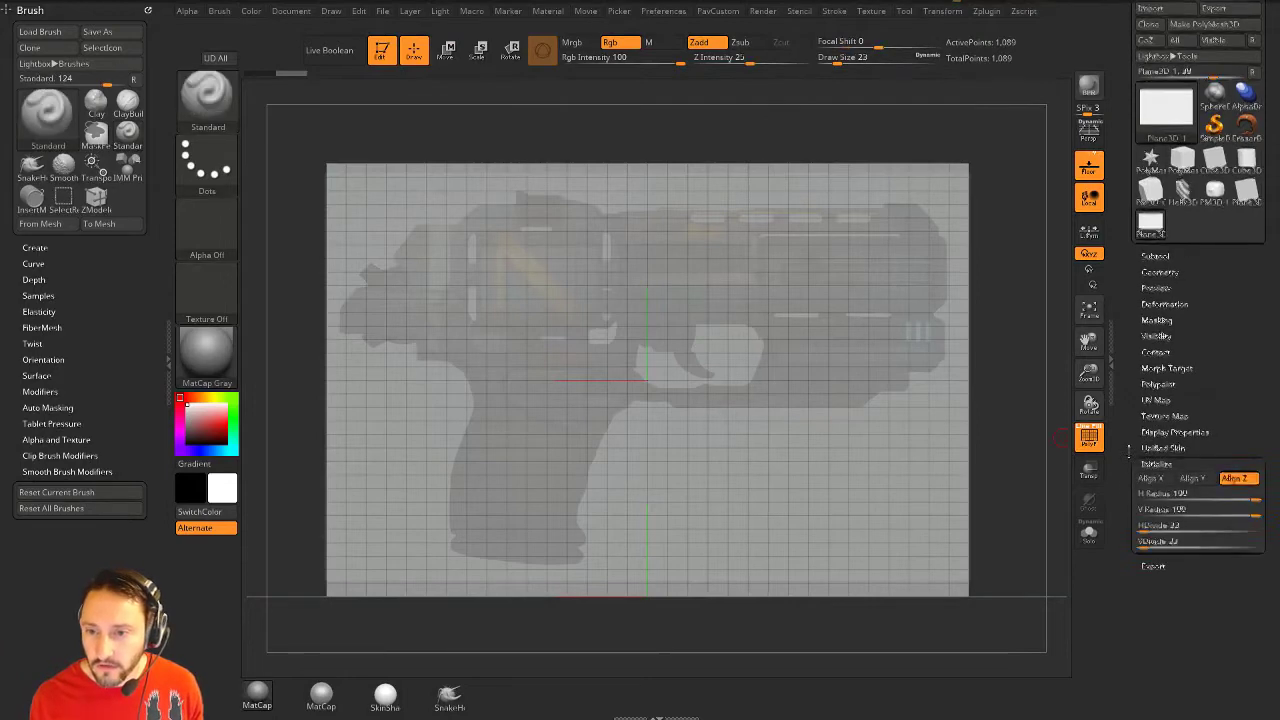
left_click_drag(1143, 527, 1149, 512)
key("w")
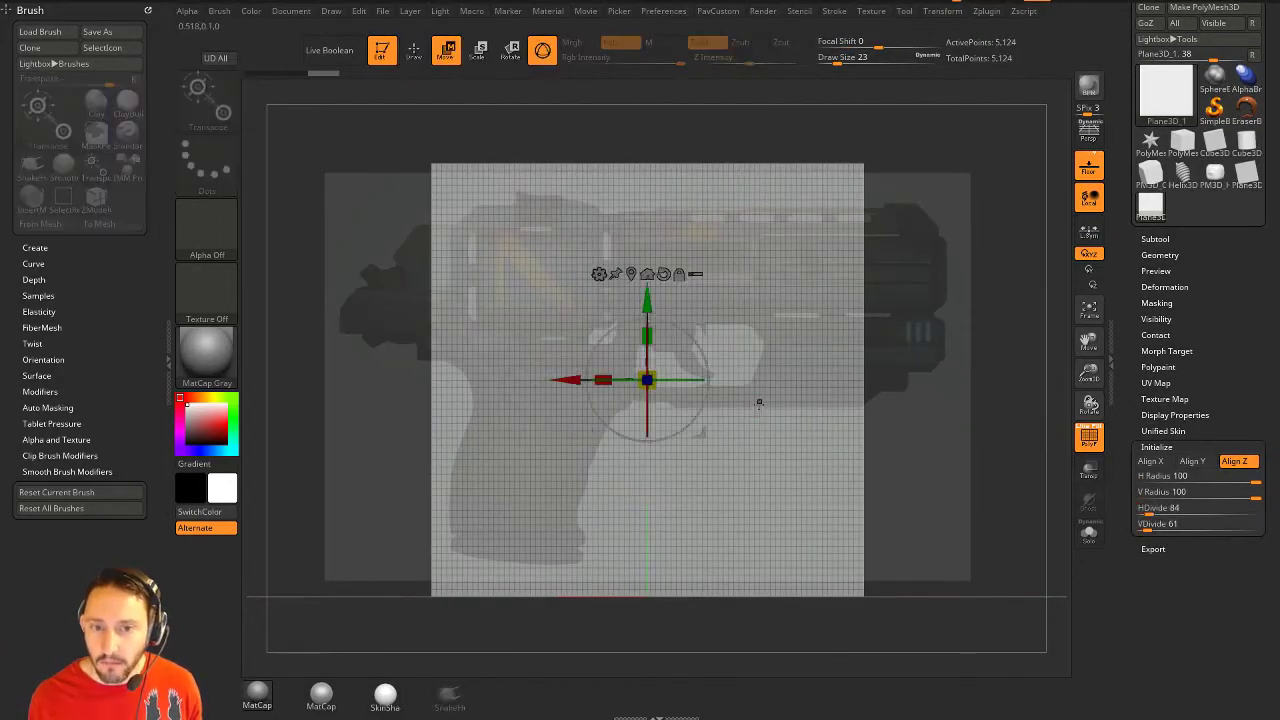
left_click_drag(600, 381, 560, 380)
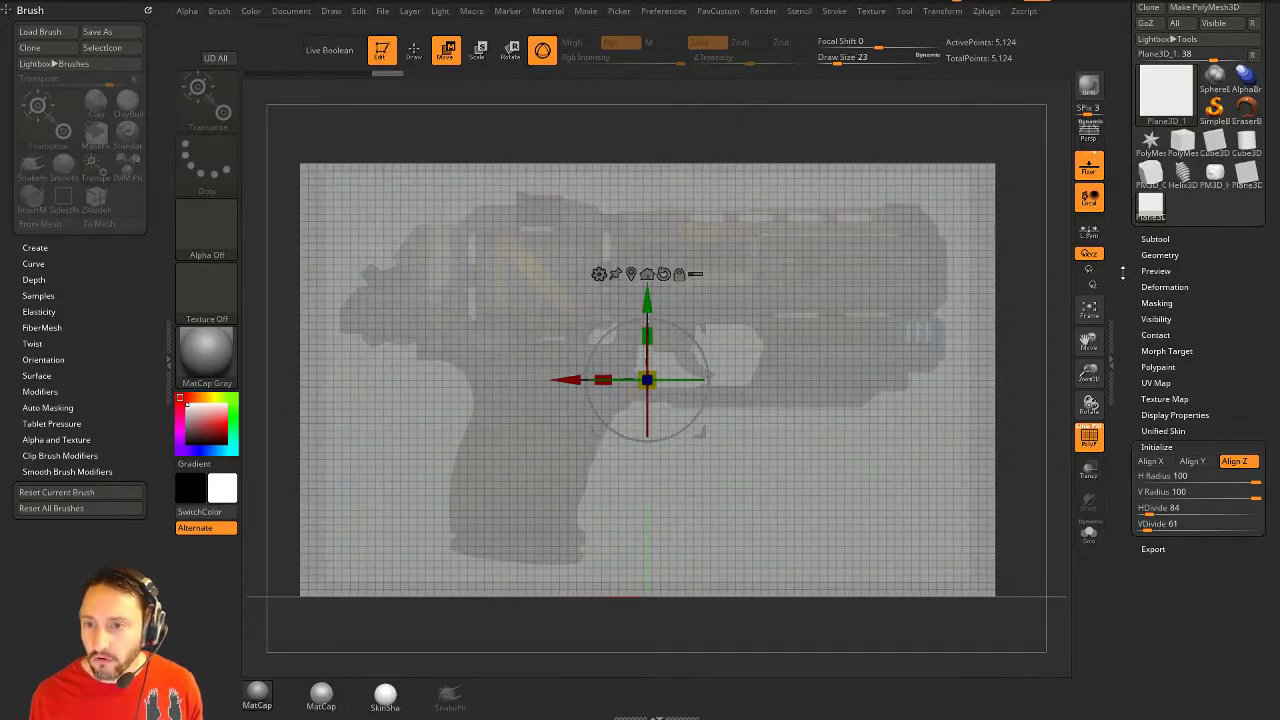
Convert the stretched plane to a PolyMesh3D and keep it framed over the image.
scroll(1200, 150, "up", 2)
left_click(1205, 79)
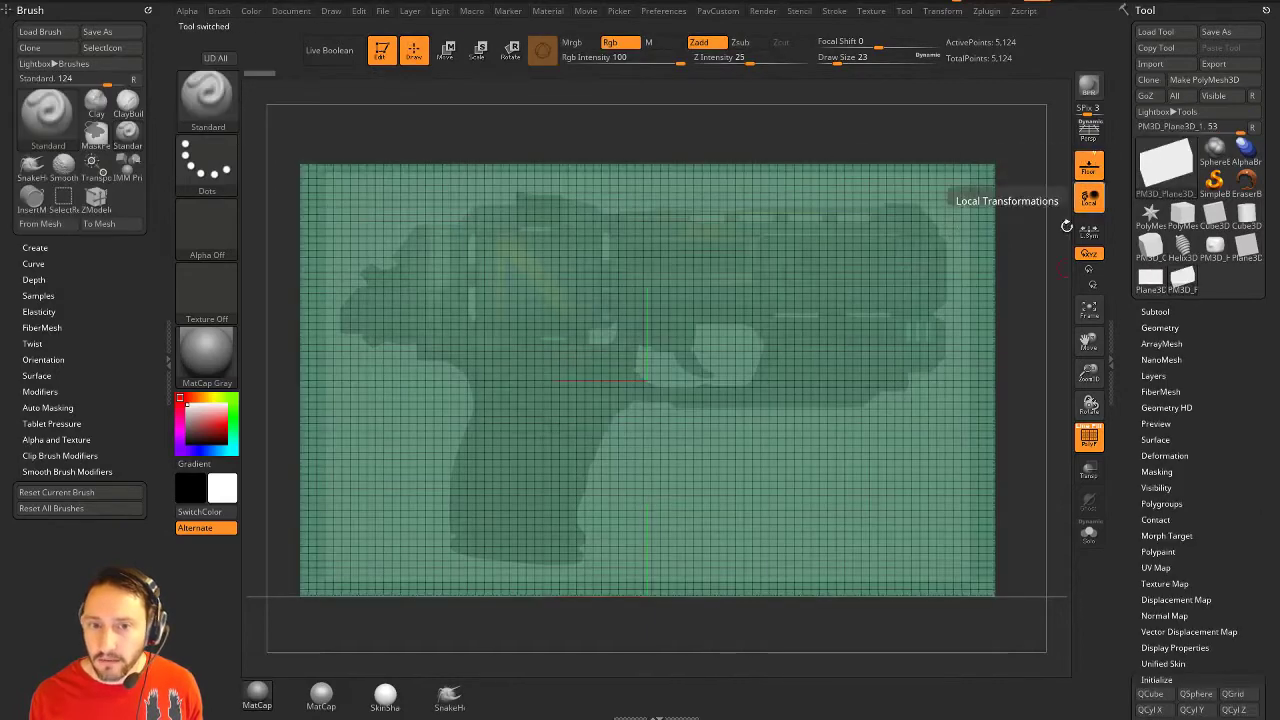
left_click_drag(1030, 348, 1035, 358)
ZRemesh the plane with the Same polygon count option and AdaptiveSize 0.
left_click(1160, 327)
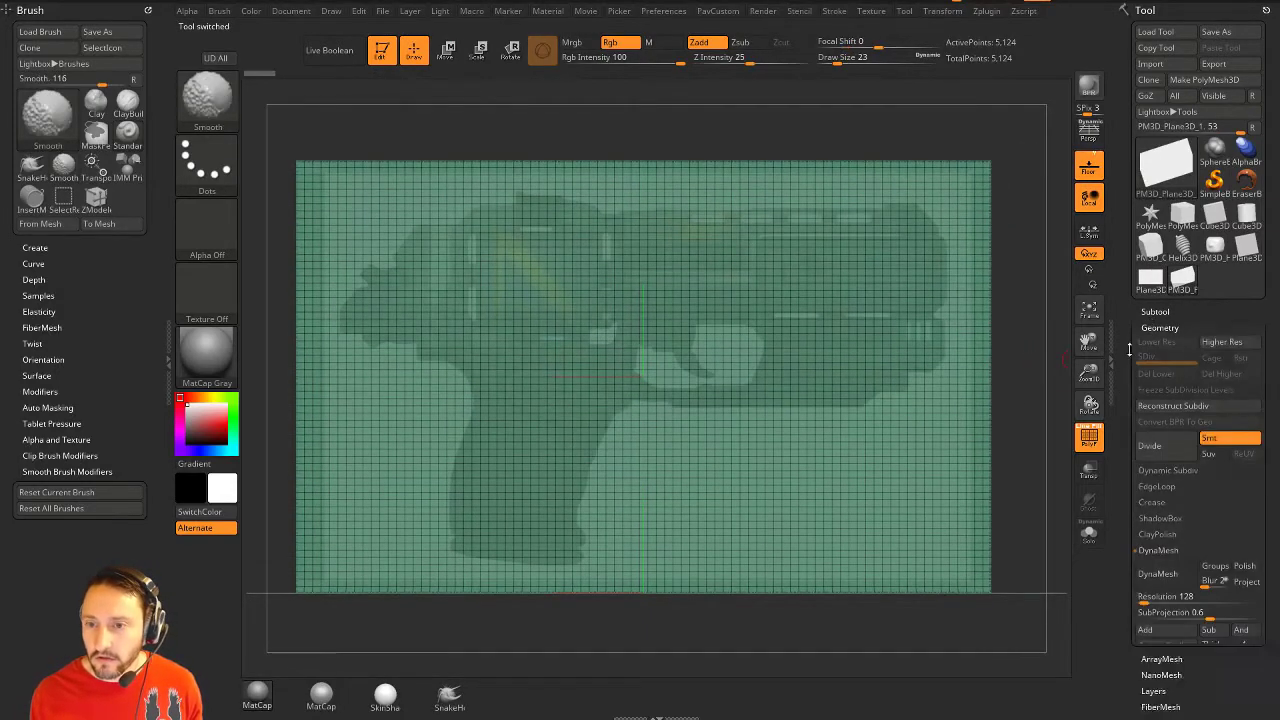
scroll(1150, 420, "down", 5)
scroll(1150, 464, "down", 3)
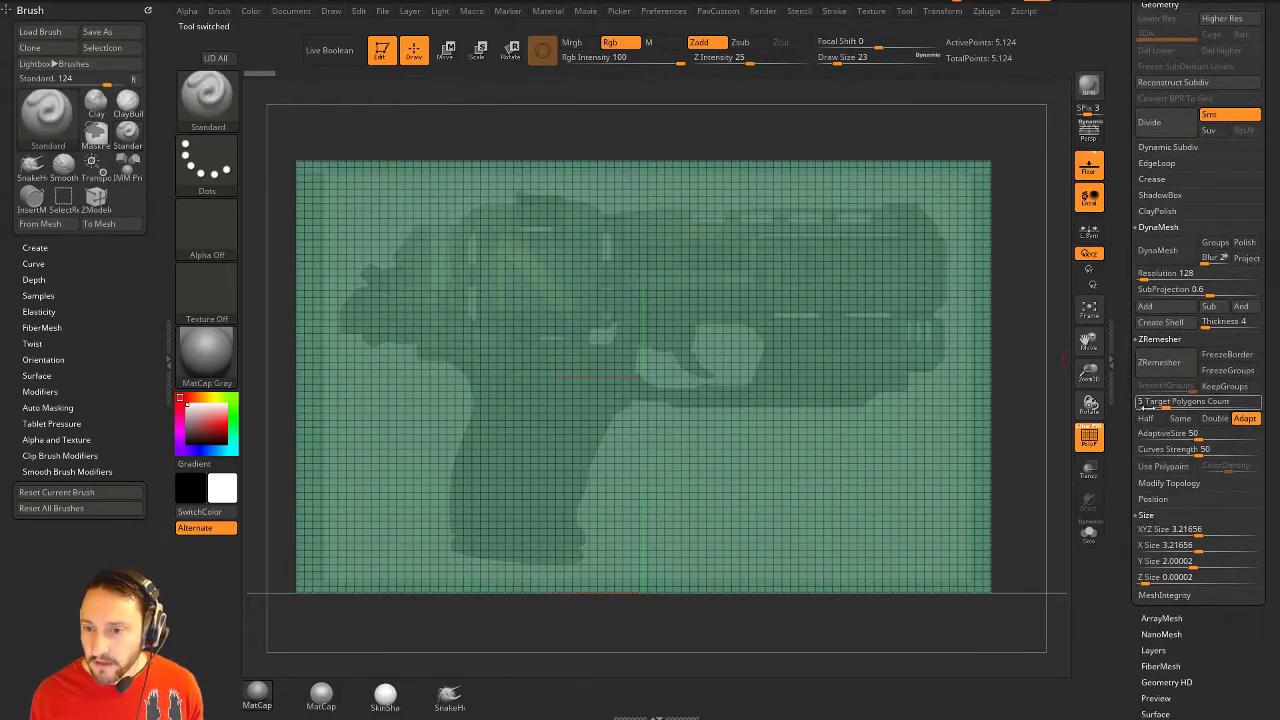
left_click(1181, 418)
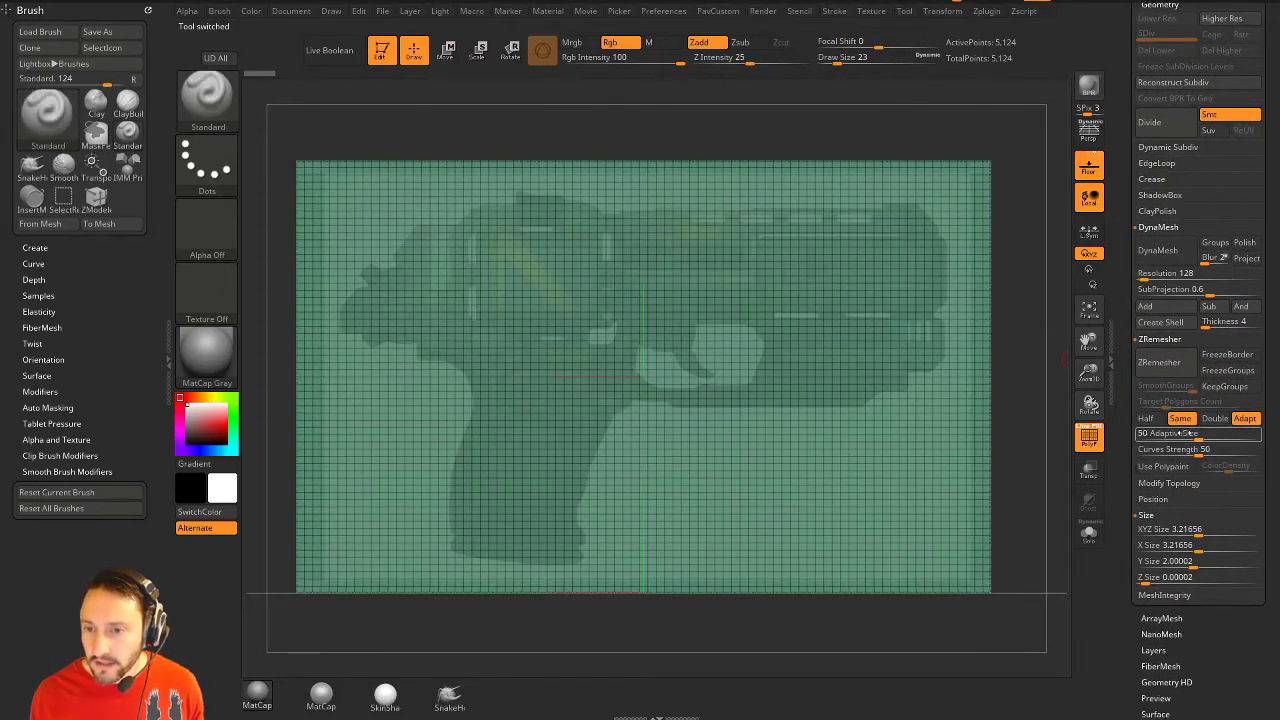
left_click(1178, 433)
type("0")
key("Tab")
left_click(1160, 362)
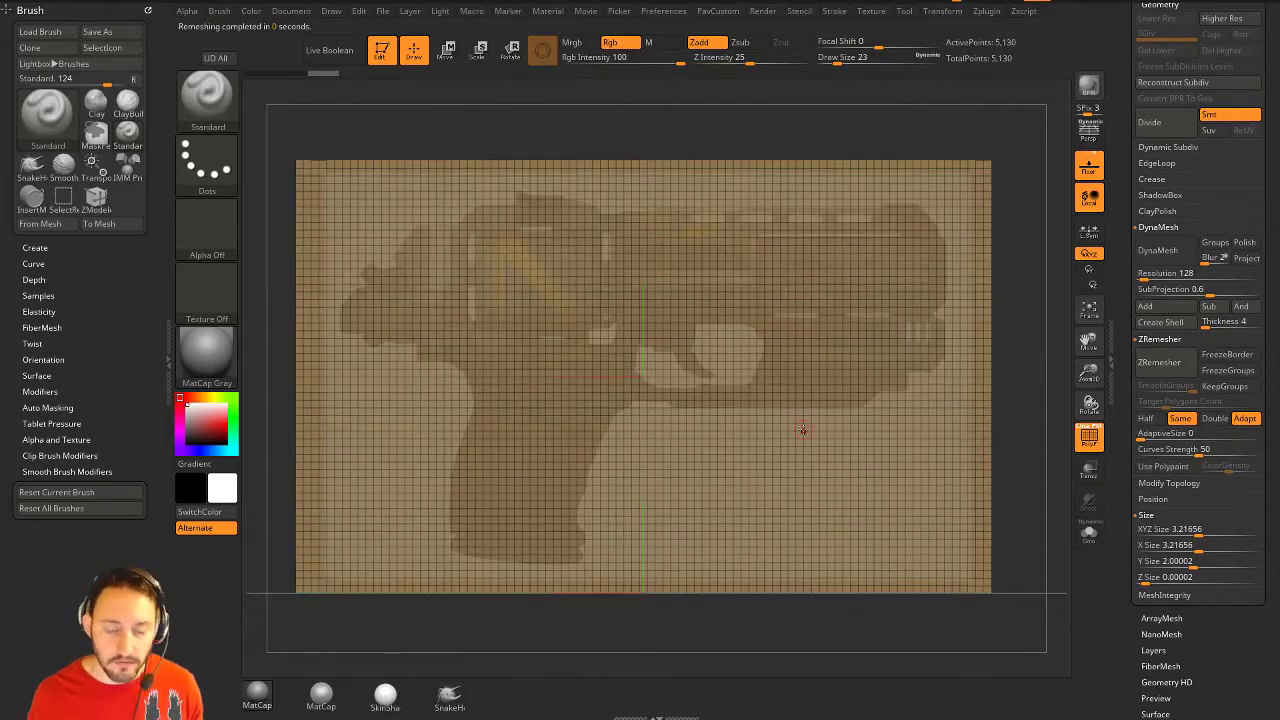
Stretch the plane horizontally to an X size of about 5.72 and ZRemesh it with the Same option.
key("w")
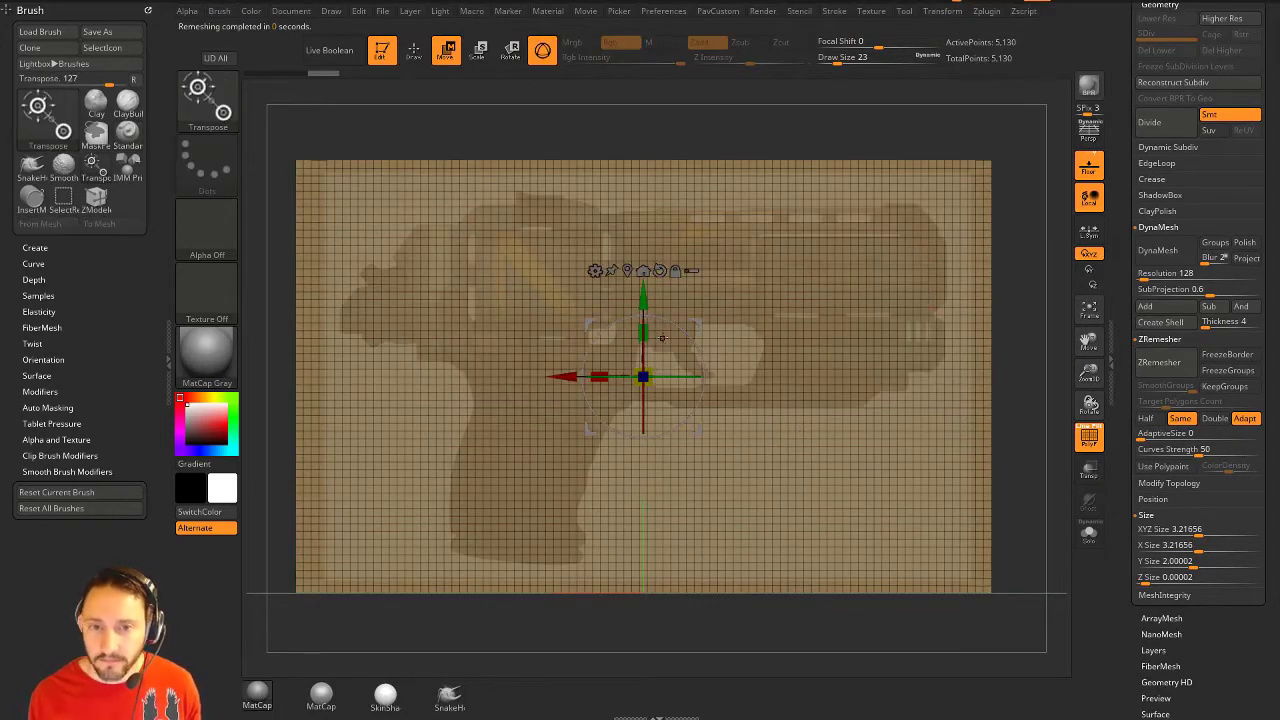
left_click_drag(644, 377, 610, 394)
left_click_drag(587, 324, 595, 344)
left_click_drag(607, 394, 580, 396)
key("q")
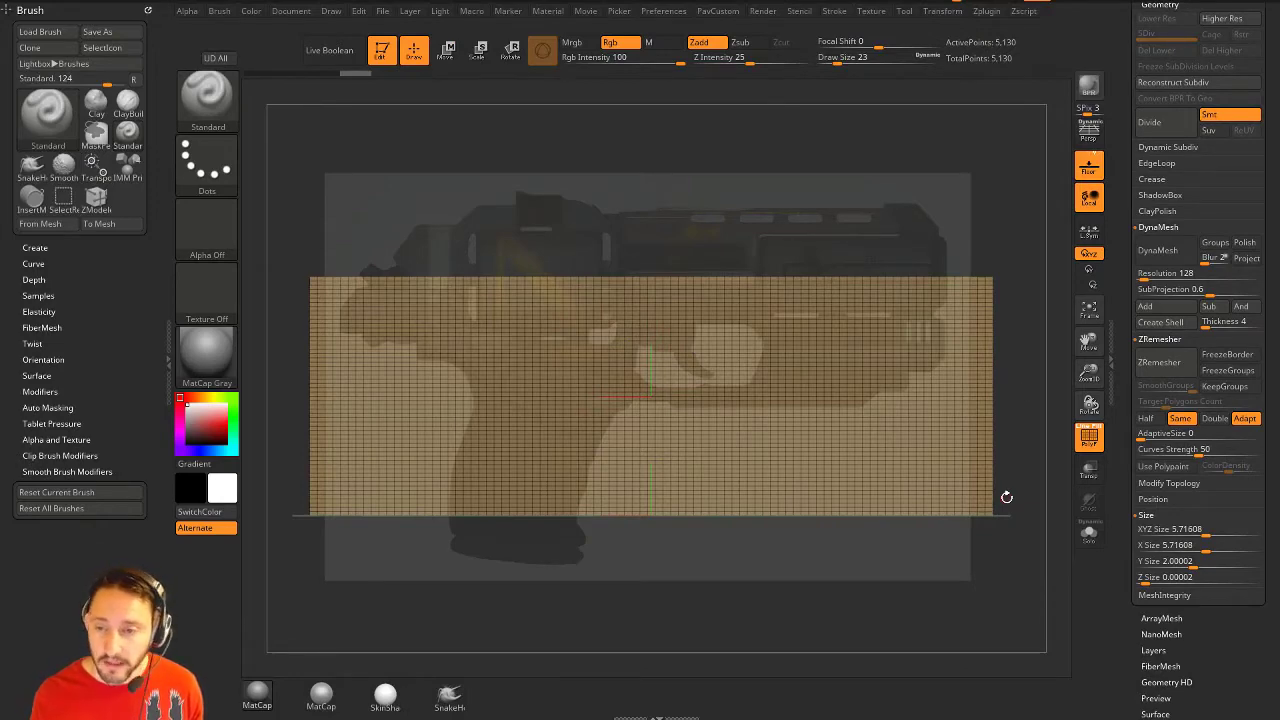
left_click(1159, 362)
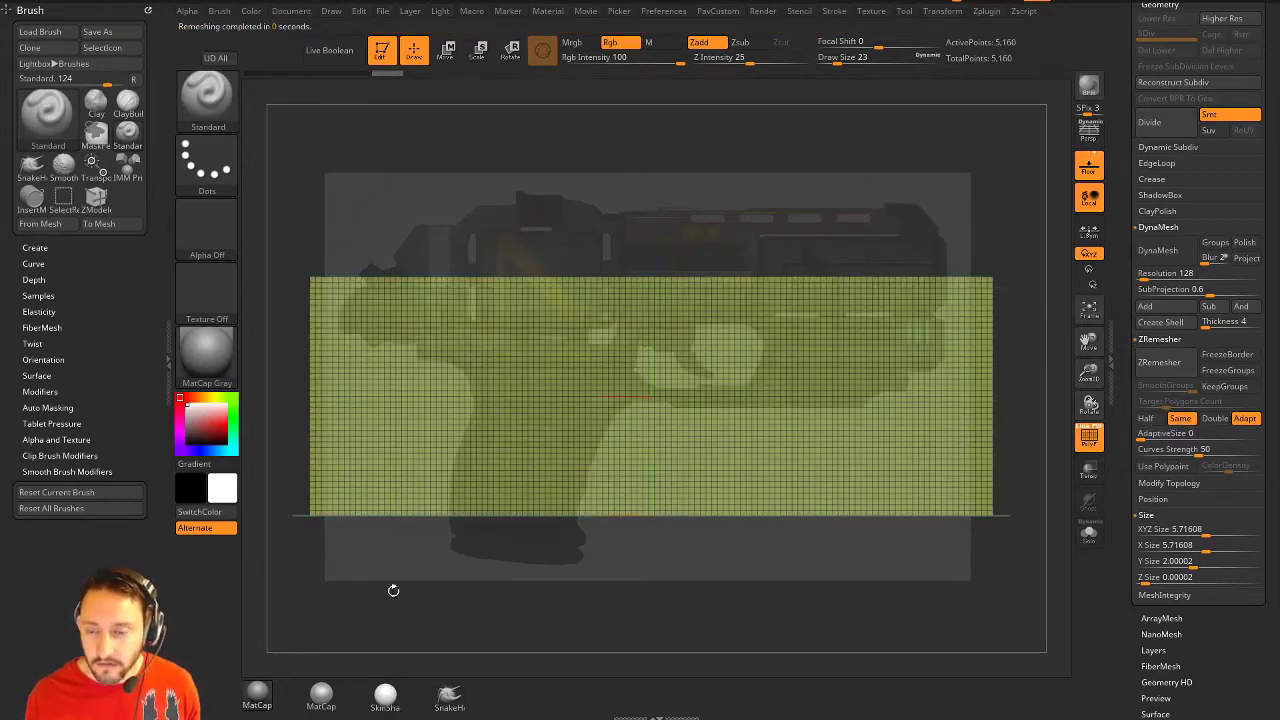
ZRemesh the plane repeatedly with the Half option, and apply Mirror And Weld to even out its corners.
left_click(1148, 418)
left_click(1165, 362)
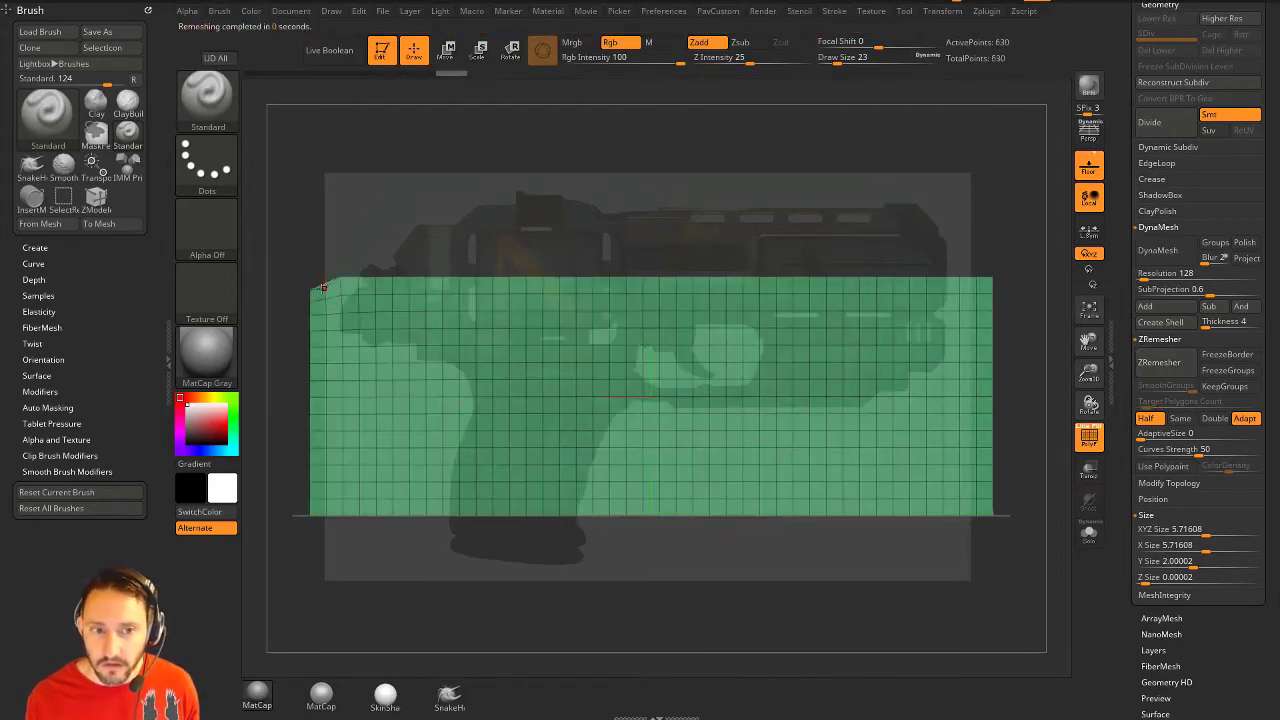
key("1")
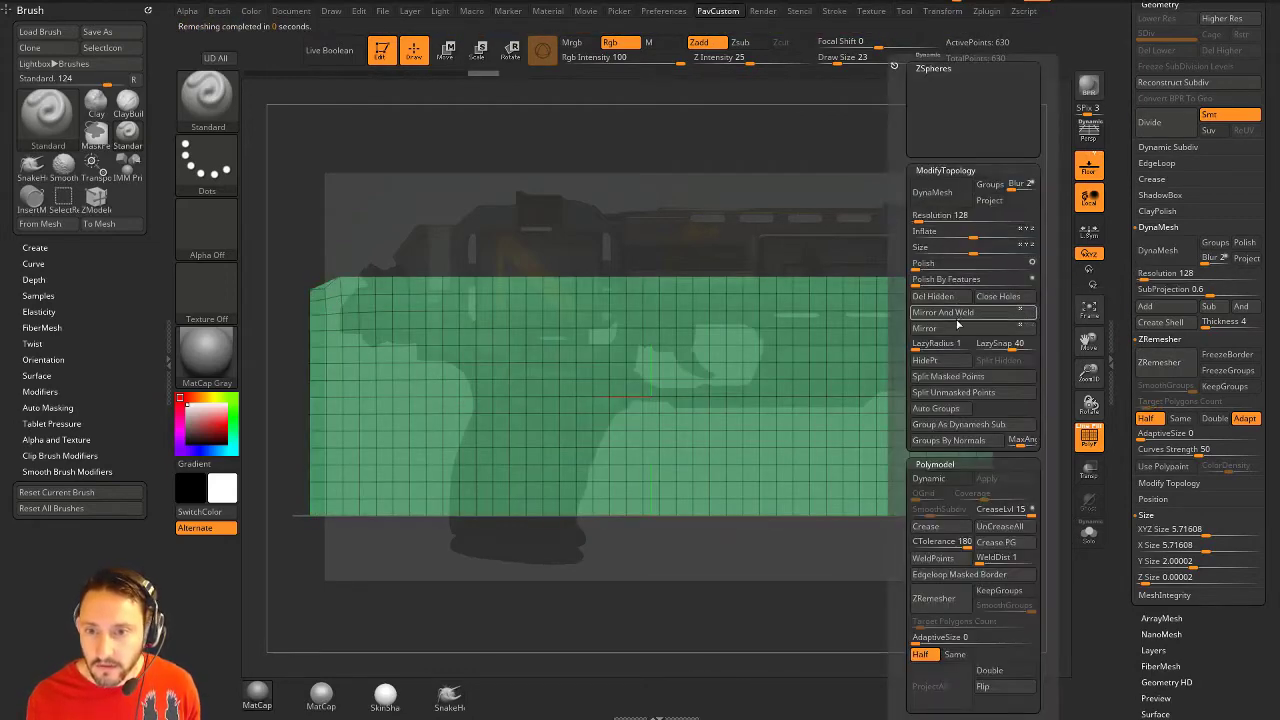
left_click(964, 314)
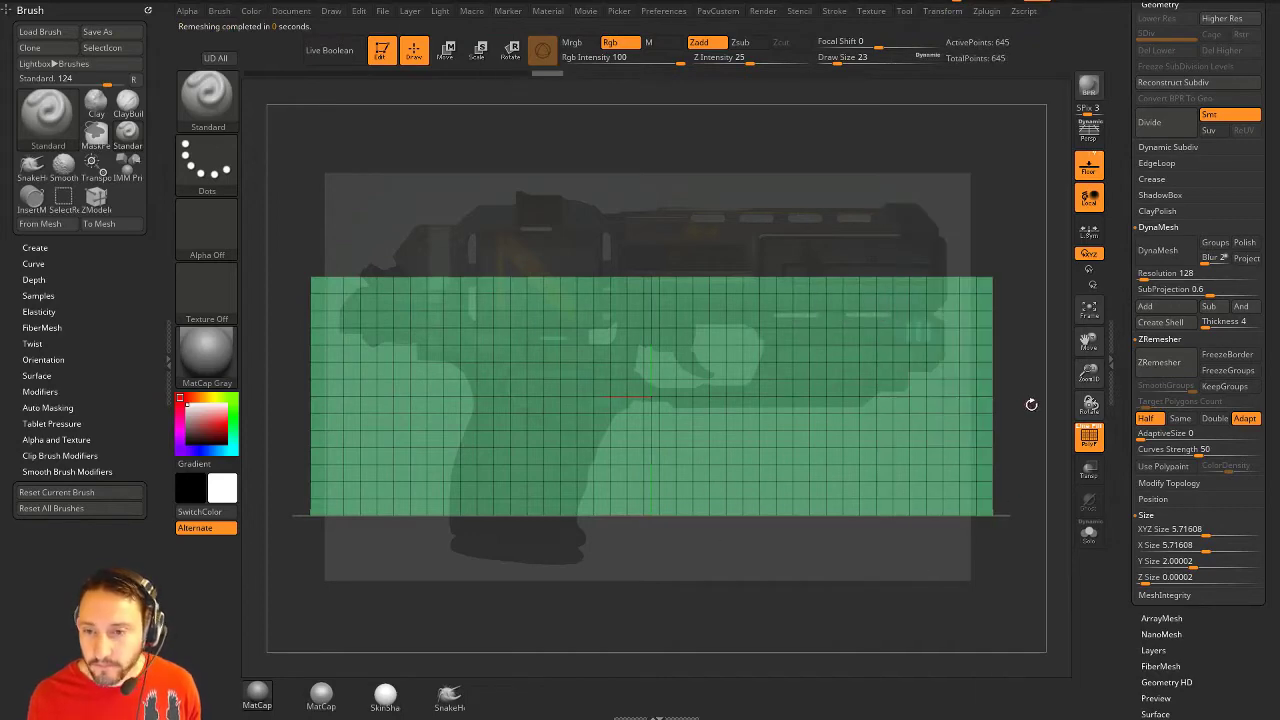
Look through the Deformation and Modify Topology options available for the plane mesh.
scroll(1160, 320, "down", 5)
key("shift")
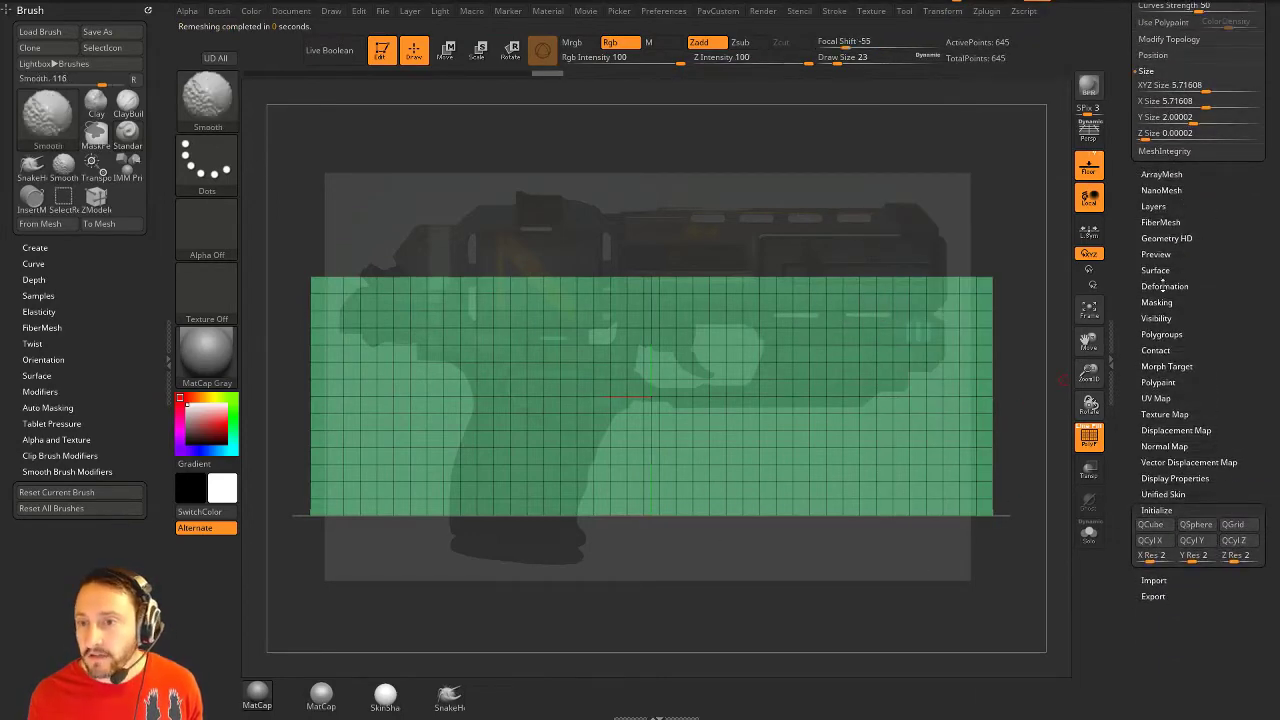
left_click(1164, 286)
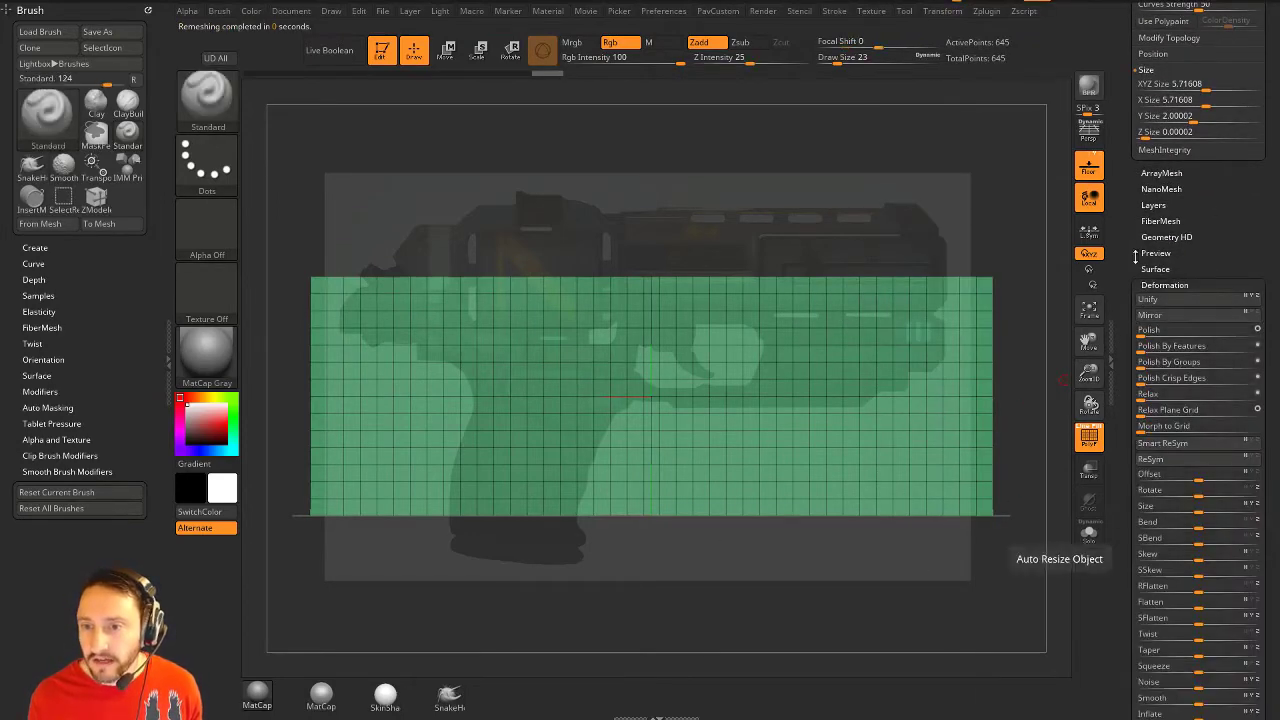
left_click_drag(1134, 260, 1131, 427)
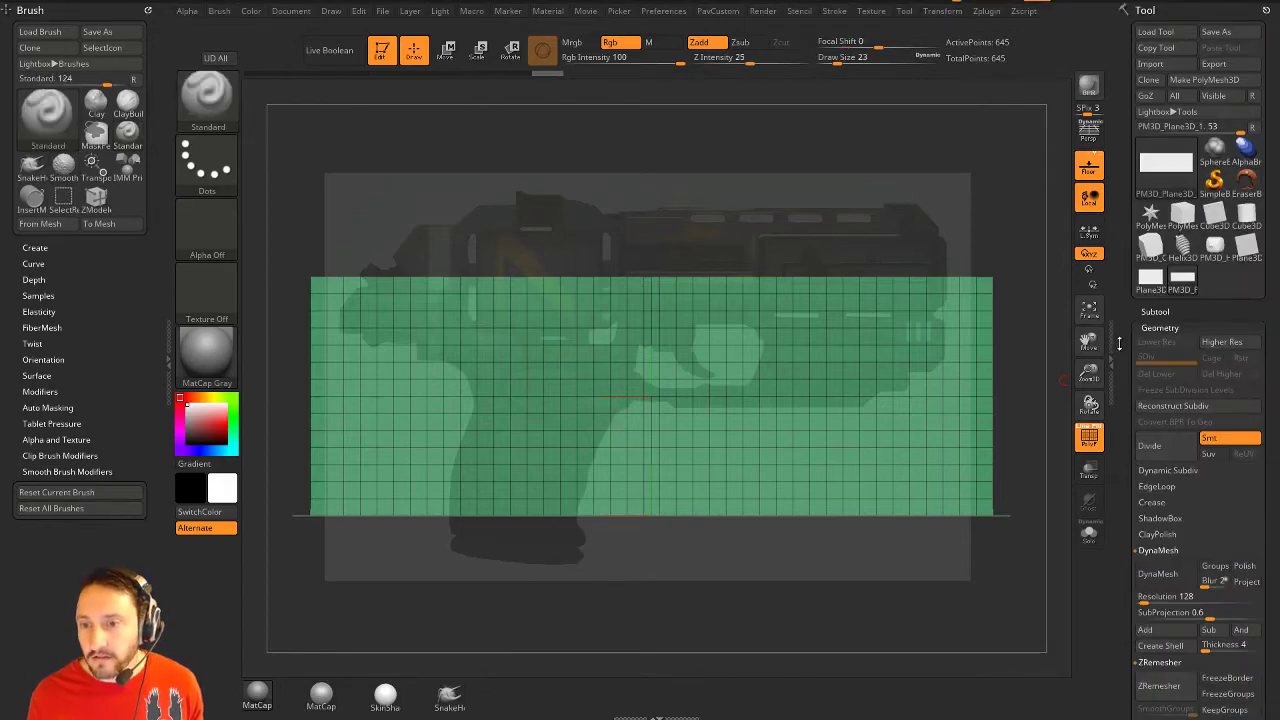
scroll(1158, 290, "down", 5)
left_click(1160, 292, "shift")
left_click(1164, 180, "shift")
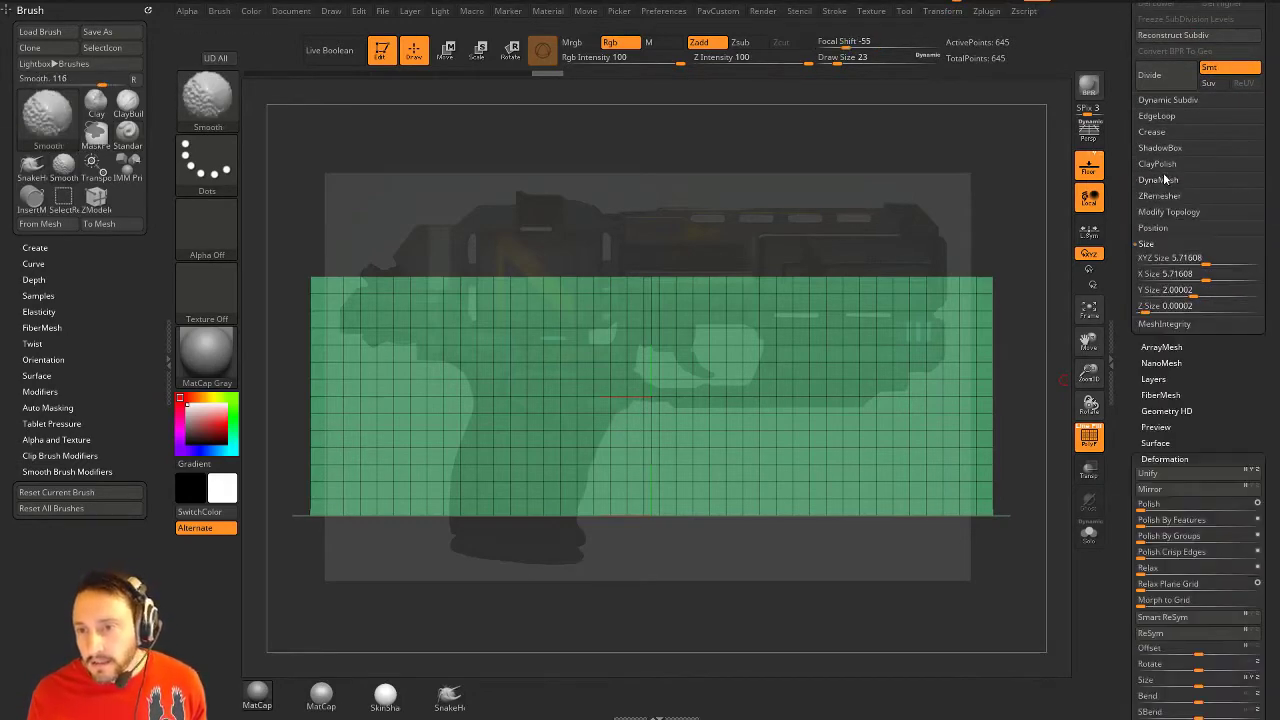
left_click(1148, 244, "shift")
left_click(1160, 215, "shift")
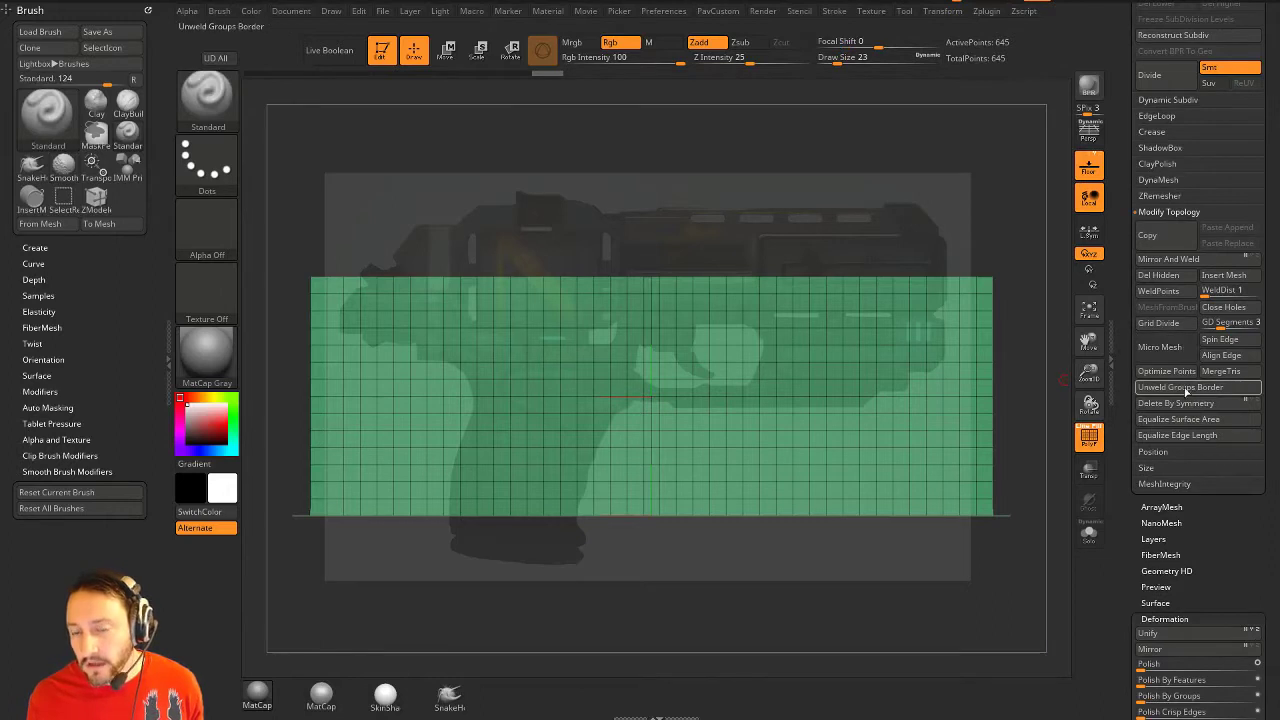
key("grave")
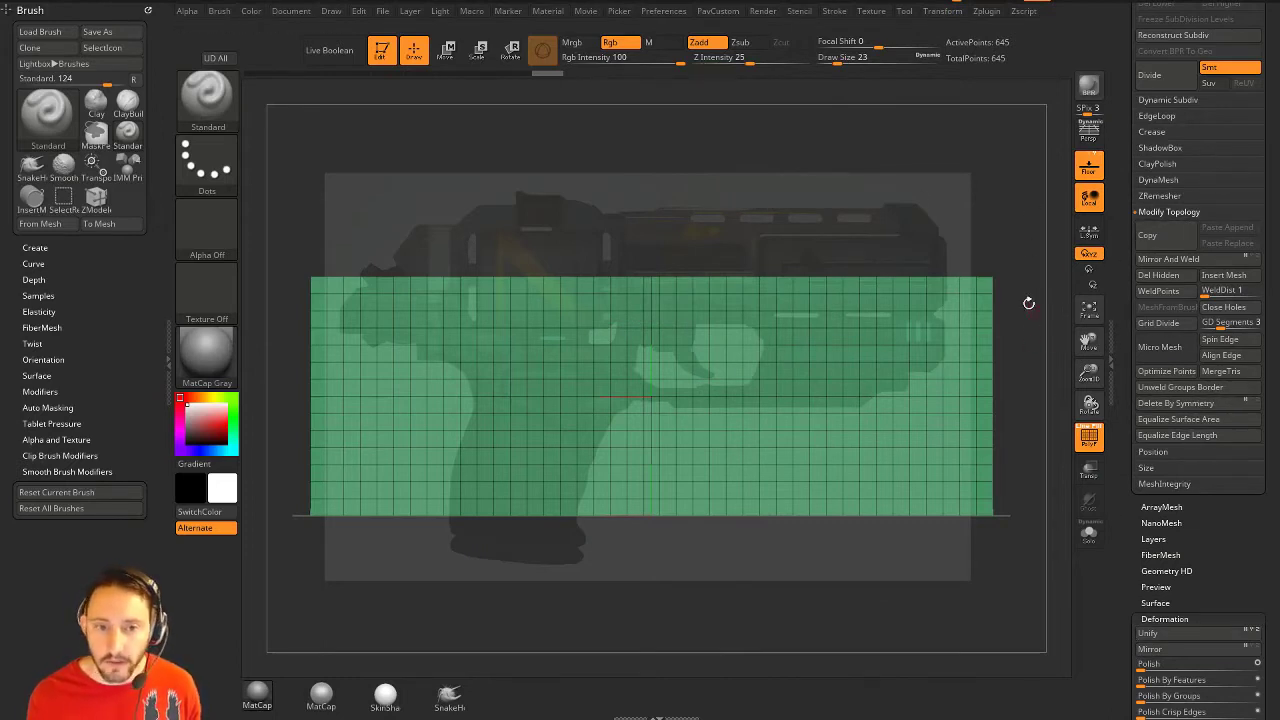
Stretch and reposition the plane vertically to cover the whole pistol image, and ZRemesh it with the Same option.
key("w")
left_click_drag(651, 348, 655, 239)
left_click_drag(656, 319, 663, 289)
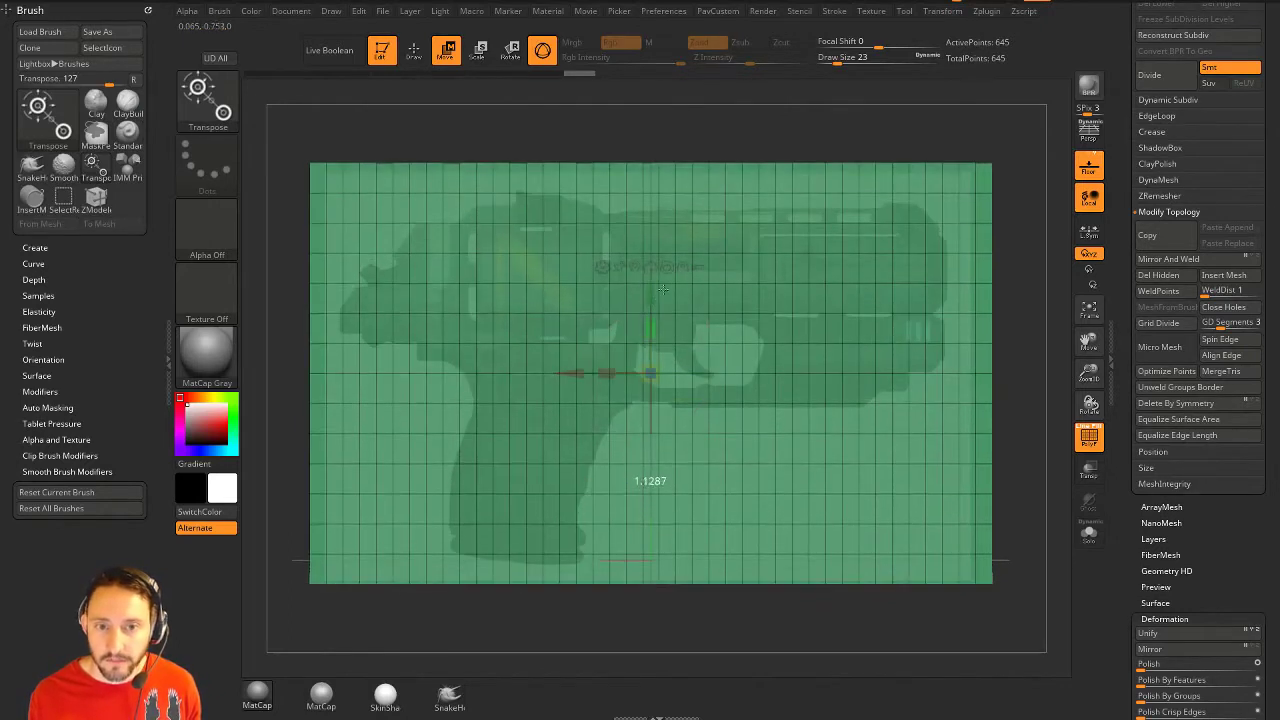
key("q")
left_click(1159, 196)
left_click(1172, 272)
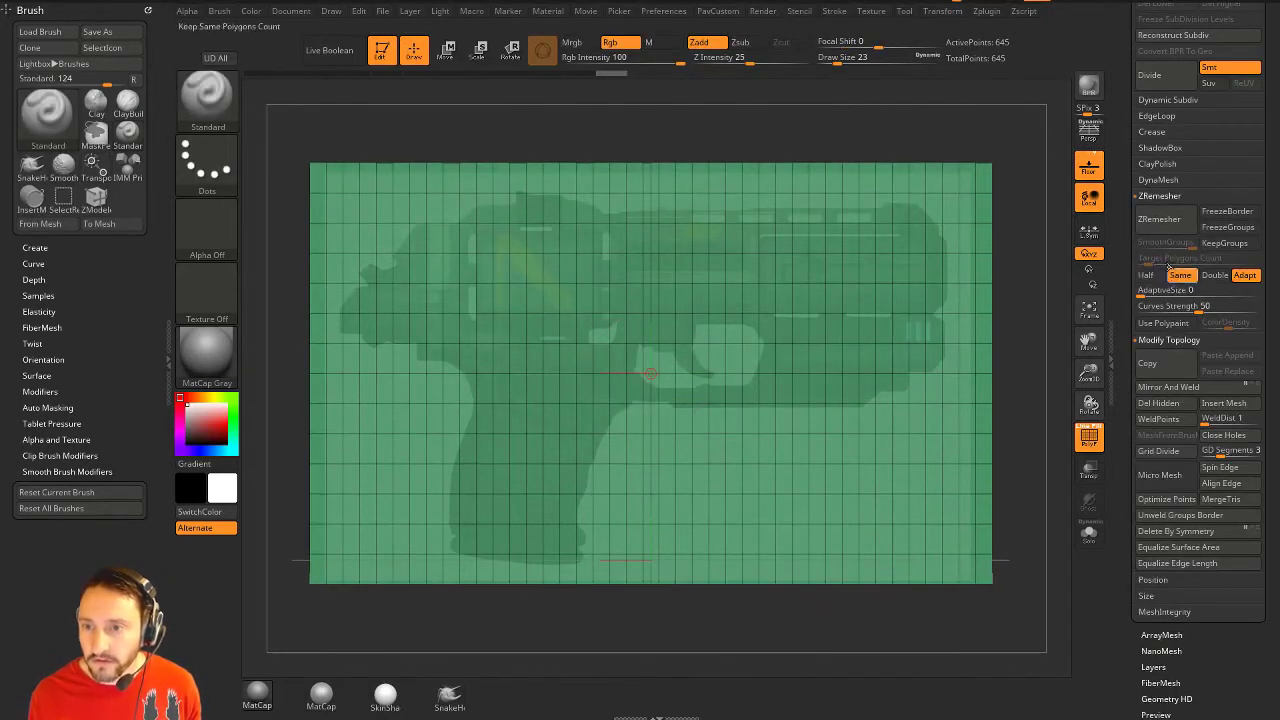
left_click(1159, 219)
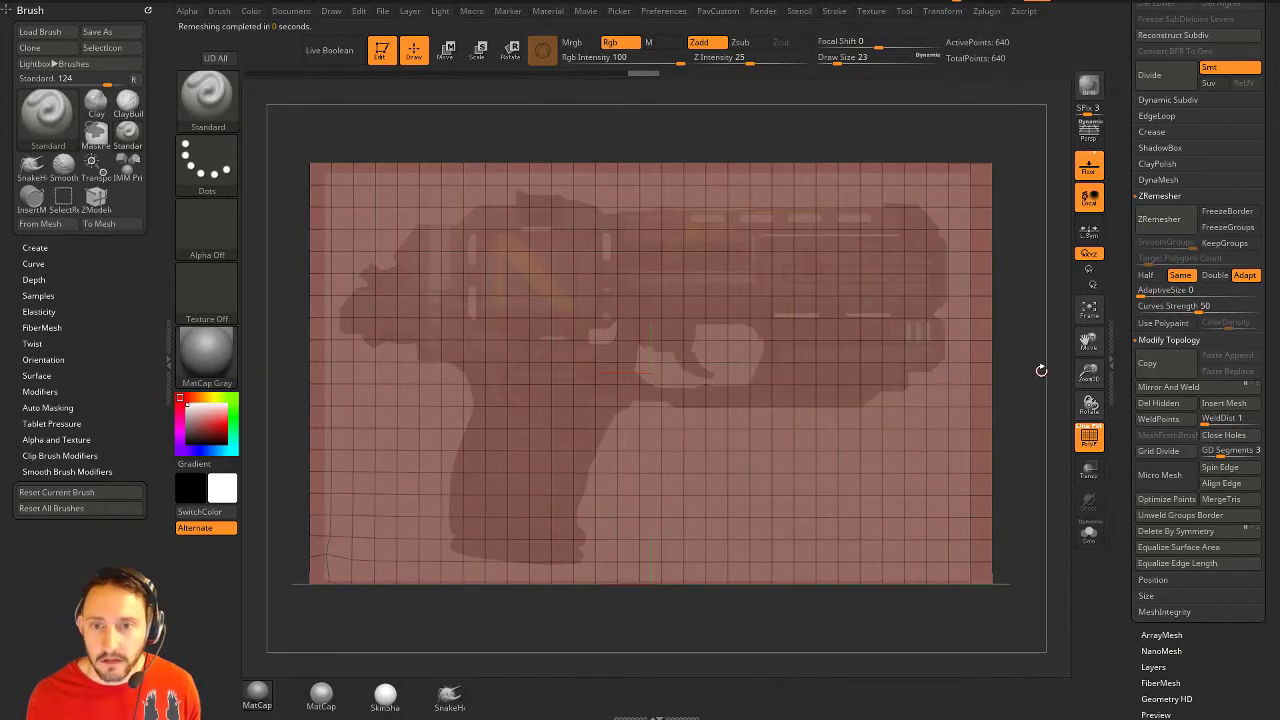
Set the draw size to 65 and hide the plane's polyframe.
left_click_drag(1041, 369, 1040, 372)
key("s")
left_click(1124, 448)
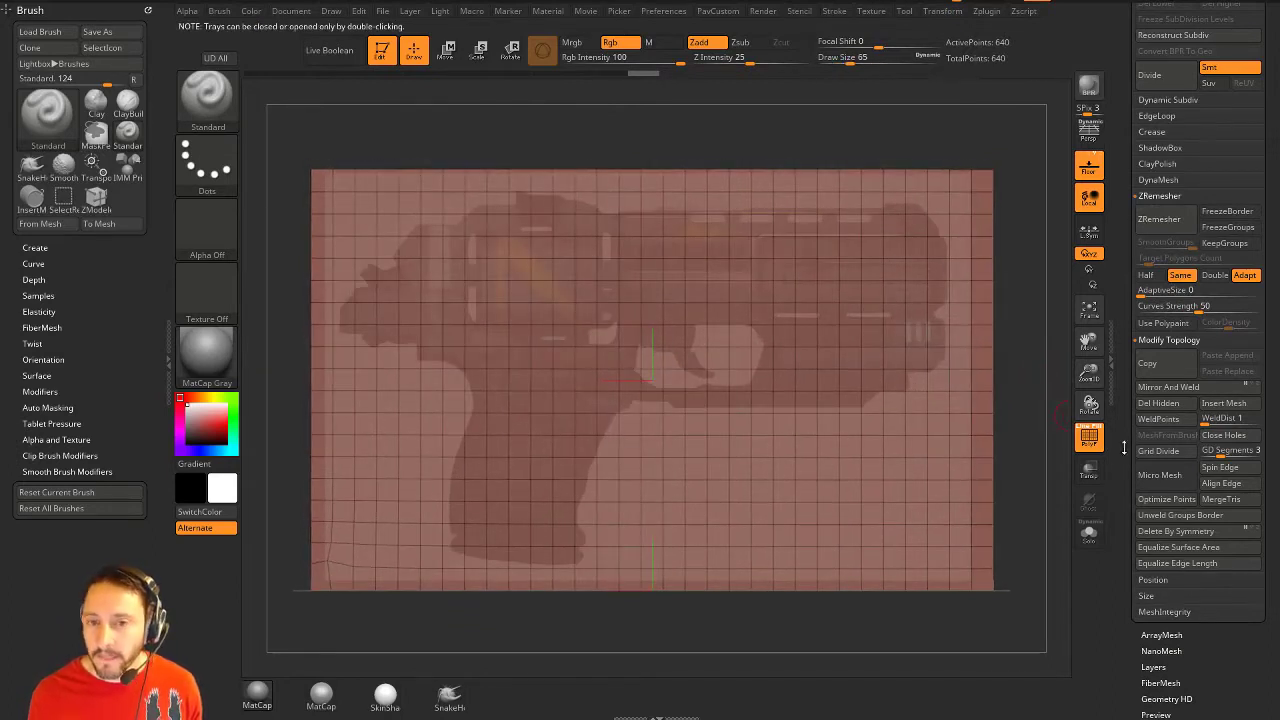
left_click(1090, 442)
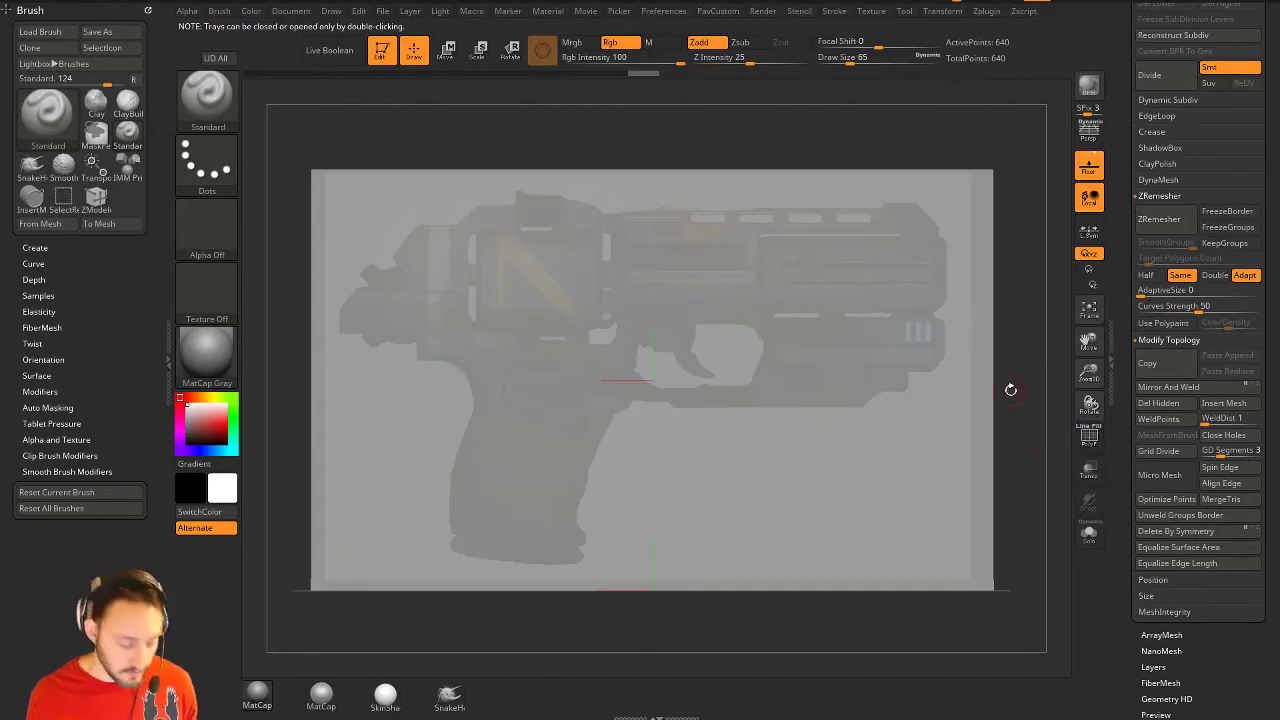
Show the plane's polyframe and try dividing the mesh once with Smt smoothing on.
left_click(1090, 436)
scroll(1200, 300, "up", 5)
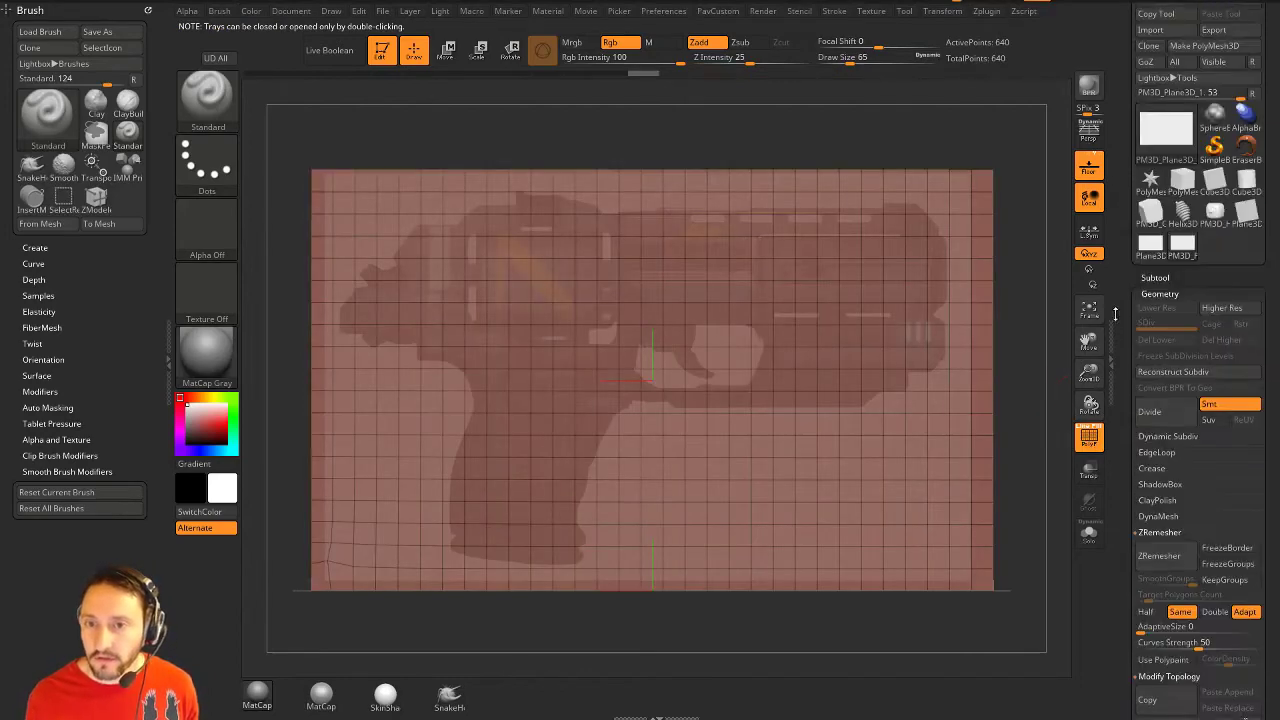
left_click(1163, 283, "shift")
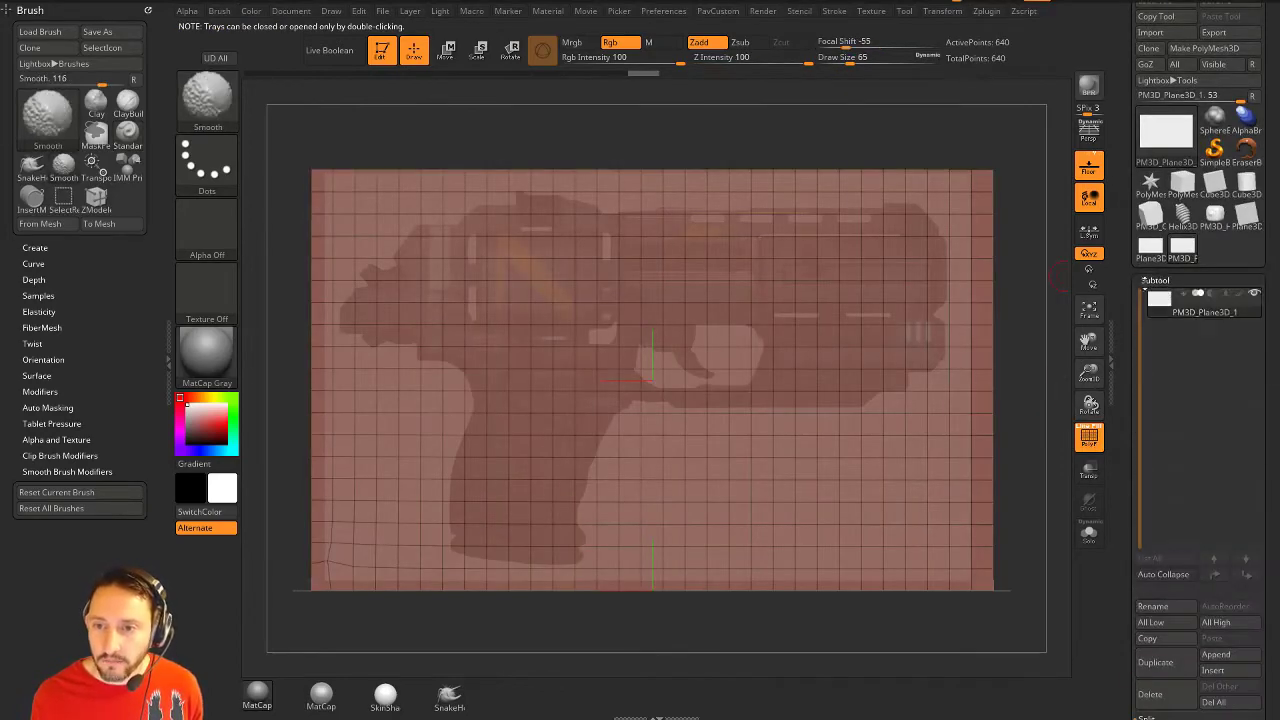
left_click(1146, 283, "shift")
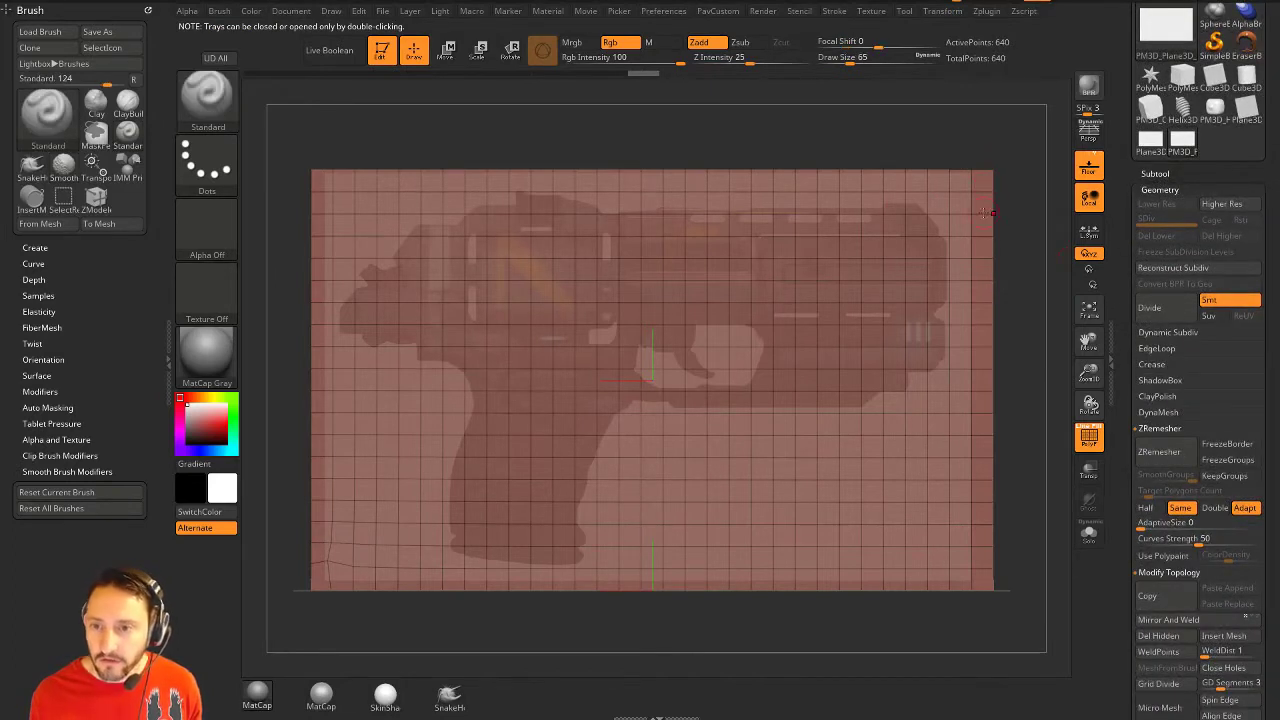
left_click(1163, 312)
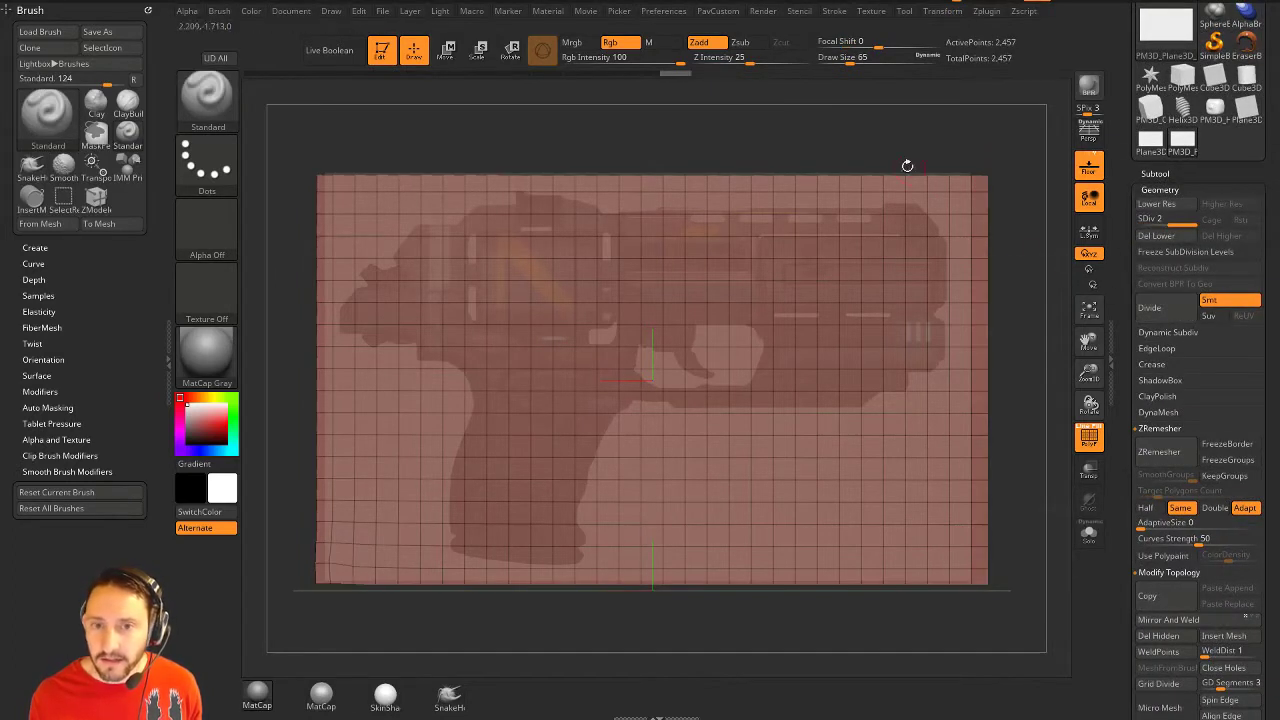
key("shift+d")
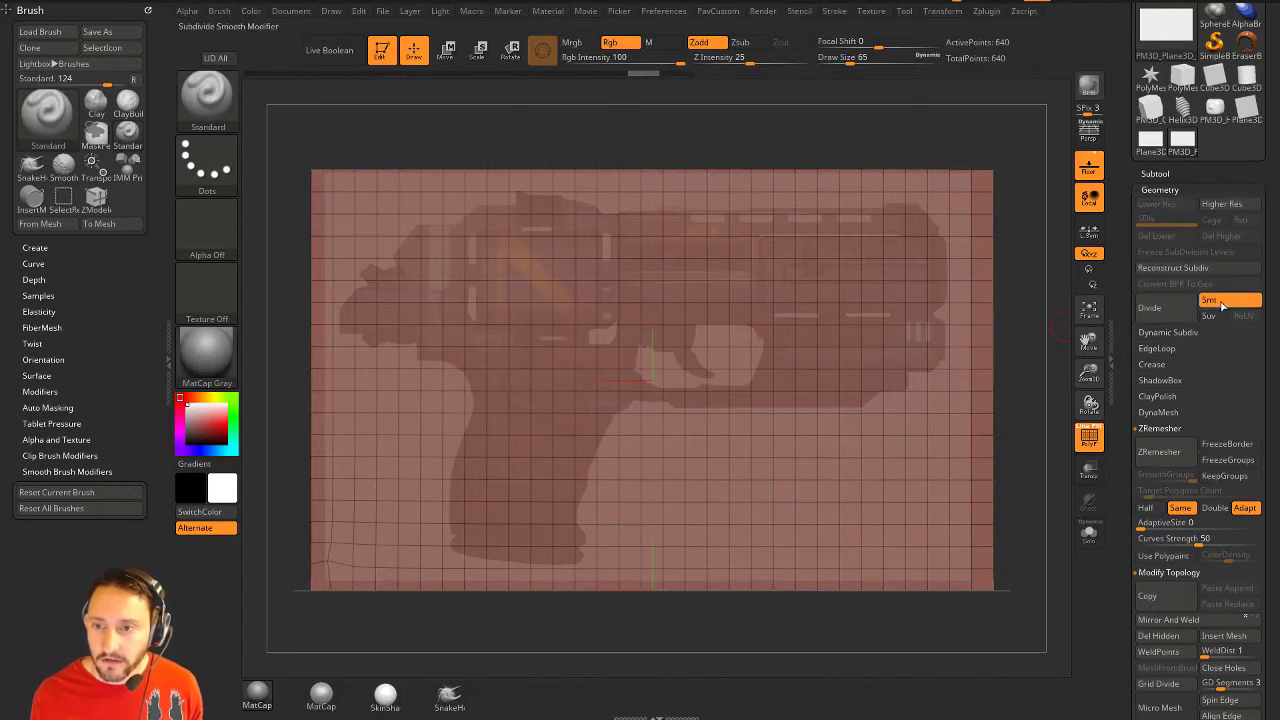
Divide the plane up to subdivision level 6 with Smt smoothing off, and re-enable Smt.
left_click(1224, 304)
left_click(1165, 311)
left_click(1165, 311)
left_click(1165, 312)
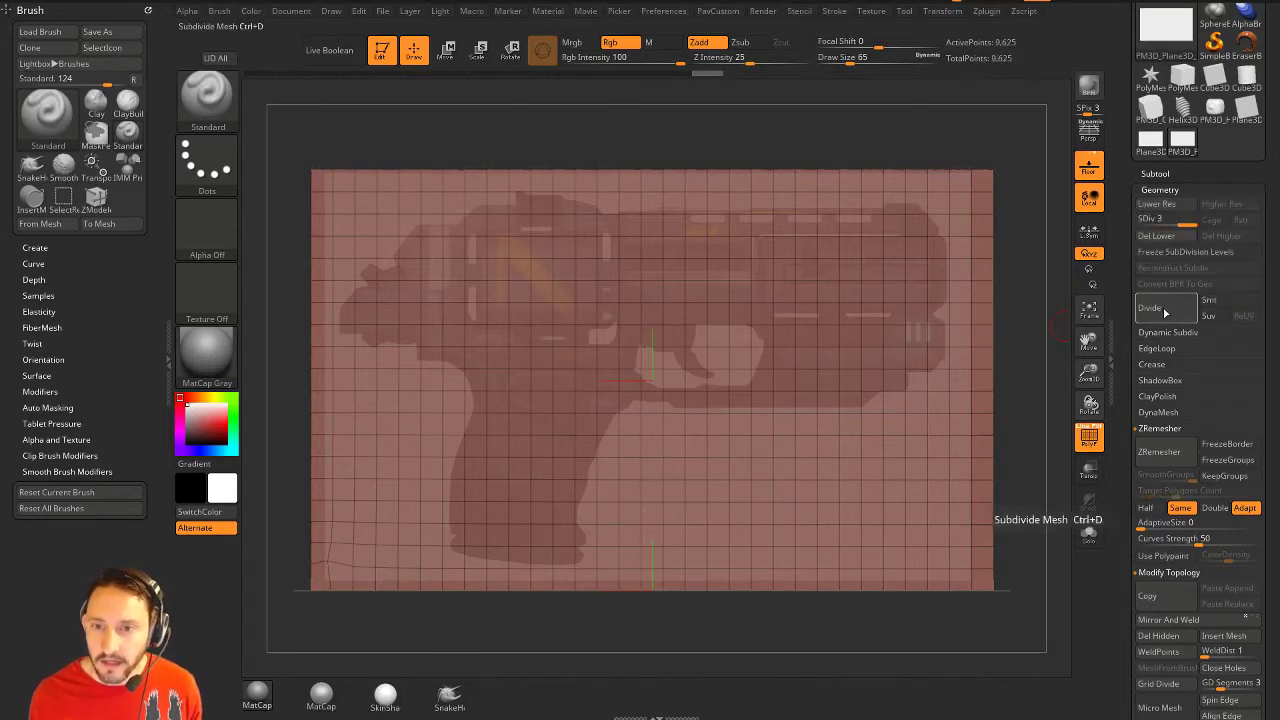
left_click(1165, 312)
left_click(1165, 312)
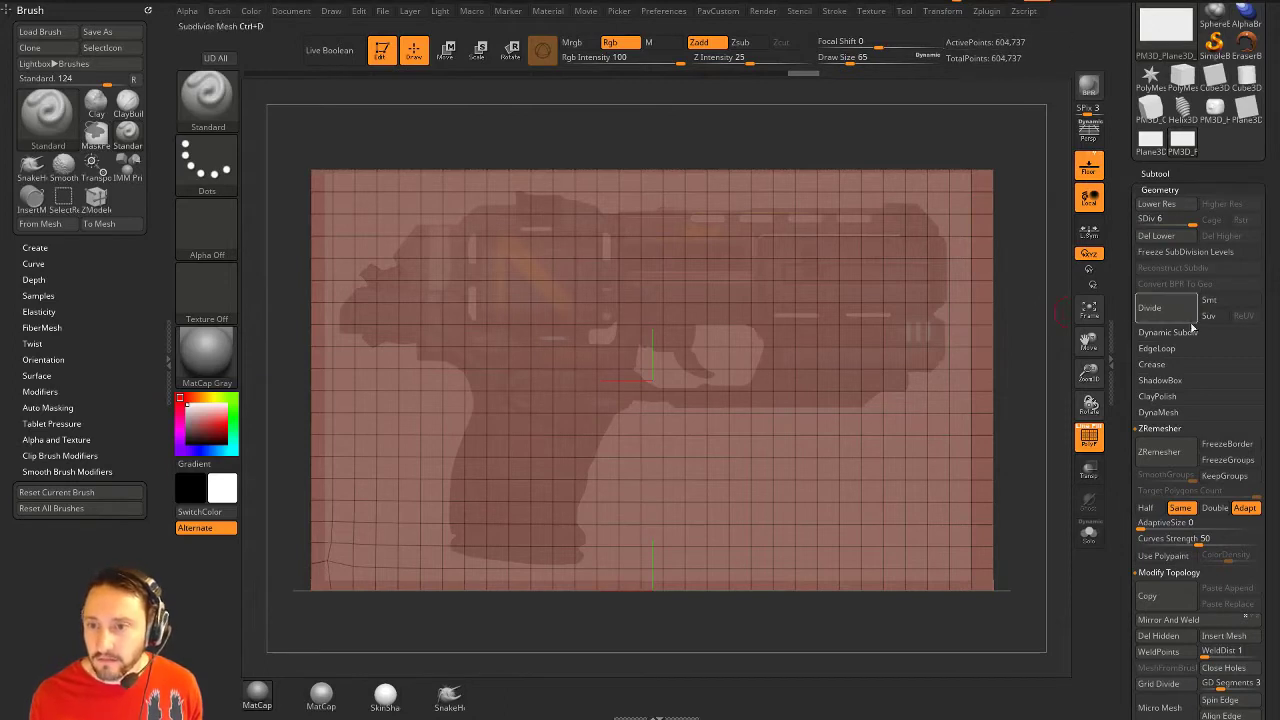
left_click(1212, 300)
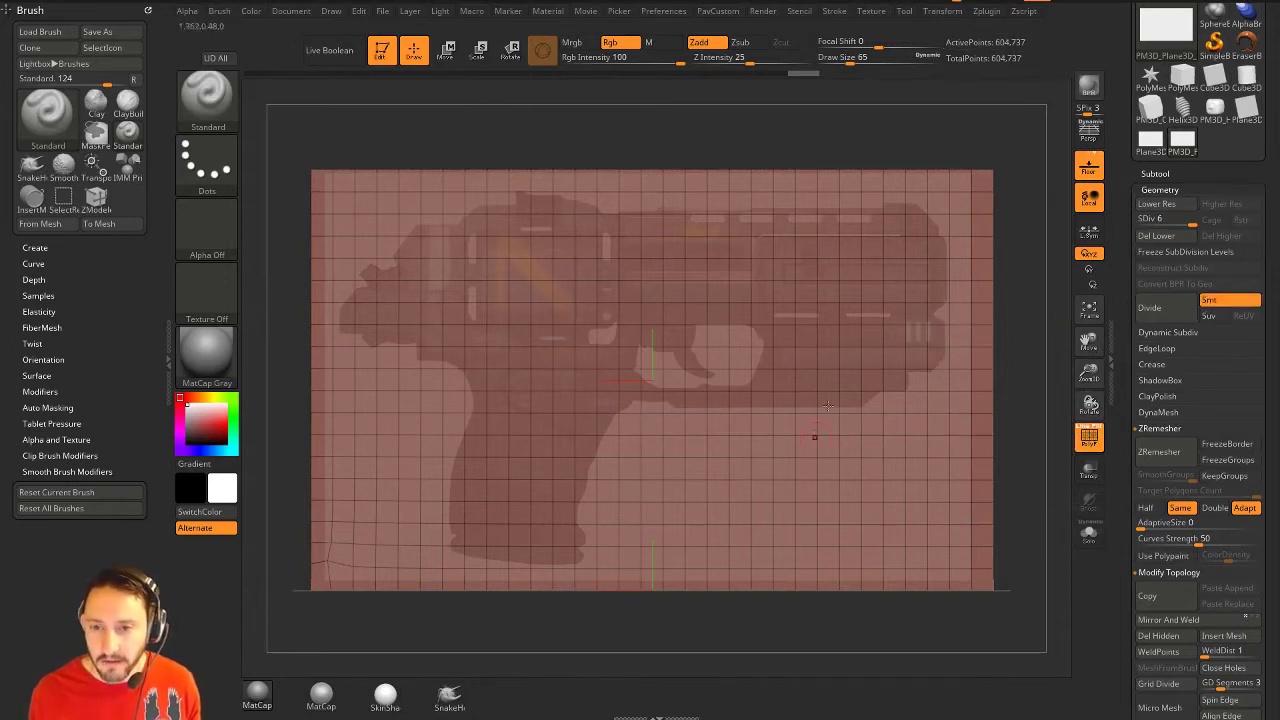
Compare the subdivided plane with and without its polyframe, and leave the polyframe hidden.
left_click(1089, 436)
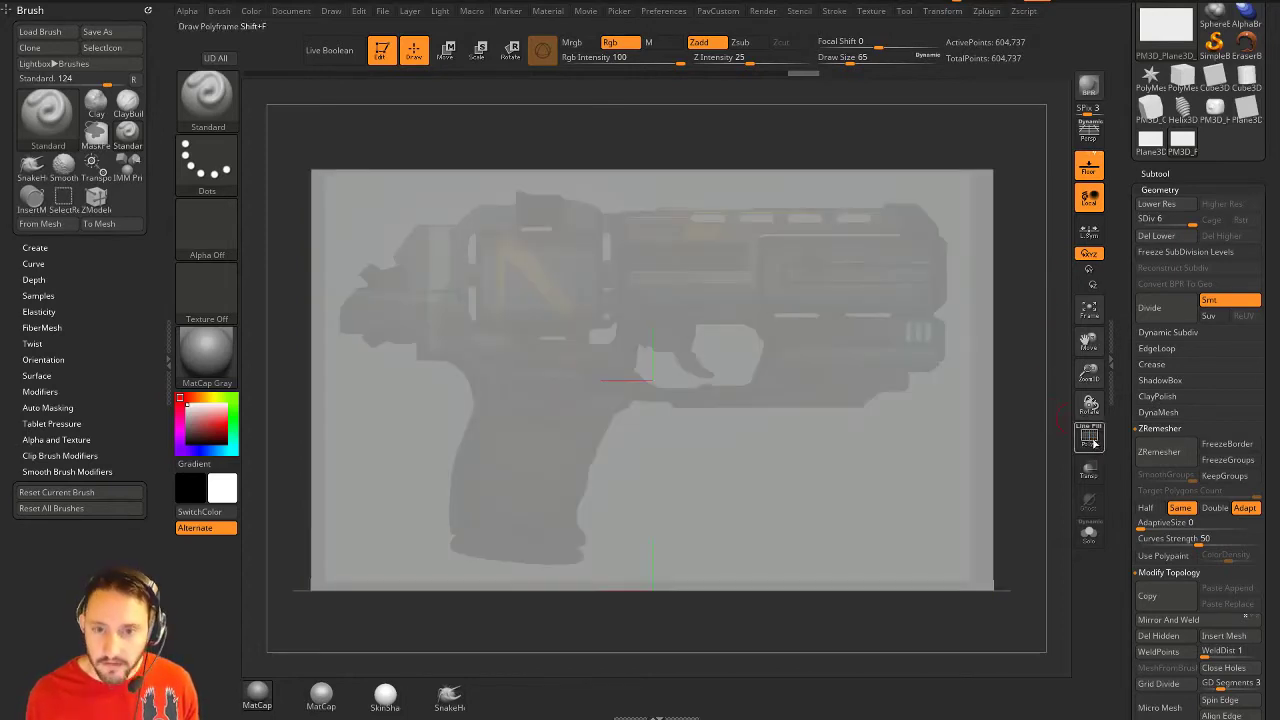
left_click(1090, 438)
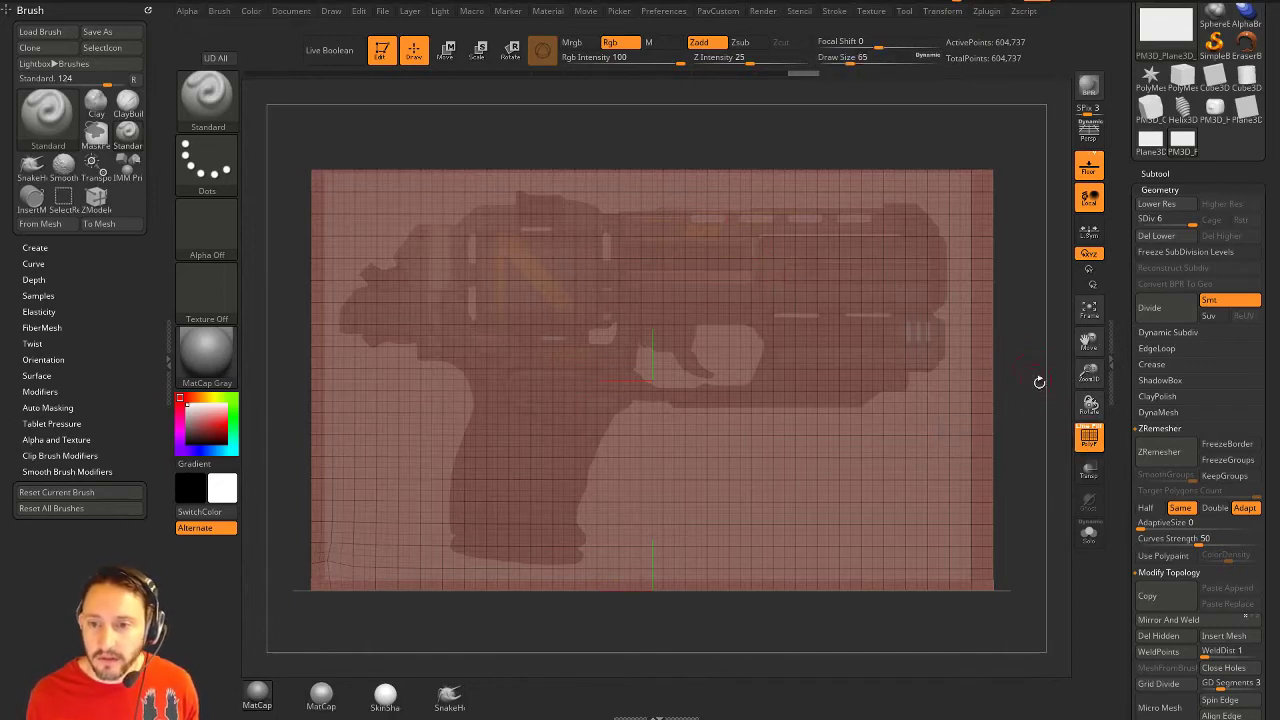
left_click(1089, 440)
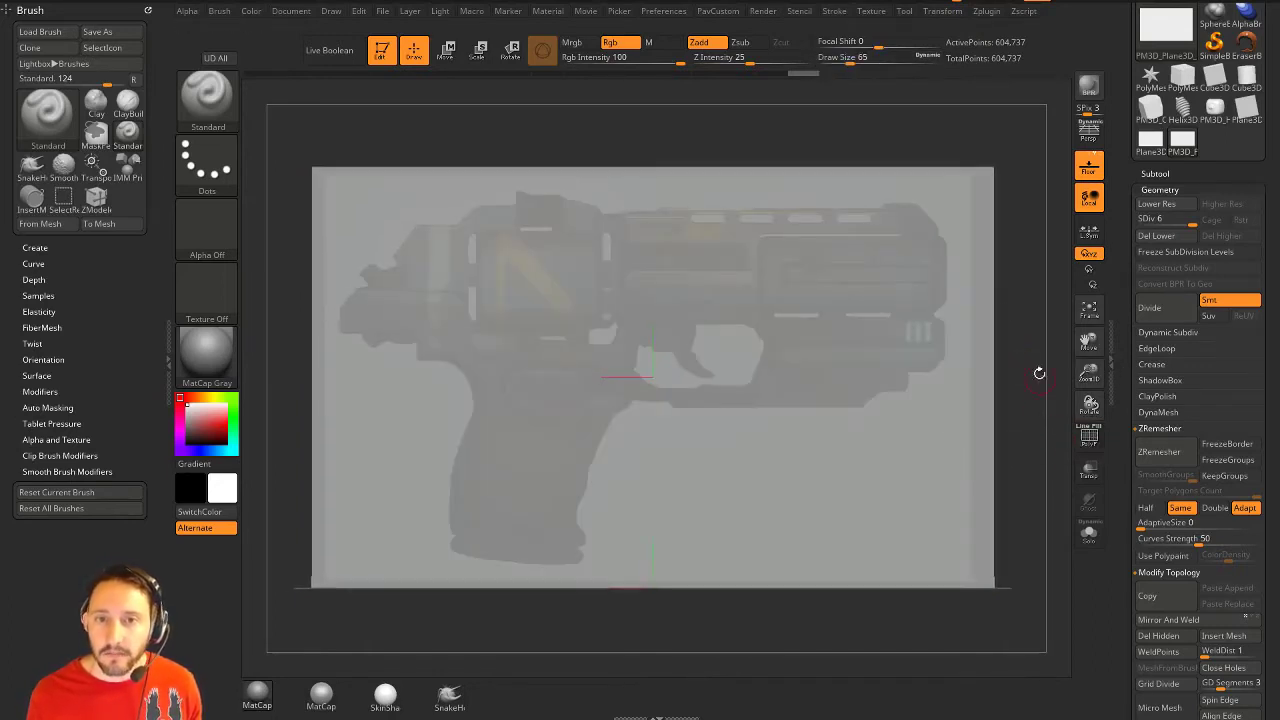
Turn off Zadd and paint the Spotlight pistol colours over the plane's upper area, enlarging the draw size to 311.
left_click(706, 43)
key("s")
left_click_drag(601, 305, 617, 305)
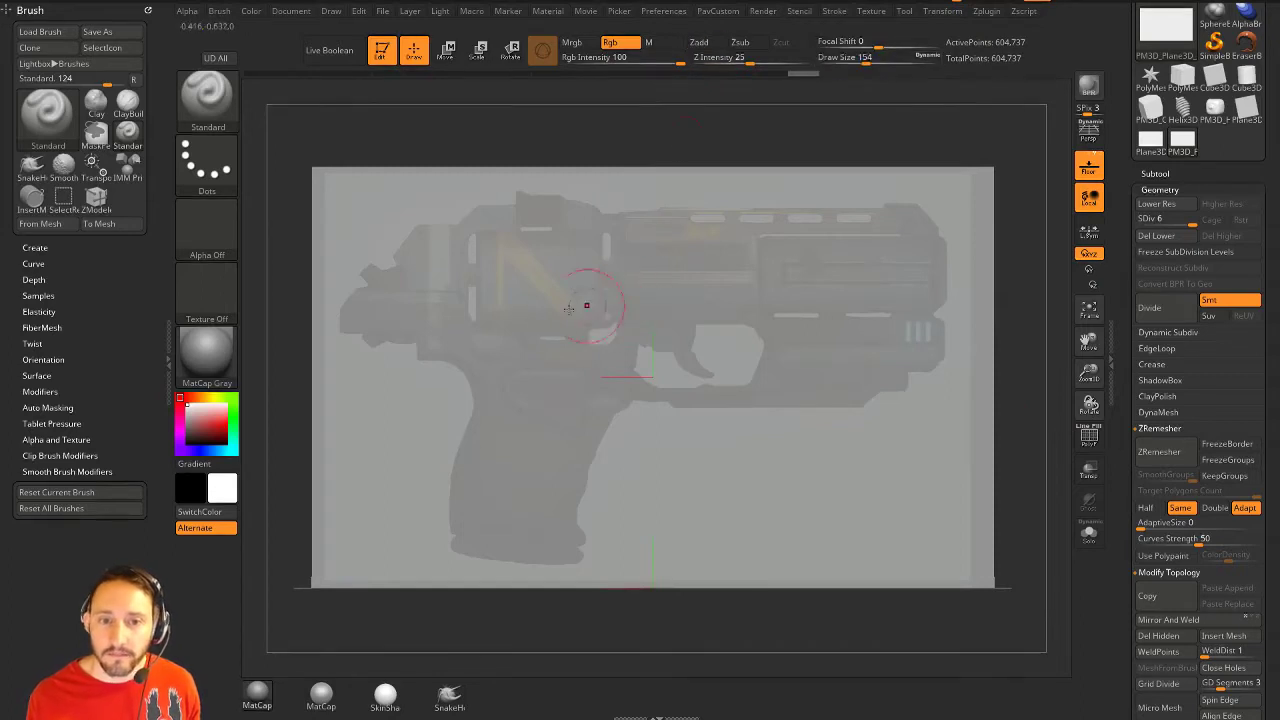
mouse_move(500, 332)
left_mouse_down()
mouse_move(554, 237)
mouse_move(420, 320)
mouse_move(345, 290)
mouse_move(410, 370)
mouse_move(467, 300)
mouse_move(486, 299)
left_mouse_up()
mouse_move(505, 240)
left_mouse_down()
mouse_move(535, 222)
mouse_move(765, 220)
mouse_move(799, 254)
mouse_move(770, 360)
mouse_move(800, 347)
mouse_move(765, 300)
mouse_move(715, 305)
mouse_move(690, 345)
mouse_move(780, 367)
mouse_move(770, 410)
mouse_move(640, 370)
mouse_move(690, 460)
left_mouse_up()
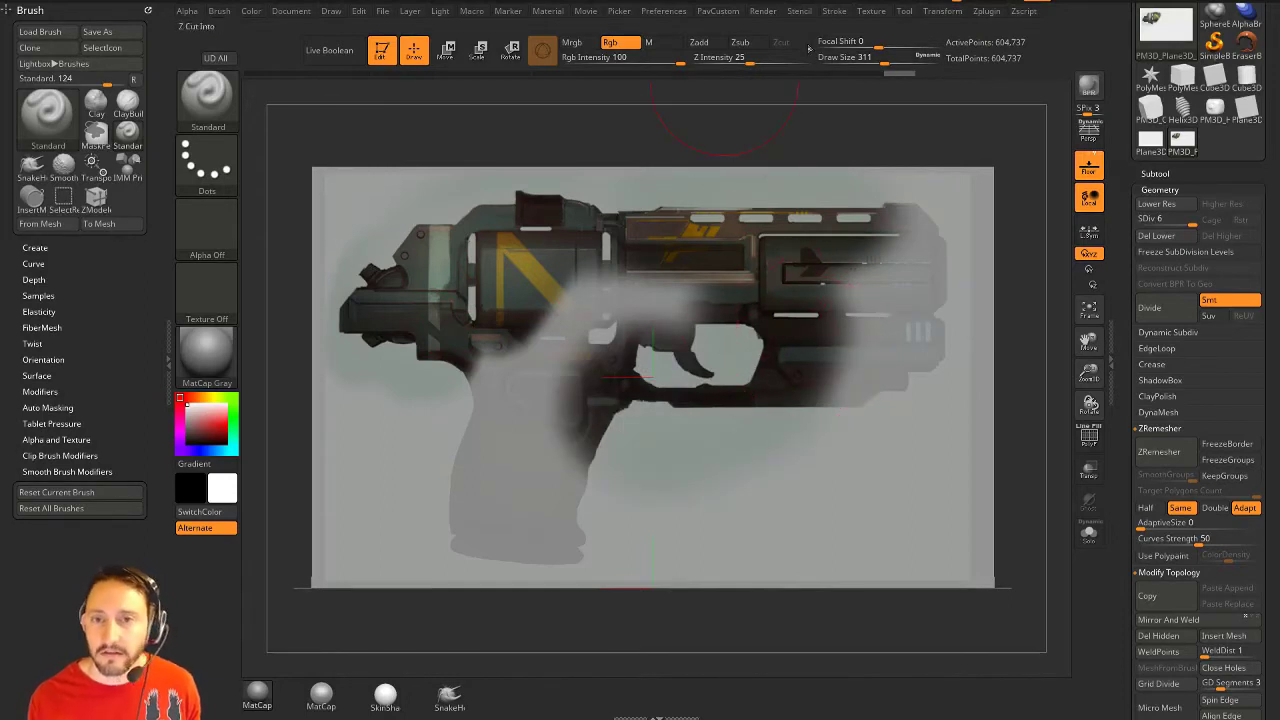
Try LazyMouse paint strokes over the pistol grip at draw size 54, adjust LazyRadius, and undo the strokes.
left_click(834, 11)
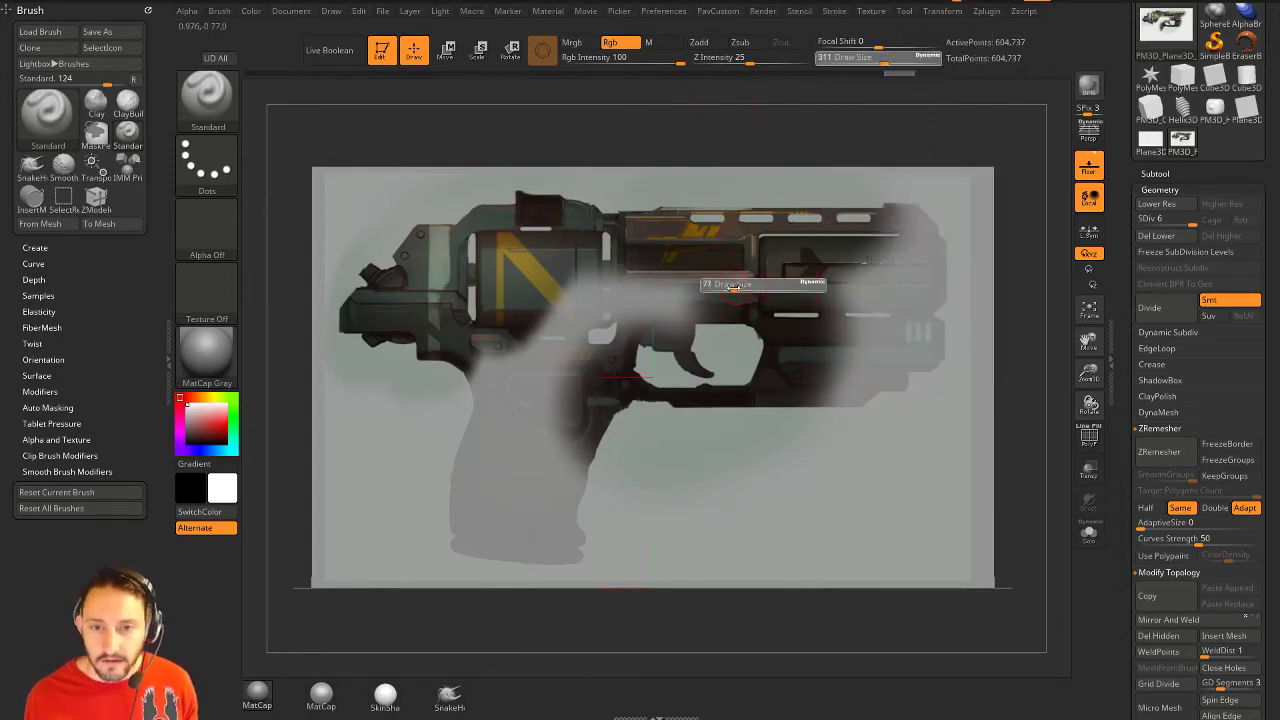
mouse_move(610, 318)
left_mouse_down()
mouse_move(503, 483)
mouse_move(470, 465)
mouse_move(540, 355)
left_mouse_up()
key("ctrl+z")
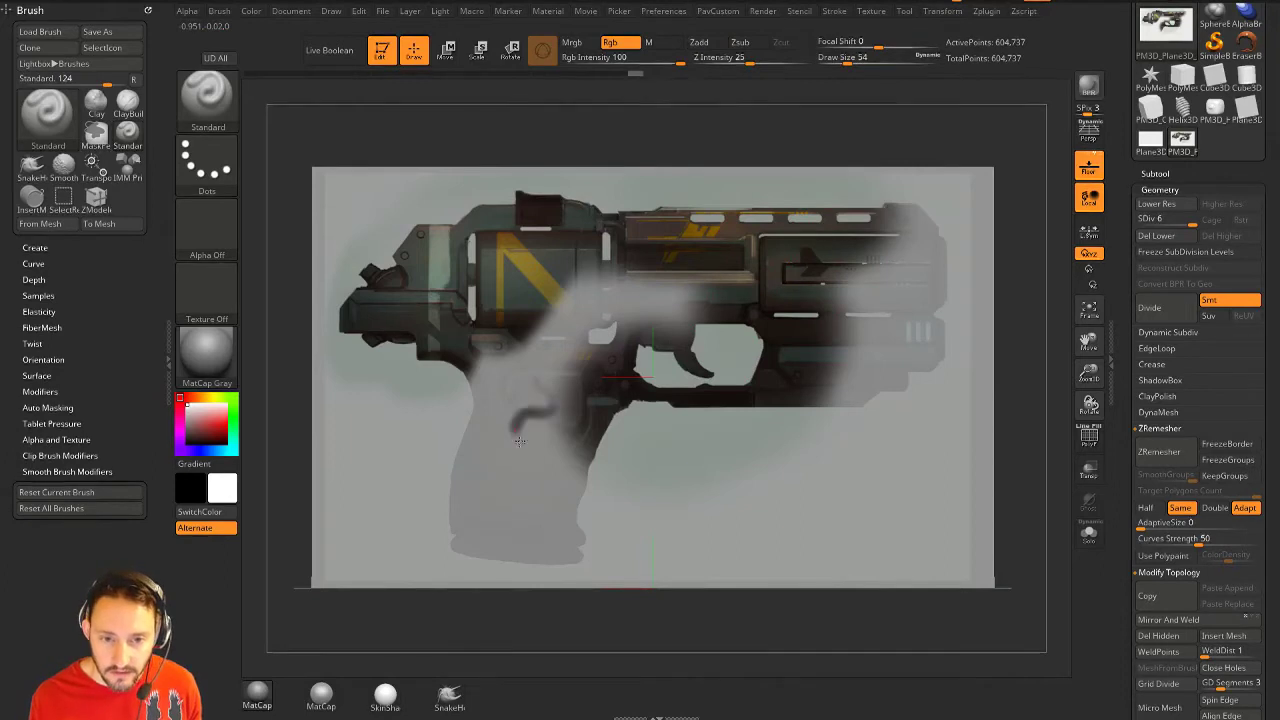
left_click_drag(519, 441, 533, 445)
key("ctrl+z")
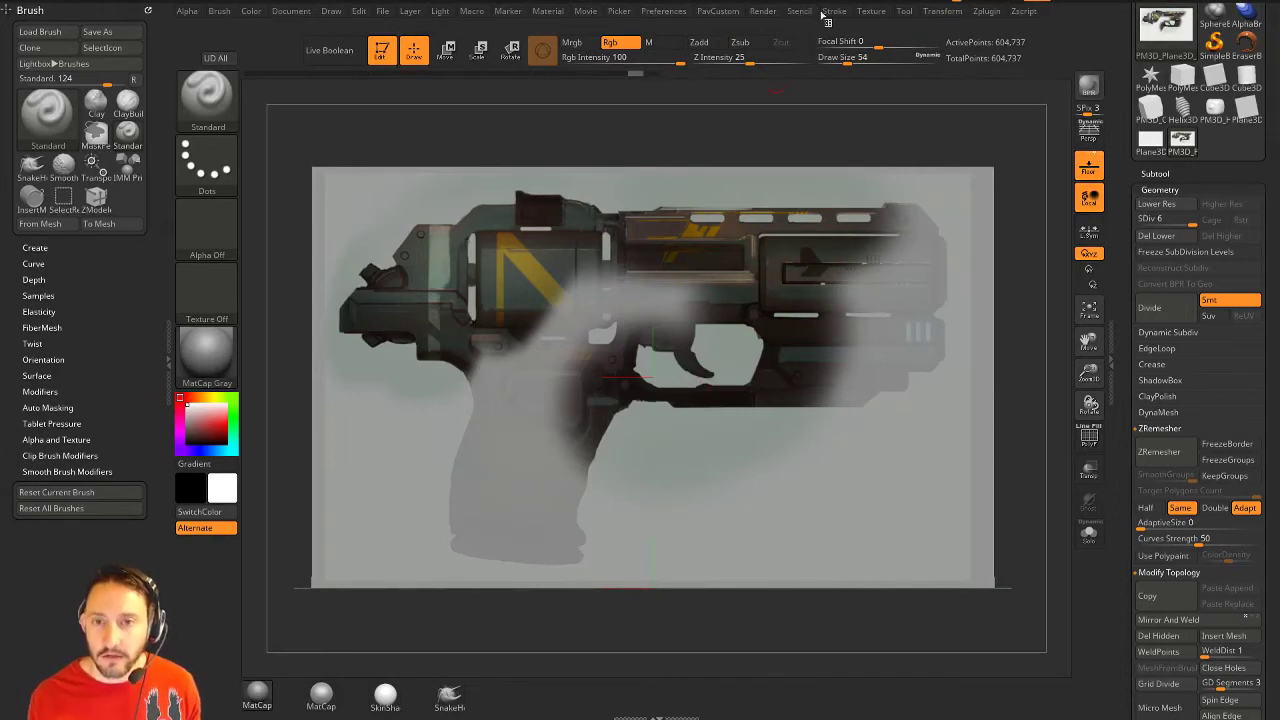
left_click(831, 12)
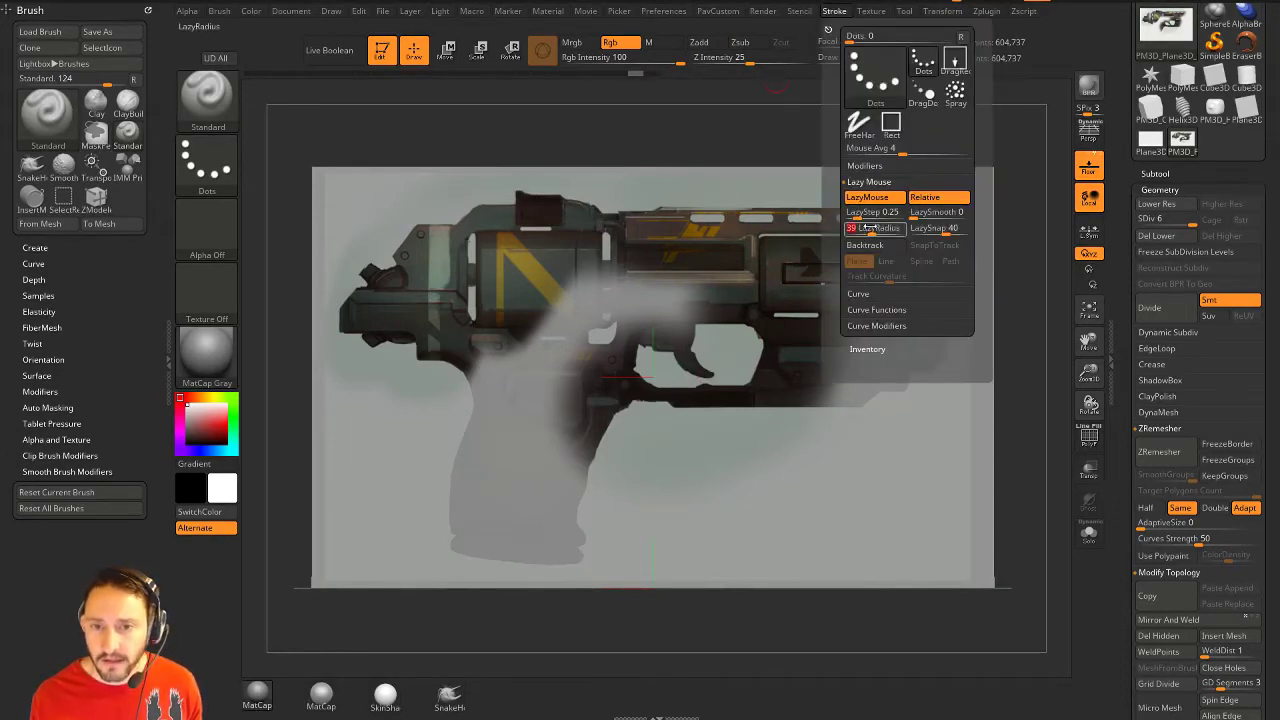
mouse_move(640, 282)
left_mouse_down()
mouse_move(490, 380)
mouse_move(555, 445)
mouse_move(561, 498)
mouse_move(470, 495)
mouse_move(530, 430)
mouse_move(522, 480)
left_mouse_up()
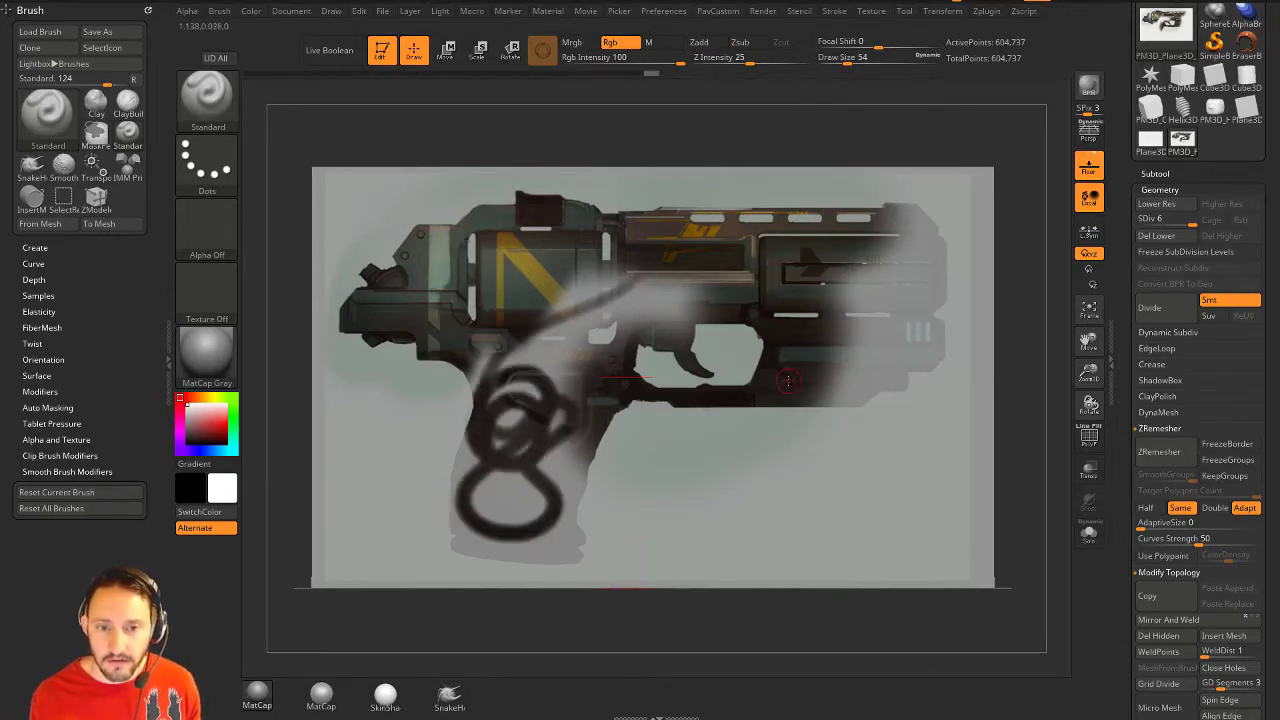
key("ctrl+z")
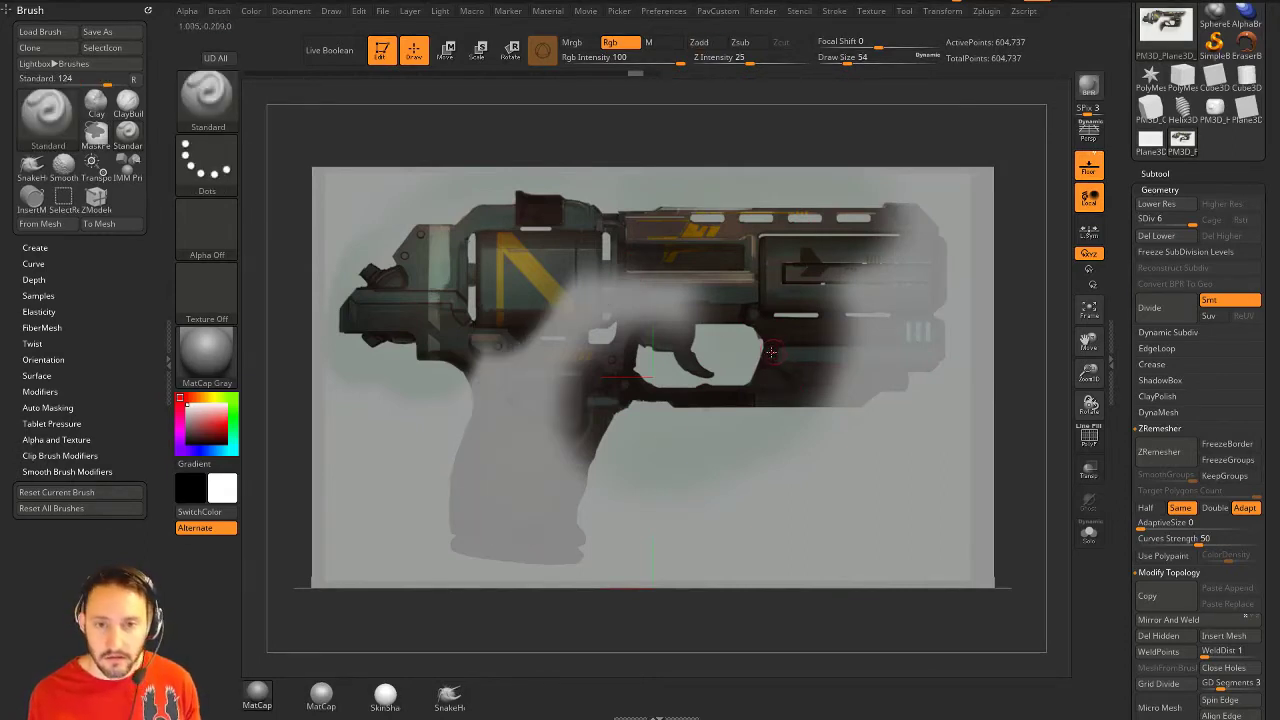
Scribble a few colour strokes over the grip with LazyMouse off, and turn LazyMouse back on.
left_click_drag(585, 303, 538, 348)
mouse_move(538, 348)
left_mouse_down()
mouse_move(606, 304)
mouse_move(594, 334)
left_mouse_up()
mouse_move(507, 415)
left_mouse_down()
mouse_move(485, 424)
mouse_move(588, 400)
left_mouse_up()
left_click(838, 13)
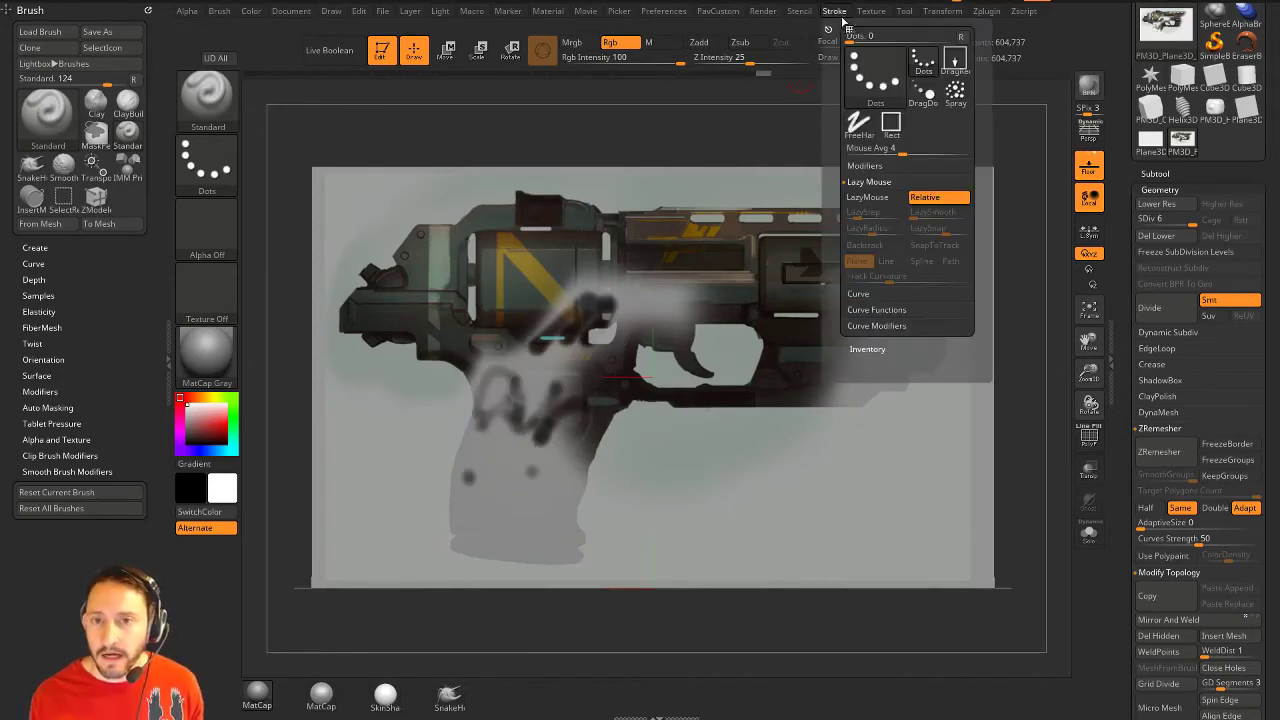
left_click(862, 198)
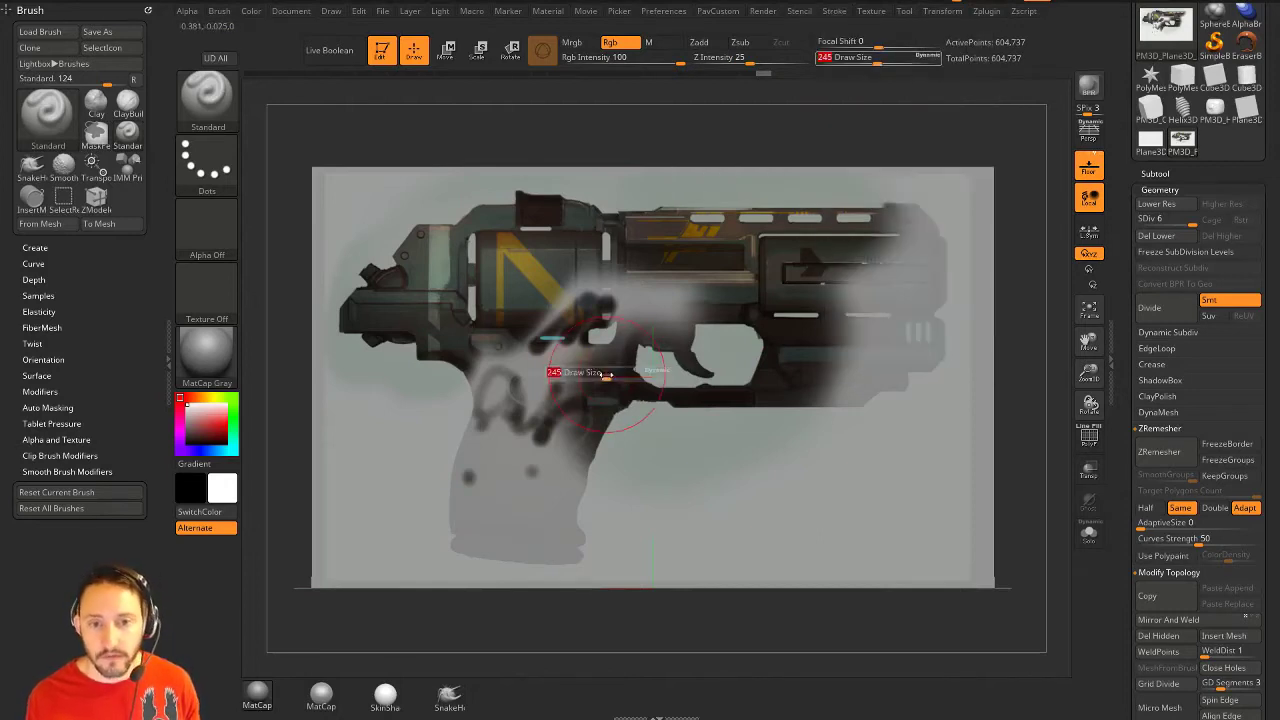
Paint the rest of the pistol image onto the plane with draw sizes up to 338, and turn off Spotlight.
mouse_move(591, 341)
left_mouse_down()
mouse_move(580, 325)
mouse_move(590, 302)
mouse_move(610, 346)
mouse_move(836, 376)
mouse_move(930, 440)
mouse_move(510, 530)
mouse_move(386, 259)
left_mouse_up()
left_click(888, 59)
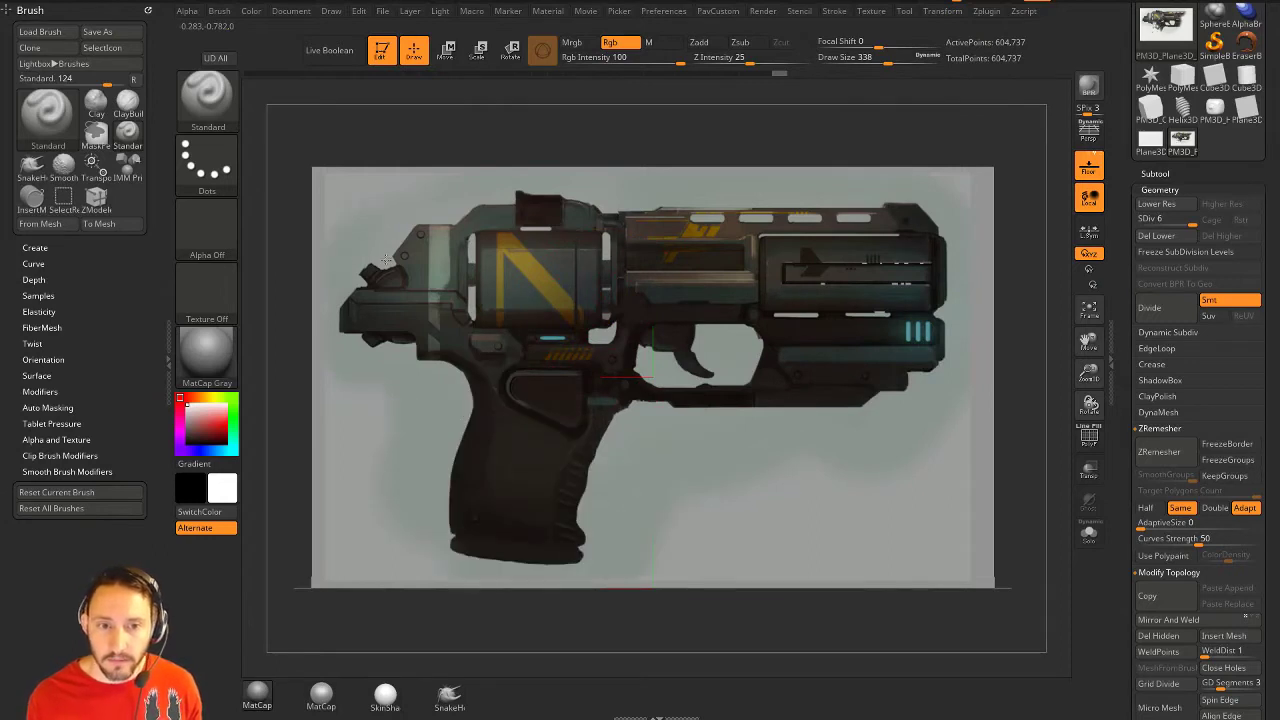
mouse_move(819, 252)
left_mouse_down()
mouse_move(895, 432)
mouse_move(926, 423)
left_mouse_up()
key("shift+z")
Set the draw size to 97 and rotate the painted plane about its vertical axis with the gizmo.
key("s")
mouse_move(1042, 424)
left_mouse_down()
mouse_move(984, 436)
mouse_move(960, 391)
mouse_move(974, 386)
mouse_move(979, 401)
mouse_move(971, 373)
mouse_move(966, 393)
mouse_move(922, 398)
left_mouse_up()
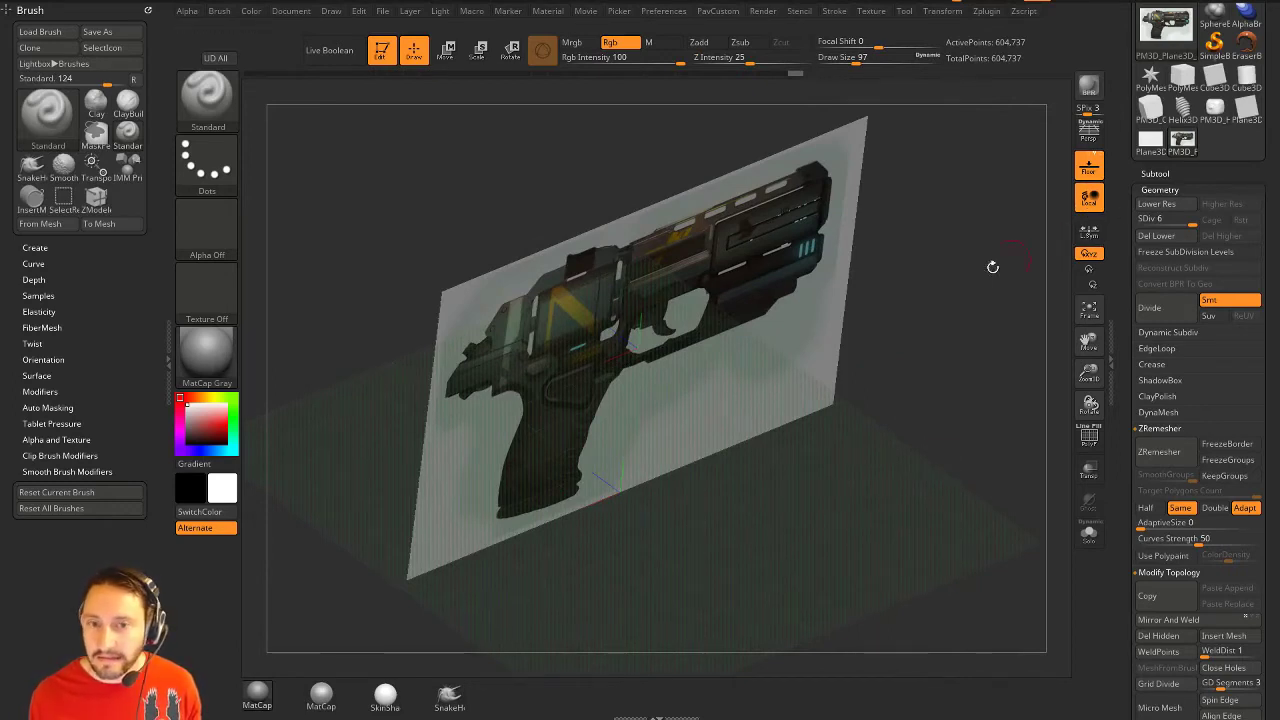
key("w")
left_click_drag(936, 301, 858, 358)
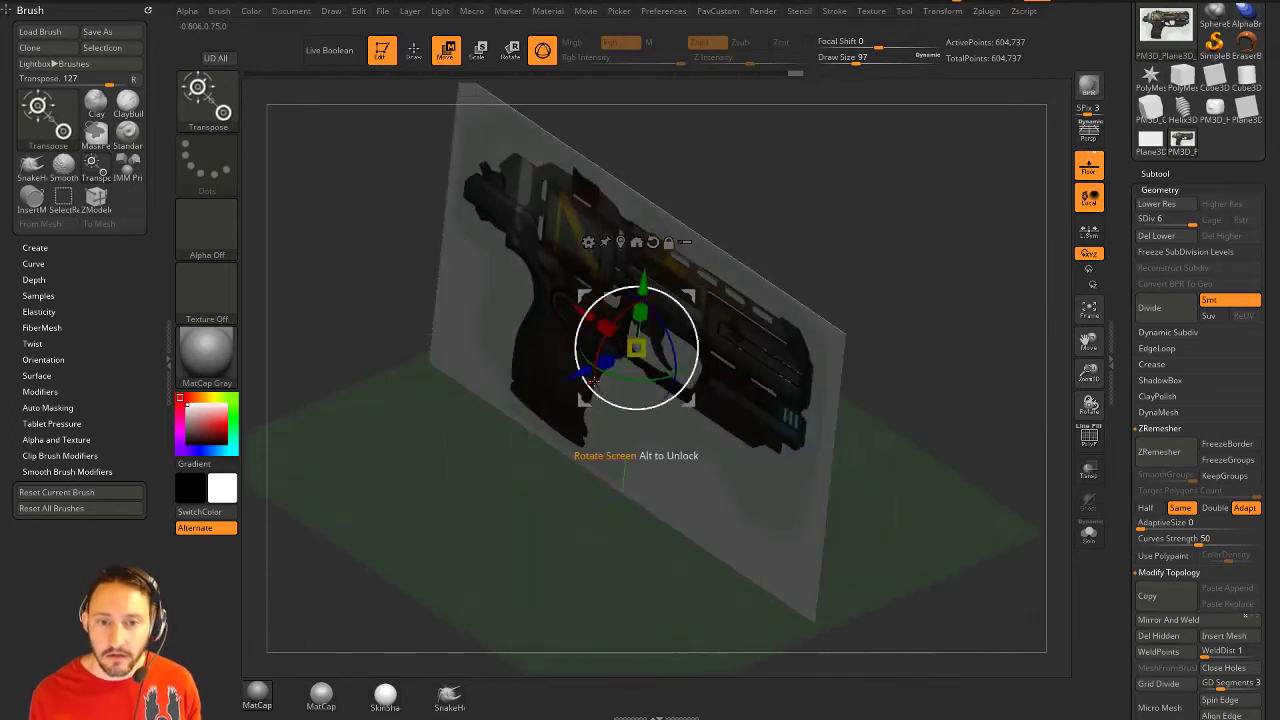
left_click_drag(592, 381, 542, 385)
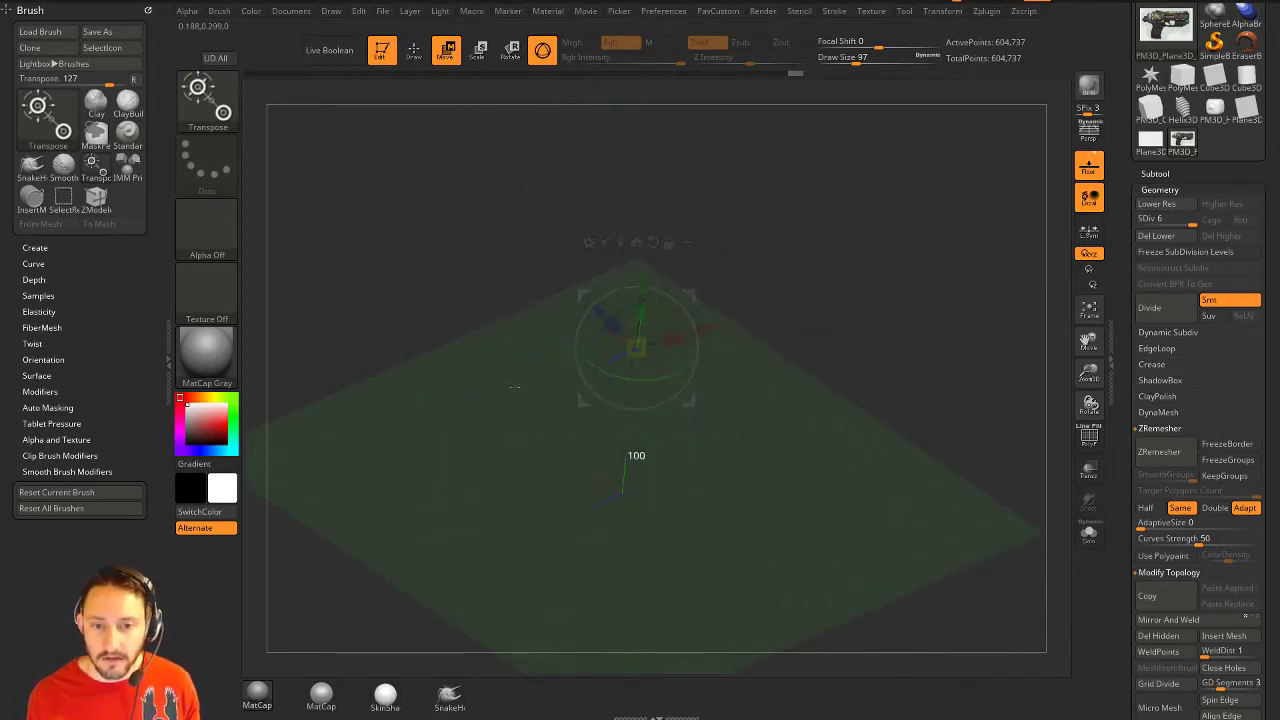
left_click_drag(524, 399, 524, 399)
left_click_drag(822, 424, 940, 446)
Try turning the plane with the Deformation Rotate slider on a changed axis, undo it, and return to Draw mode.
left_click_drag(1127, 432, 1129, 305)
scroll(1130, 300, "down", 3)
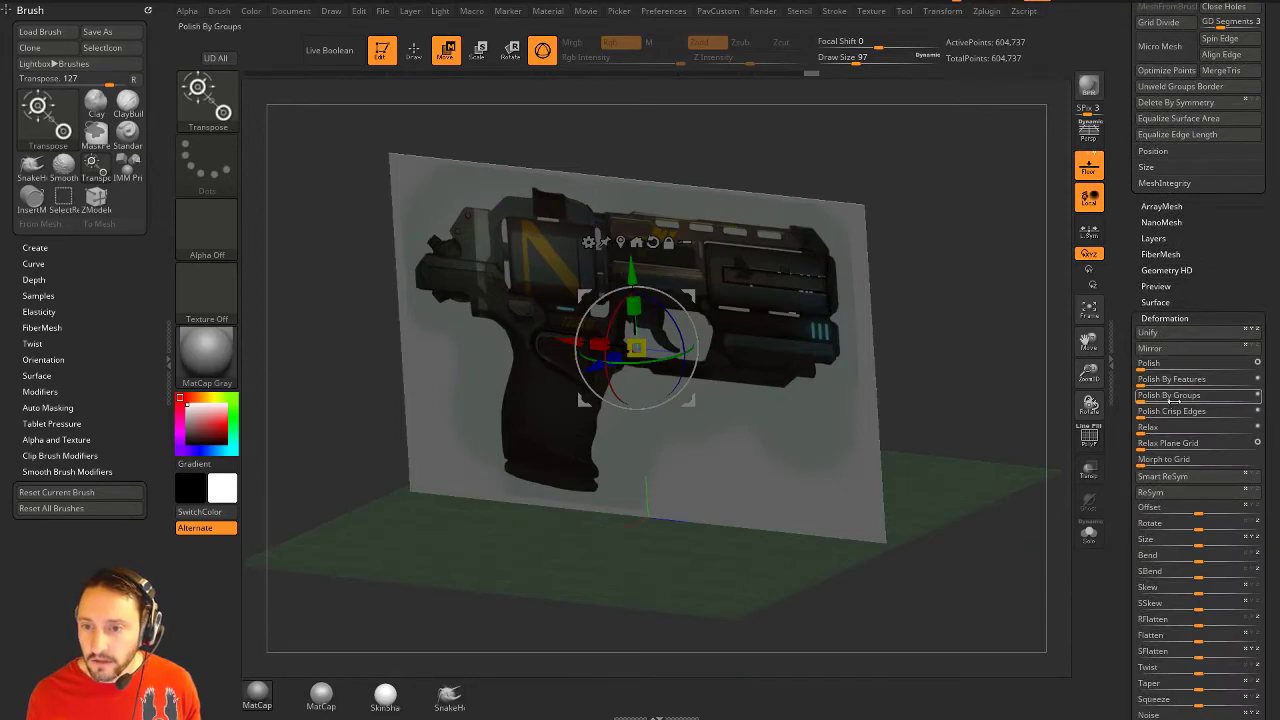
scroll(1203, 455, "down", 2)
left_click_drag(1203, 457, 1209, 460)
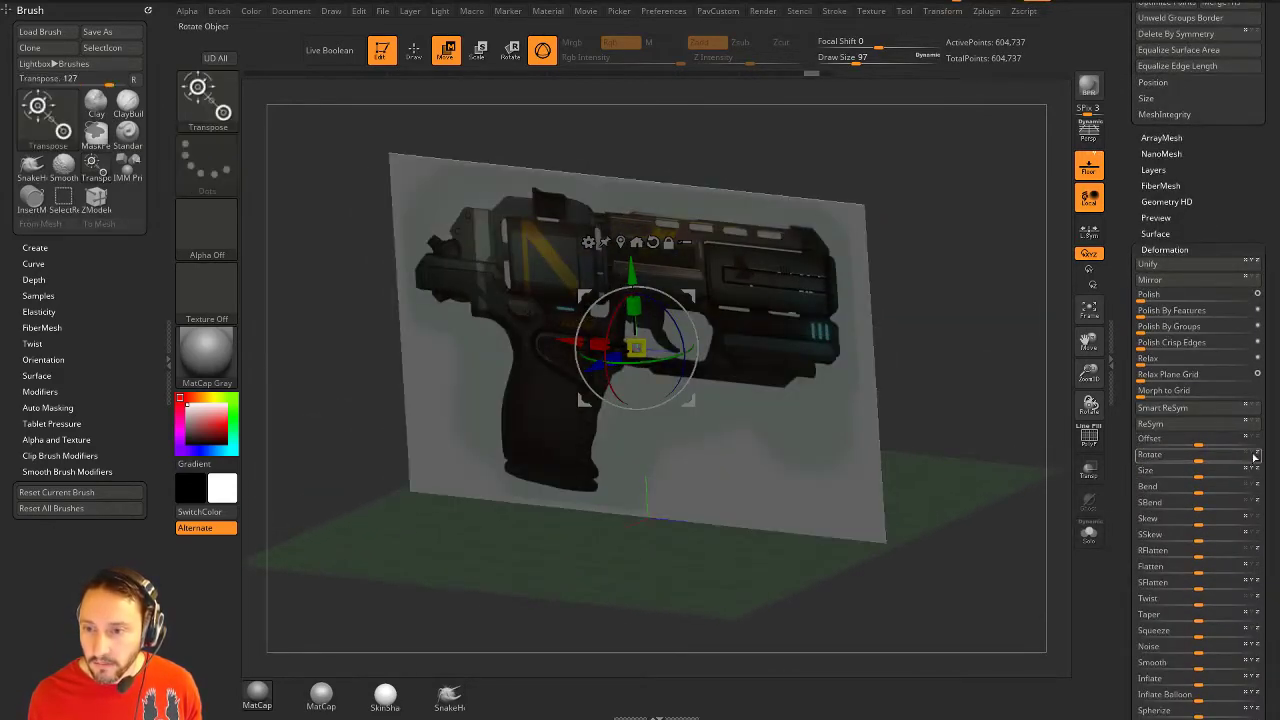
left_click(1251, 454)
left_click(1258, 454)
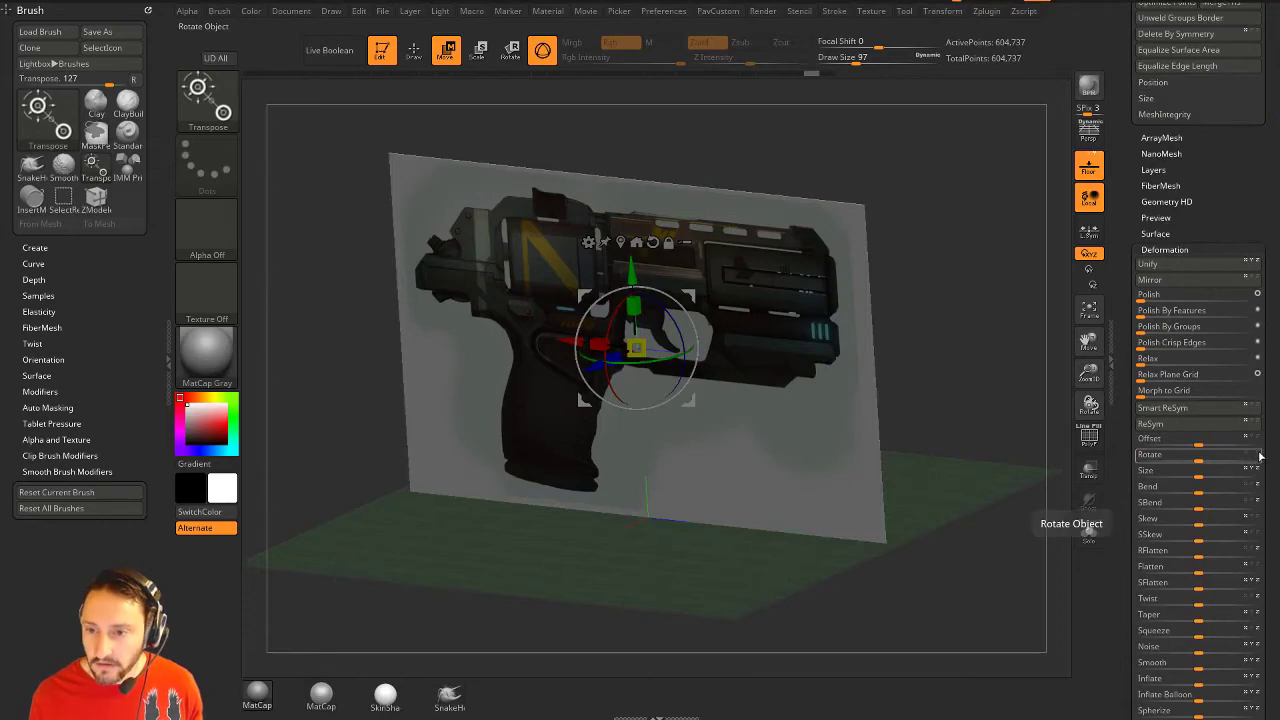
left_click_drag(1199, 457, 1211, 459)
key("ctrl+z")
key("q")
Hide the floor grid and set the draw size to 59 with the painted plane facing front.
mouse_move(1019, 377)
left_mouse_down()
mouse_move(1023, 337)
mouse_move(965, 400)
mouse_move(1006, 412)
mouse_move(1004, 366)
mouse_move(847, 462)
left_mouse_up()
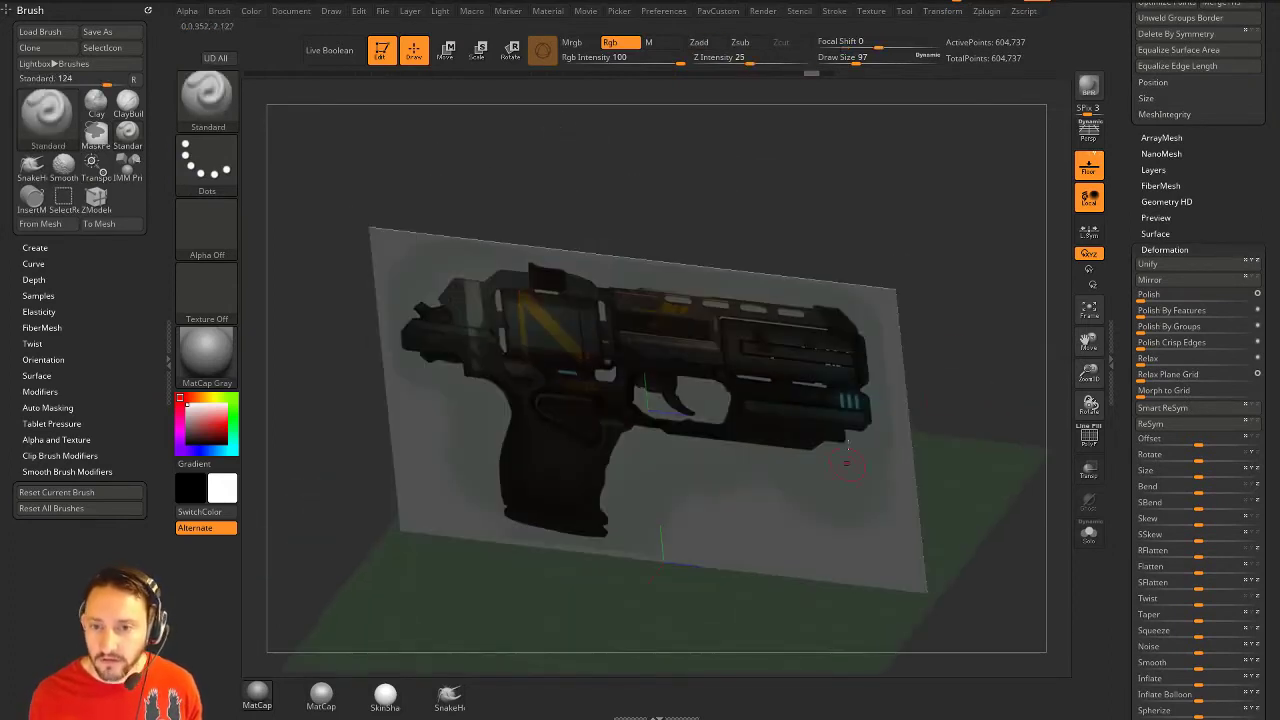
left_click(1089, 168)
mouse_move(1020, 310)
left_mouse_down()
mouse_move(997, 352)
mouse_move(945, 395)
mouse_move(994, 333)
mouse_move(985, 363)
mouse_move(973, 352)
left_mouse_up()
key("s")
left_click(991, 336)
key("s")
left_click(978, 367)
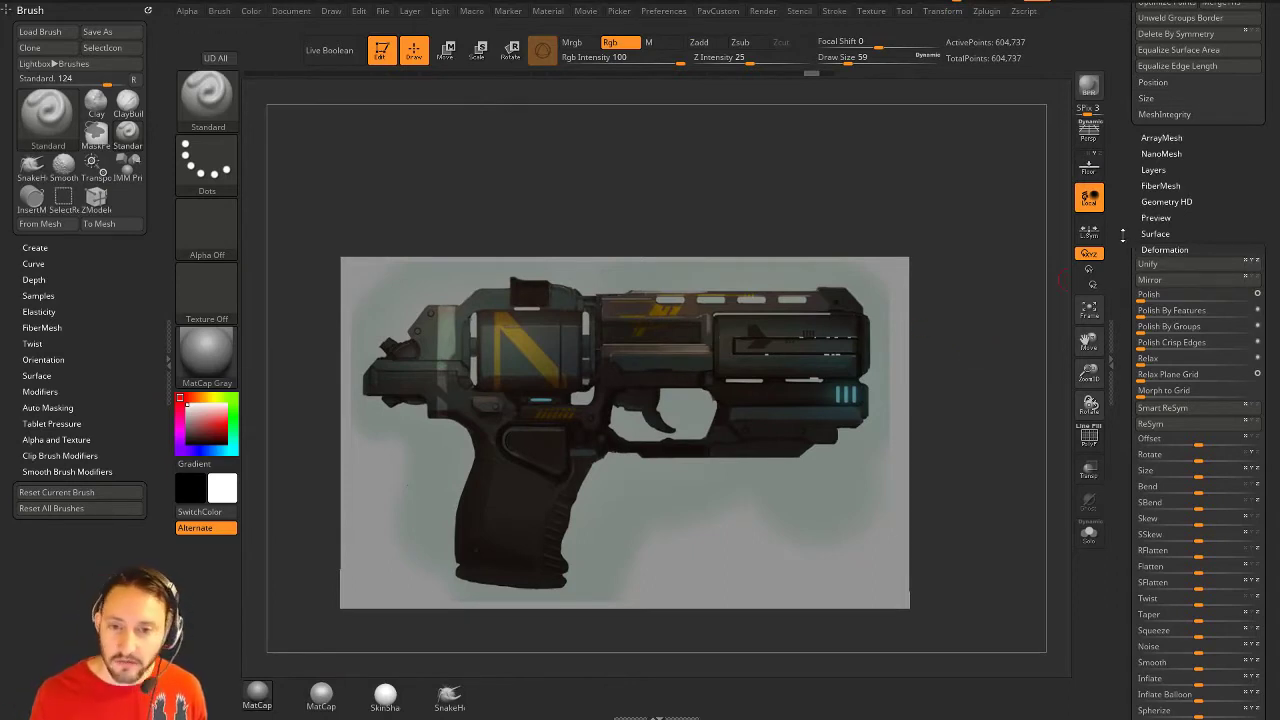
Mask the plane from its painted pistol colours with Mask By Intensity, collapsing the unneeded Deformation and Geometry settings.
left_click(1143, 250)
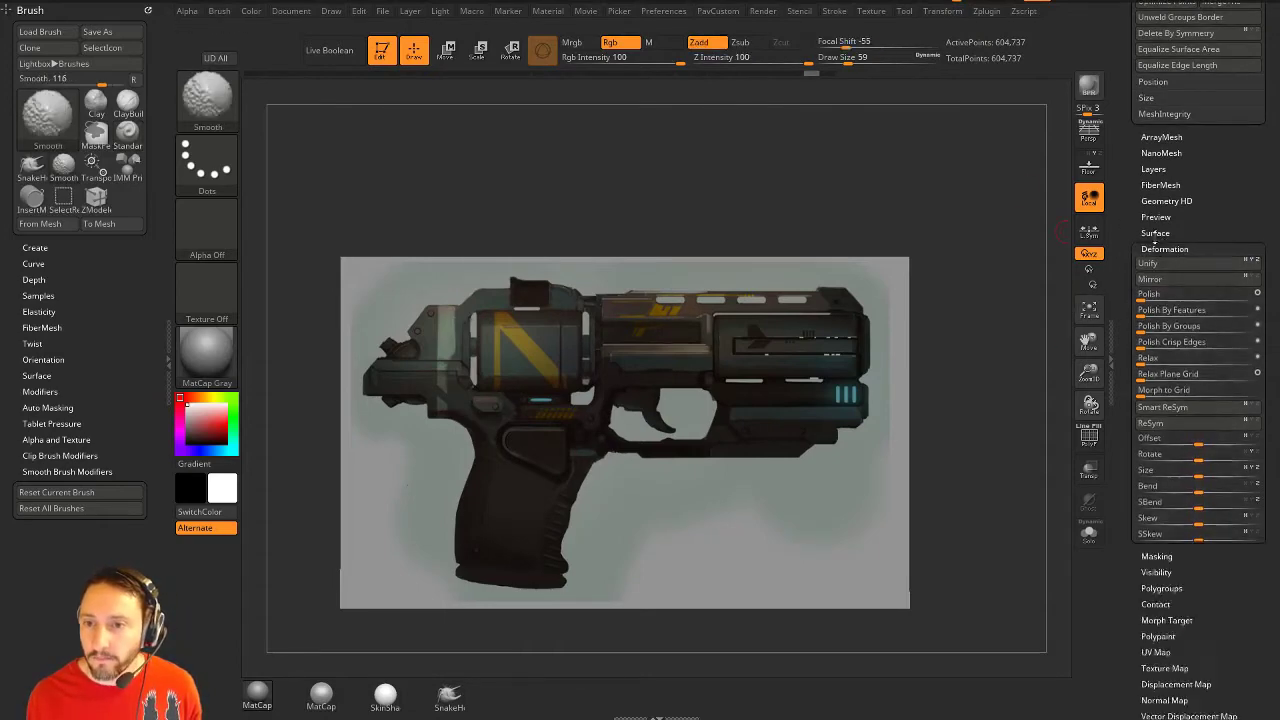
scroll(1114, 393, "up", 15)
scroll(1114, 393, "down", 1)
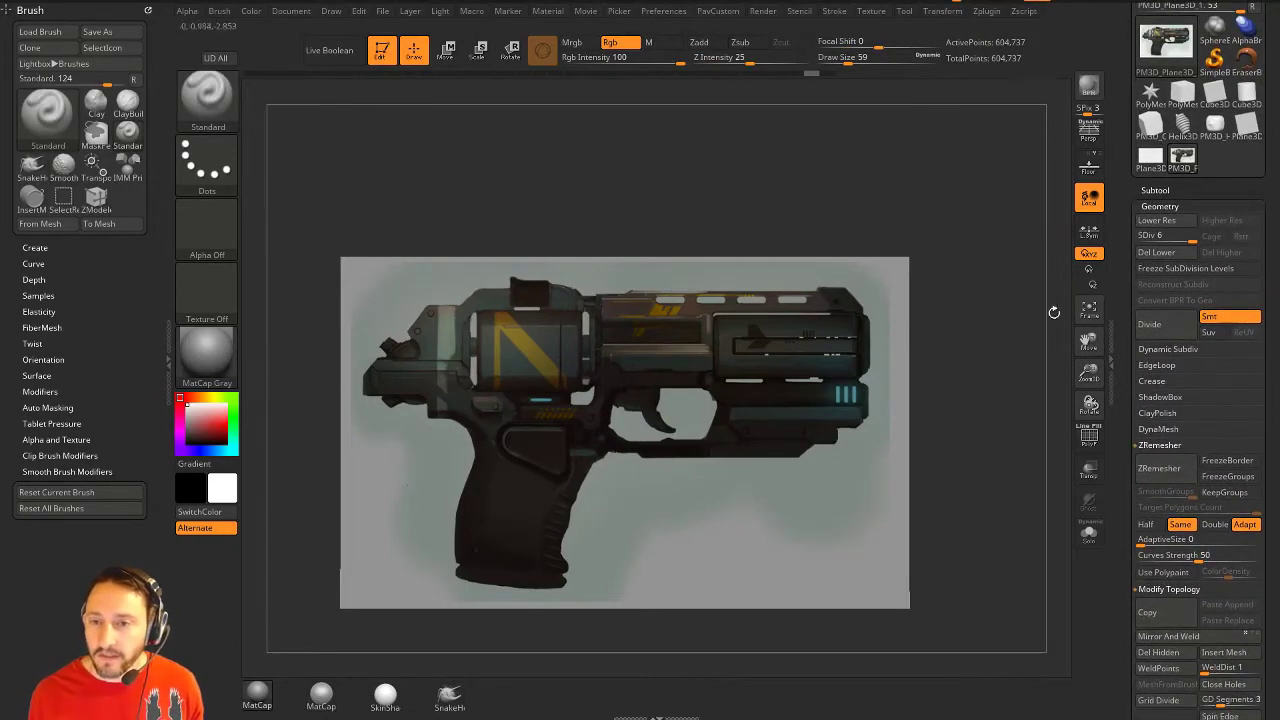
left_click(1162, 207, "shift")
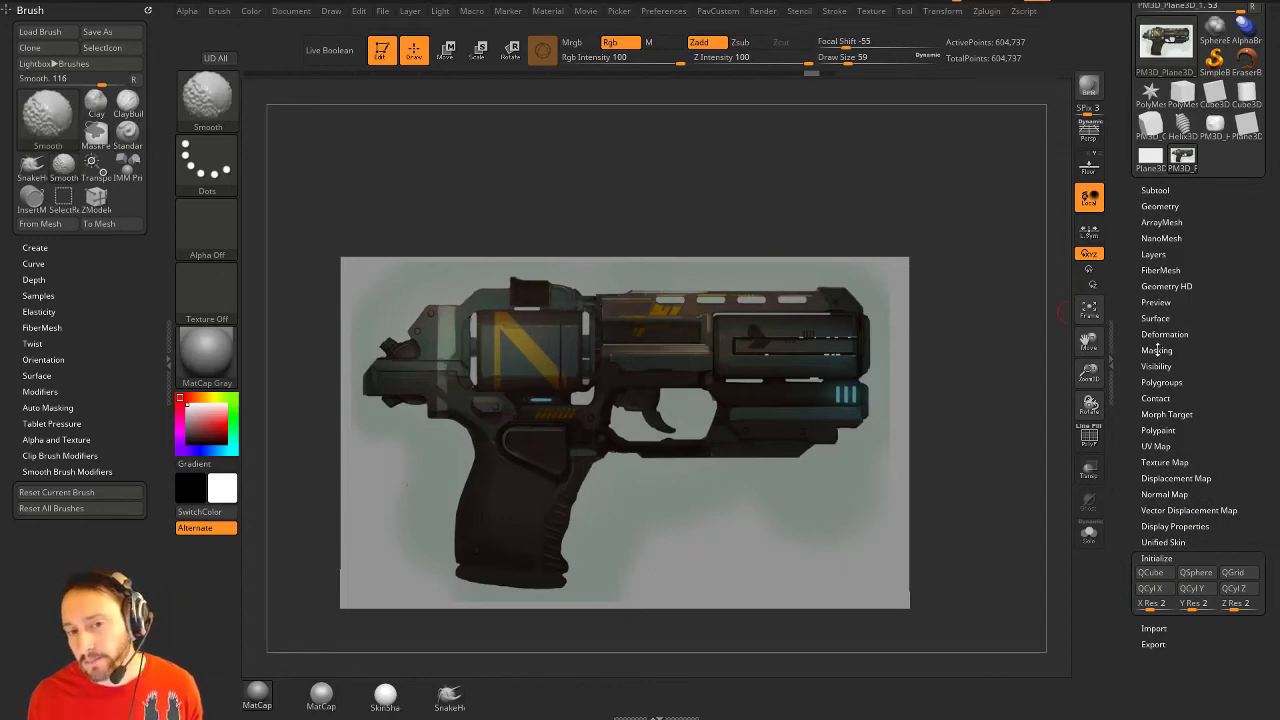
left_click(1157, 349)
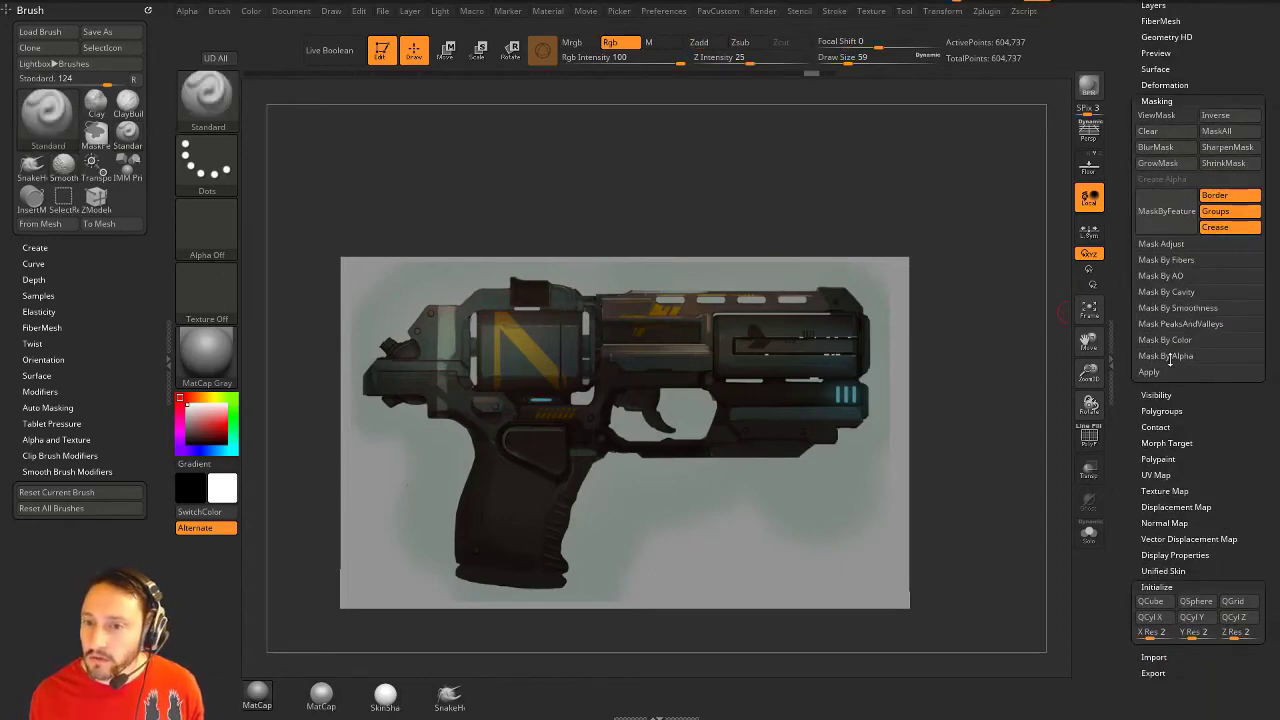
left_click(1170, 342)
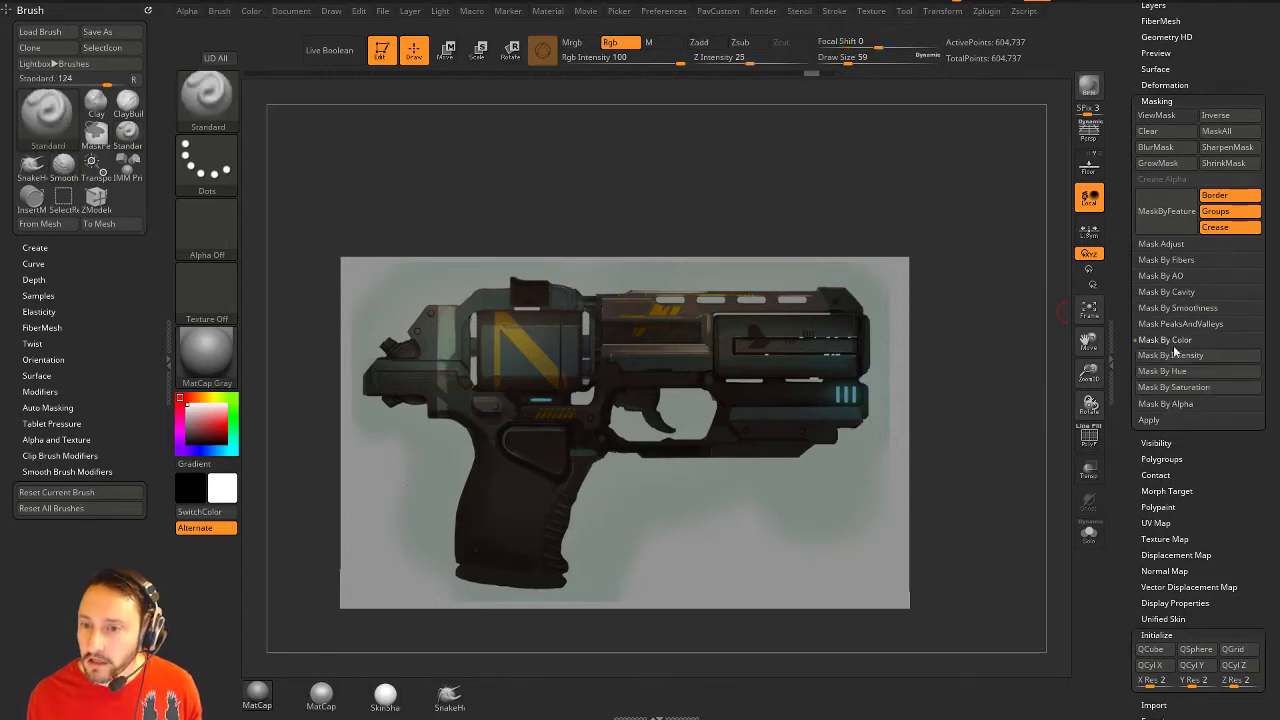
left_click(1186, 372)
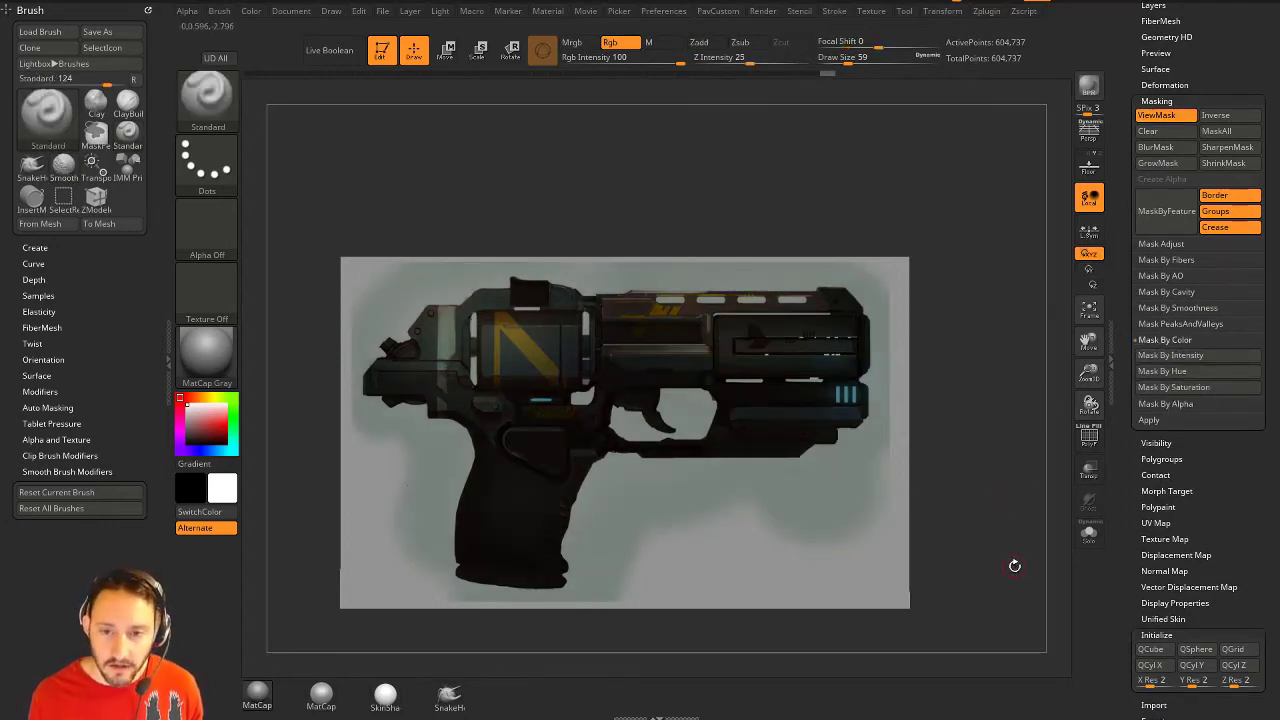
Turn off the polypaint display of the PM3D_Plane3D_1 subtool.
left_click_drag(1133, 327, 1133, 485)
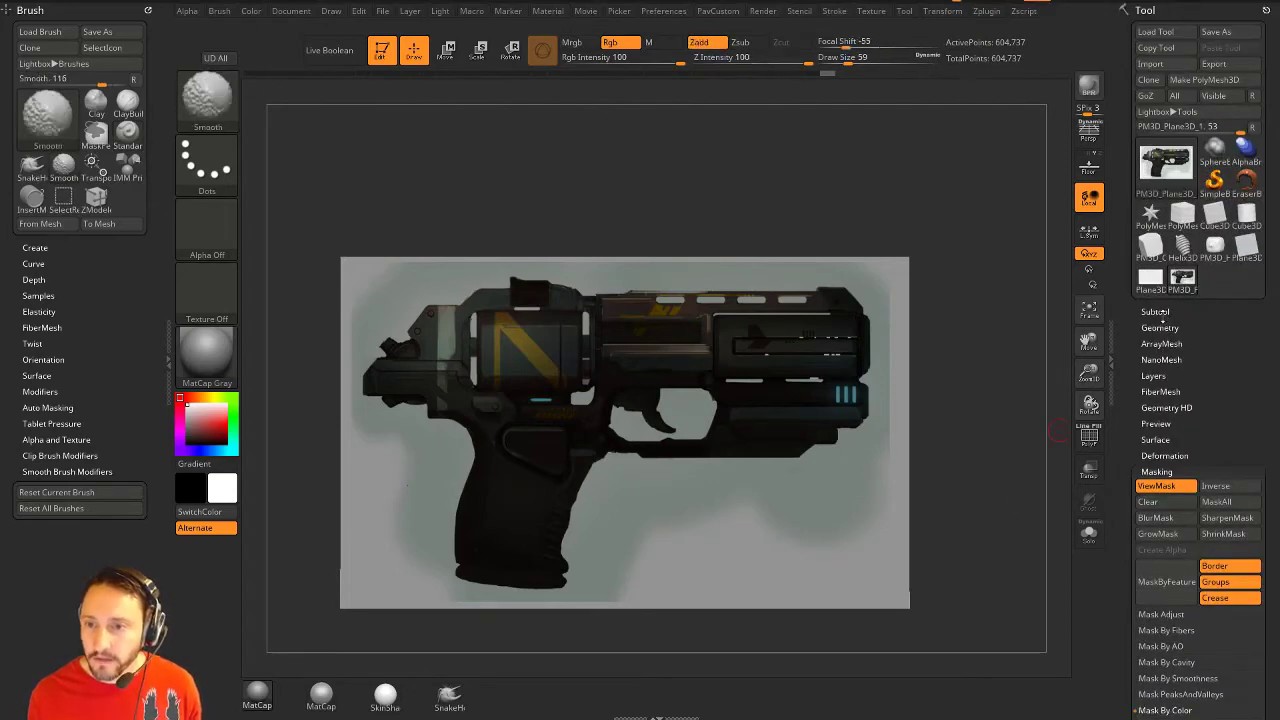
left_click(1155, 311)
left_click(1240, 328)
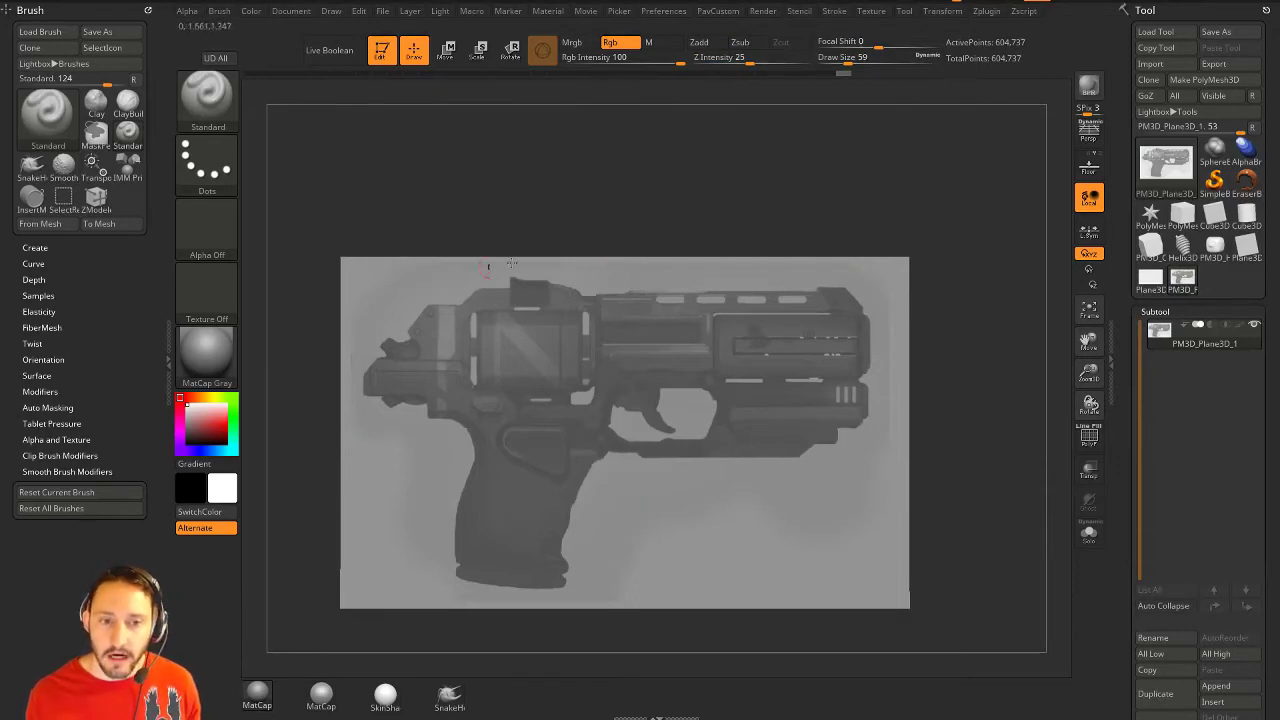
Set the Standard brush to draw size 234 and make it sculpt with Zadd only, with Rgb painting off.
key("s")
left_click_drag(968, 344, 994, 342)
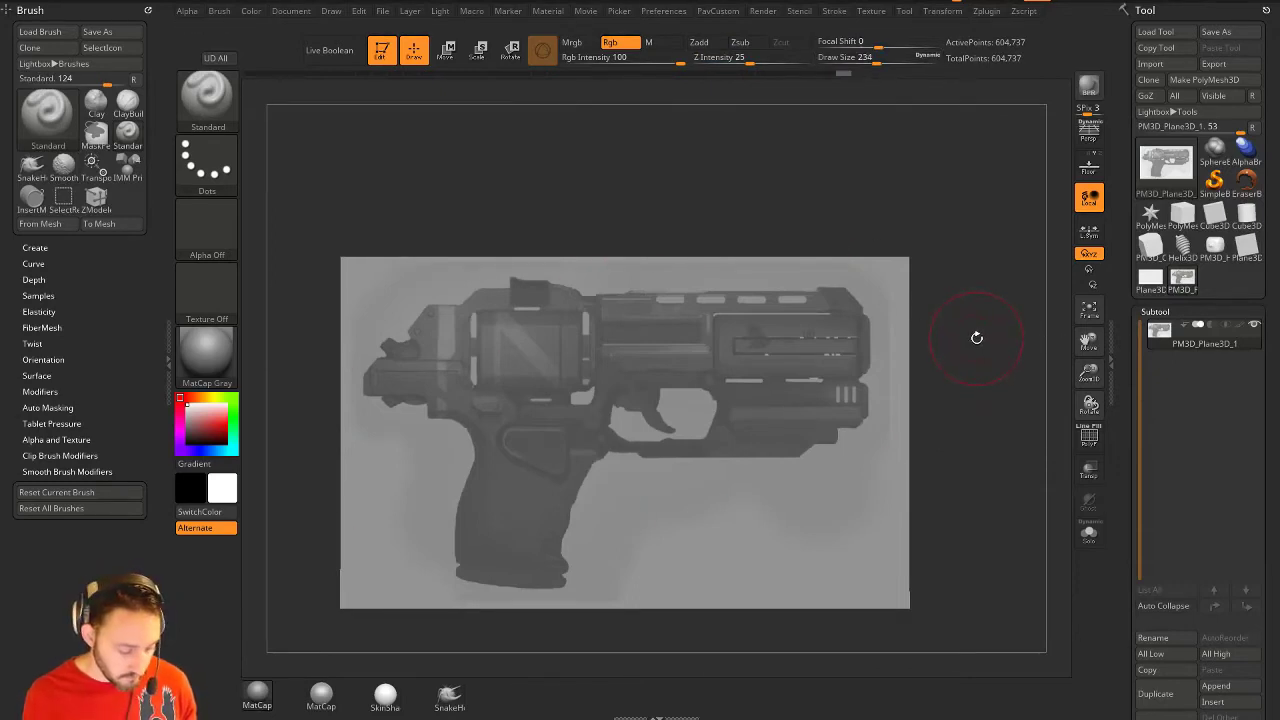
left_click(699, 42)
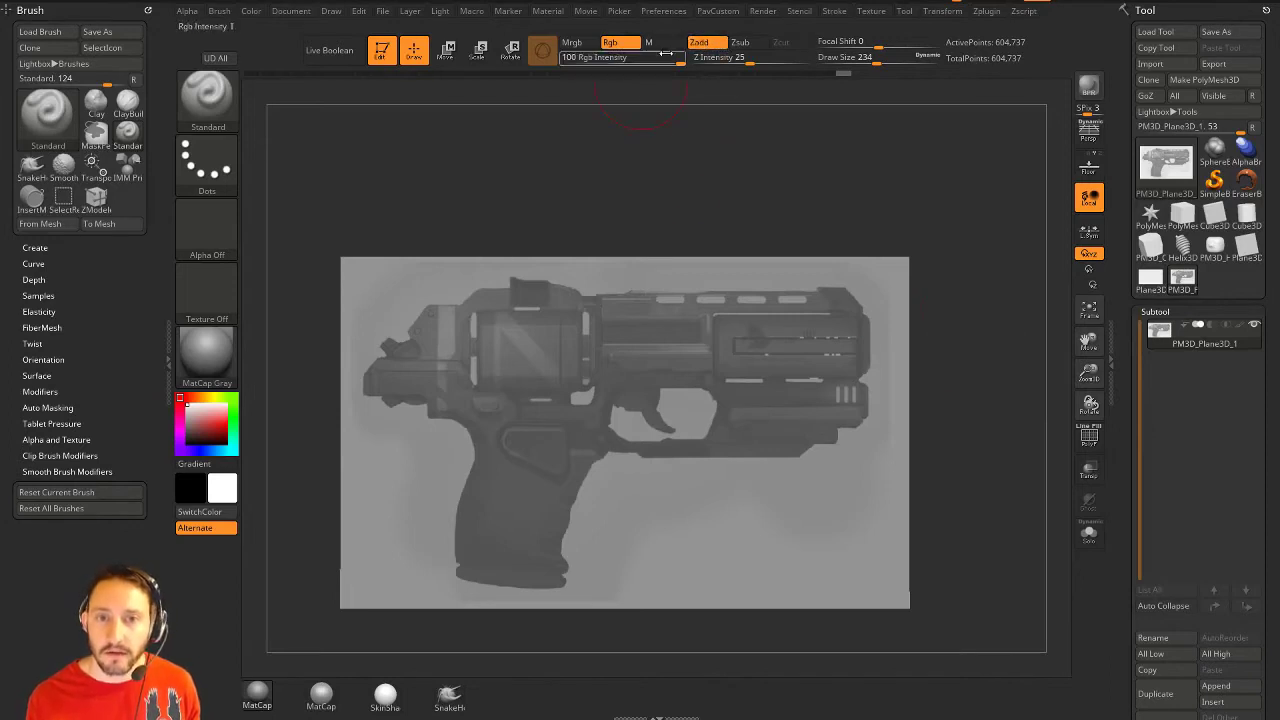
left_click(610, 42)
Try sculpting the unmasked areas around the pistol with large Standard brush strokes, and undo the sculpted relief.
mouse_move(700, 512)
left_mouse_down()
mouse_move(712, 382)
mouse_move(505, 365)
mouse_move(759, 375)
mouse_move(860, 355)
mouse_move(560, 295)
left_mouse_up()
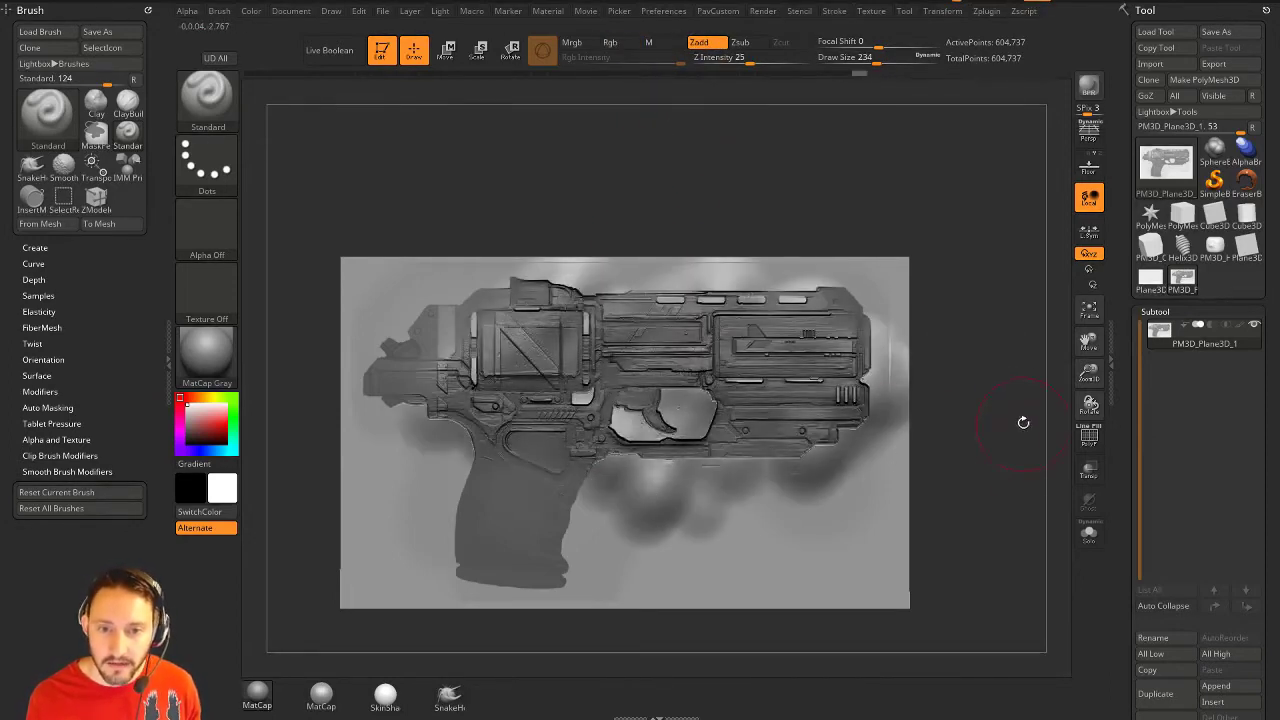
key("ctrl+z")
key("3")
left_click_drag(1004, 236, 1028, 237)
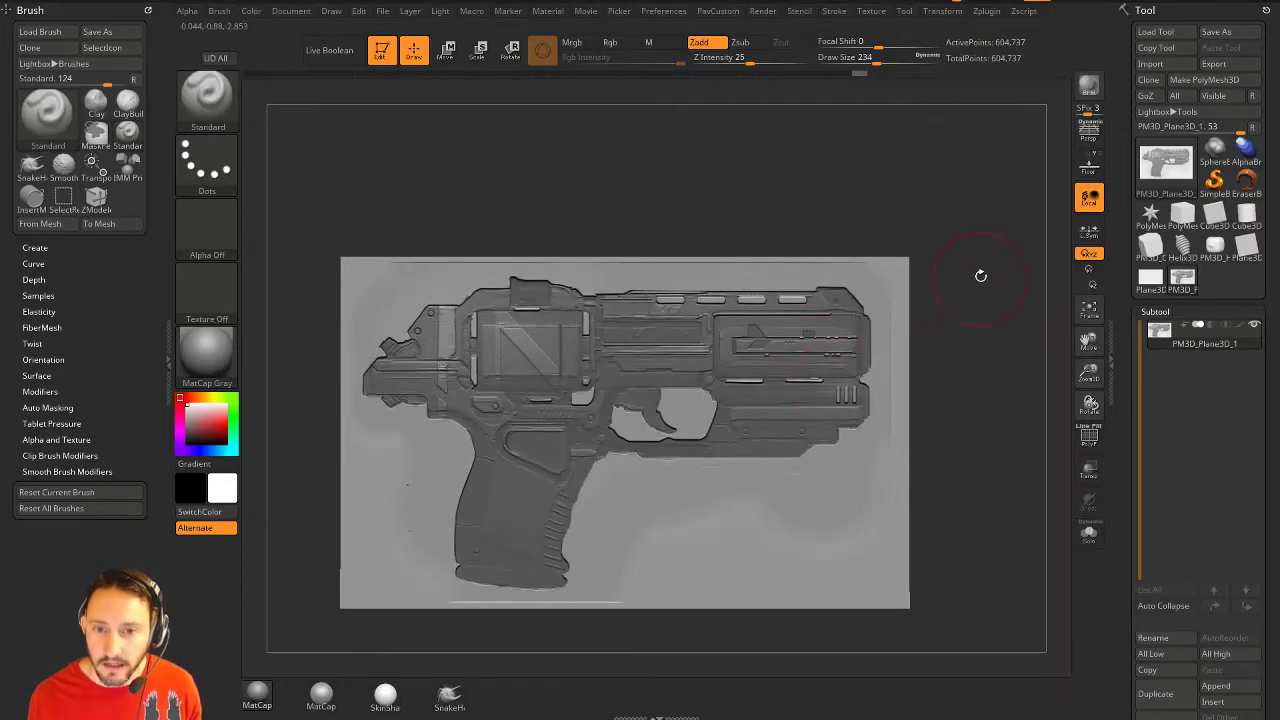
key("ctrl+z")
mouse_move(1021, 359)
left_mouse_down()
mouse_move(783, 394)
mouse_move(1021, 359)
left_mouse_up()
key("ctrl+shift+z")
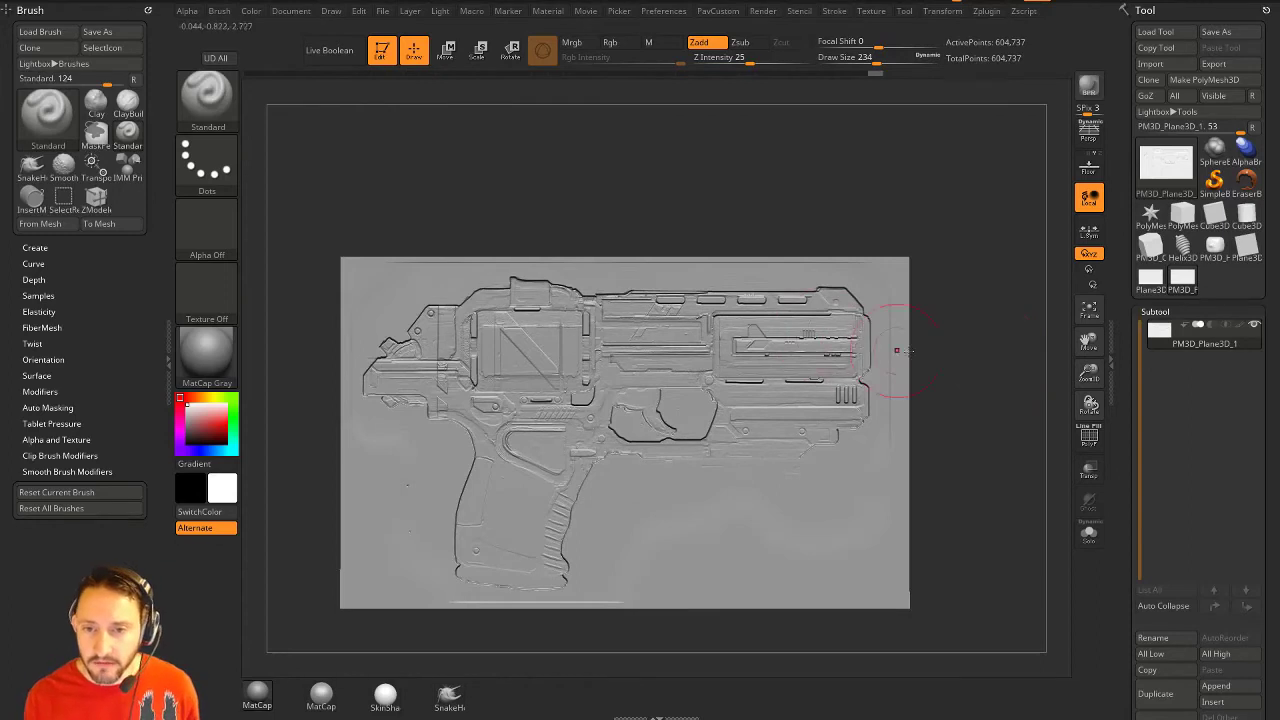
key("ctrl+z")
Reduce the brush draw size in stages to 25.
key("s")
left_click_drag(975, 391, 962, 391)
left_click(996, 385, "ctrl")
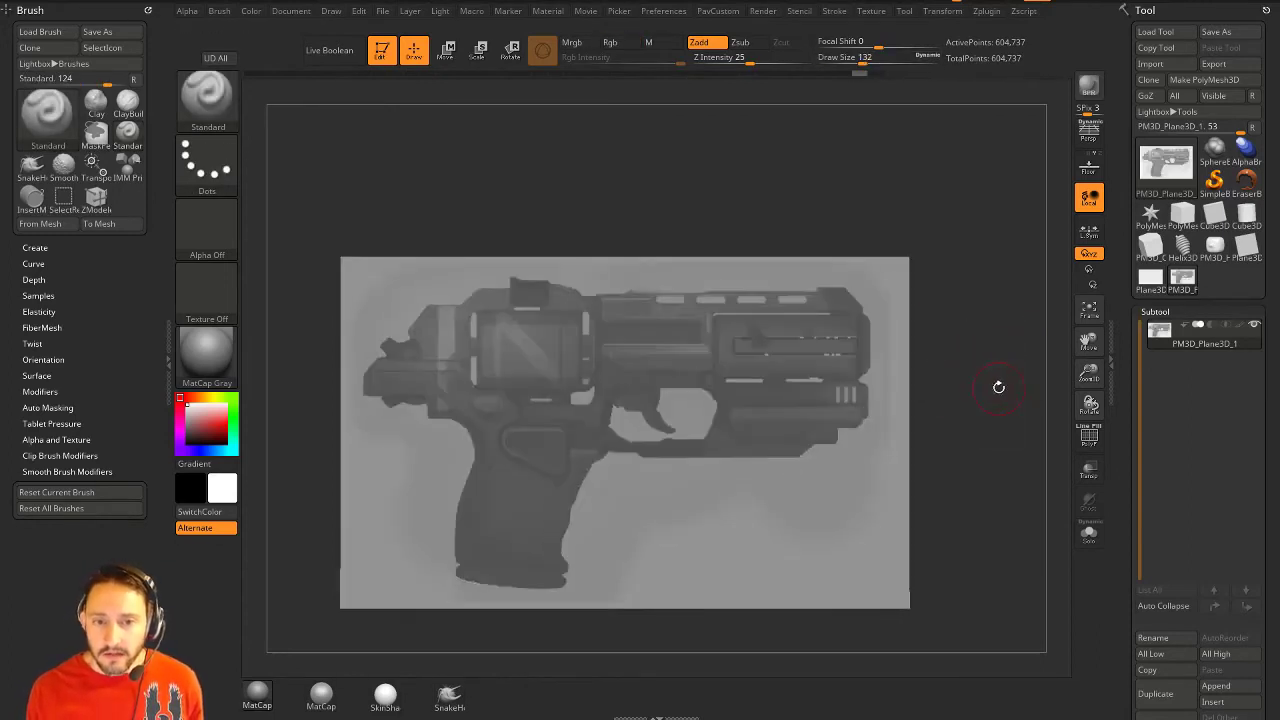
key("s")
left_click_drag(1020, 442, 1003, 442)
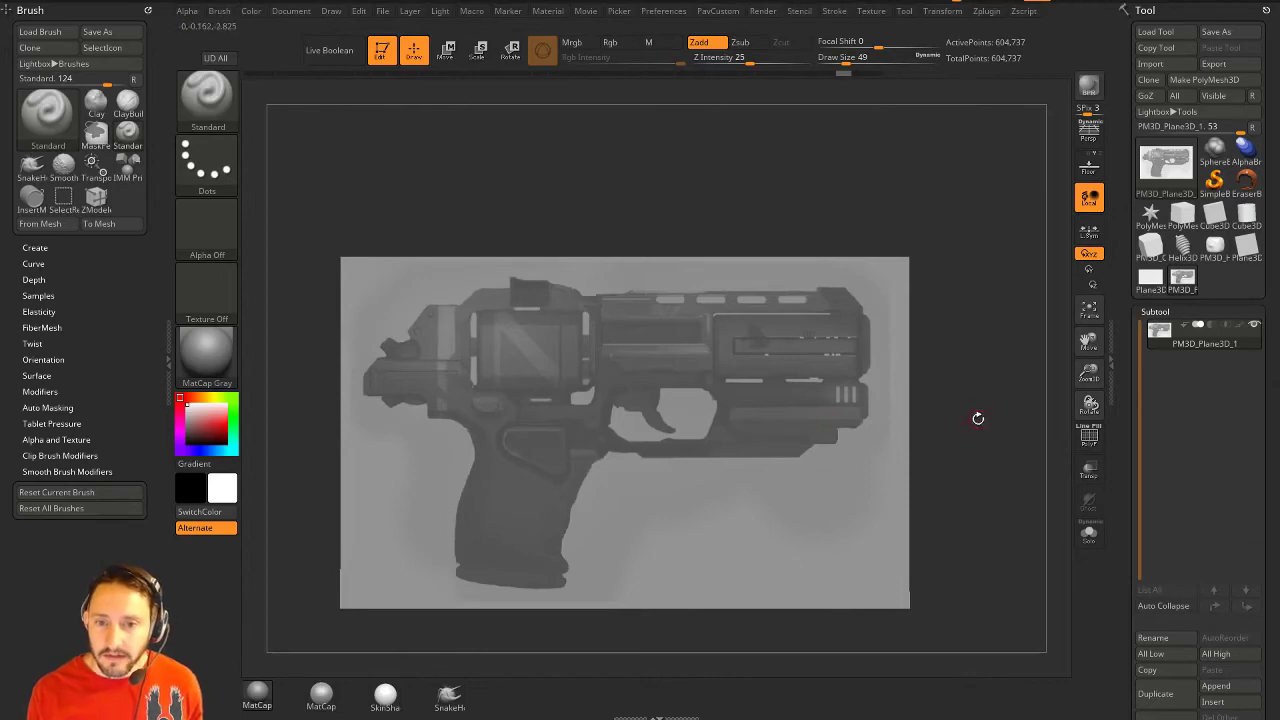
key("s")
left_click_drag(978, 419, 969, 419)
Open the Mask Adjust settings and set the mask adjustment's Blur to 0.
left_click_drag(1131, 446, 1132, 312)
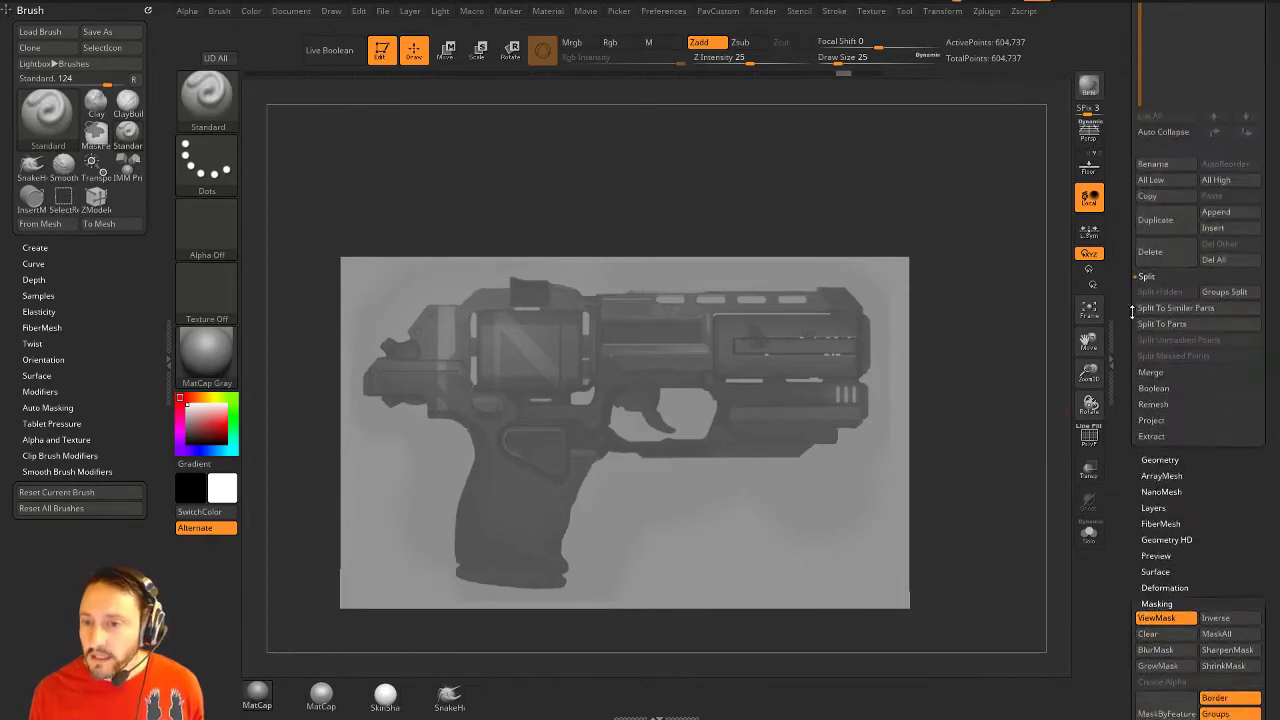
scroll(1132, 312, "down", 8)
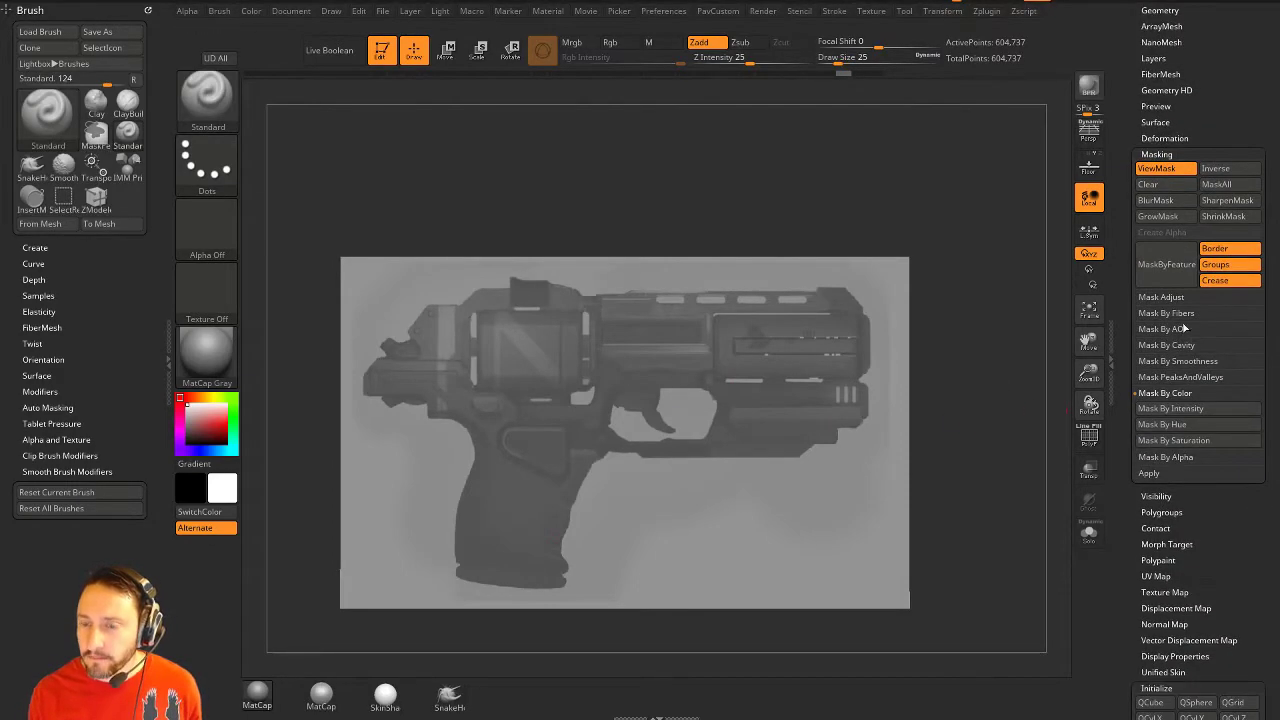
key("shift")
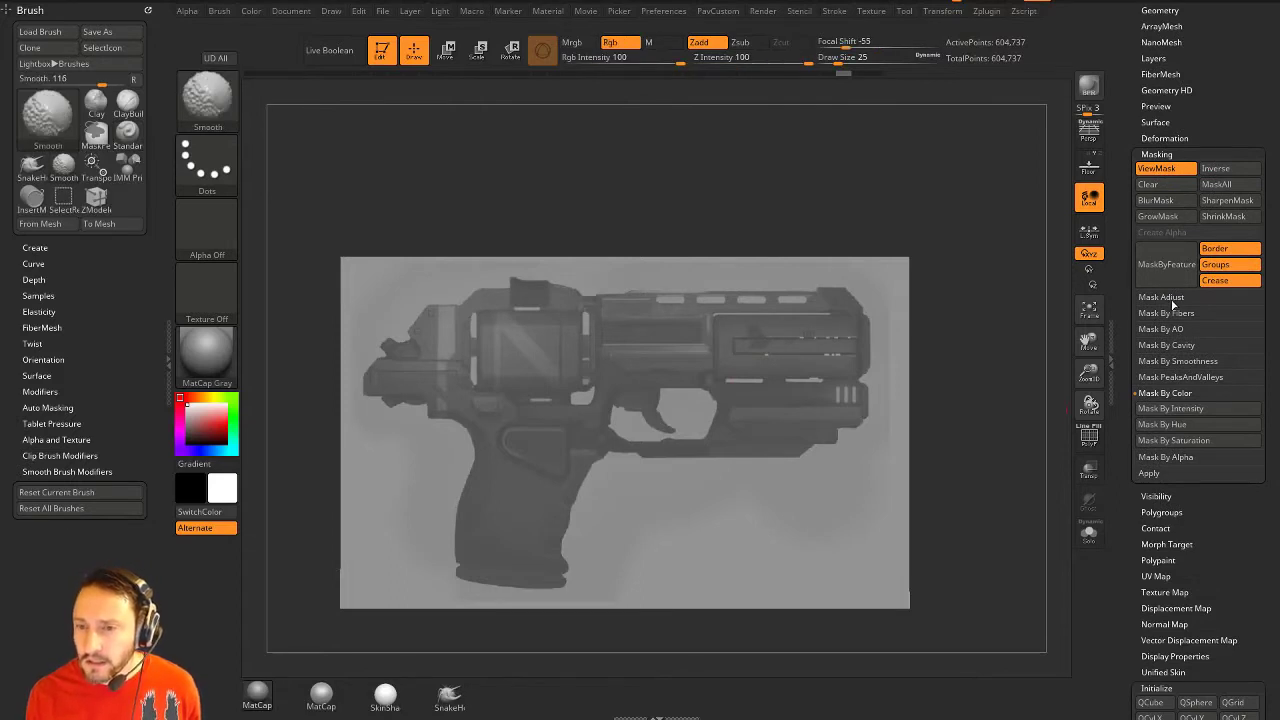
left_click(1172, 297)
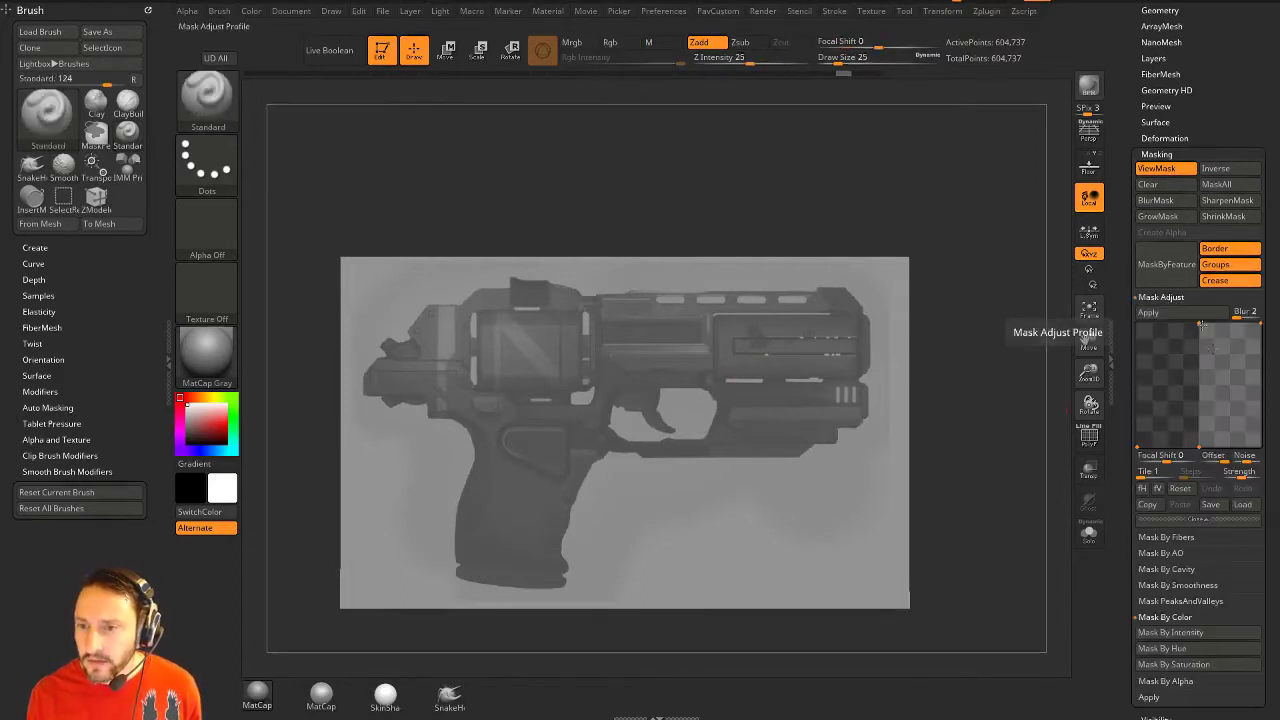
left_click(1240, 315)
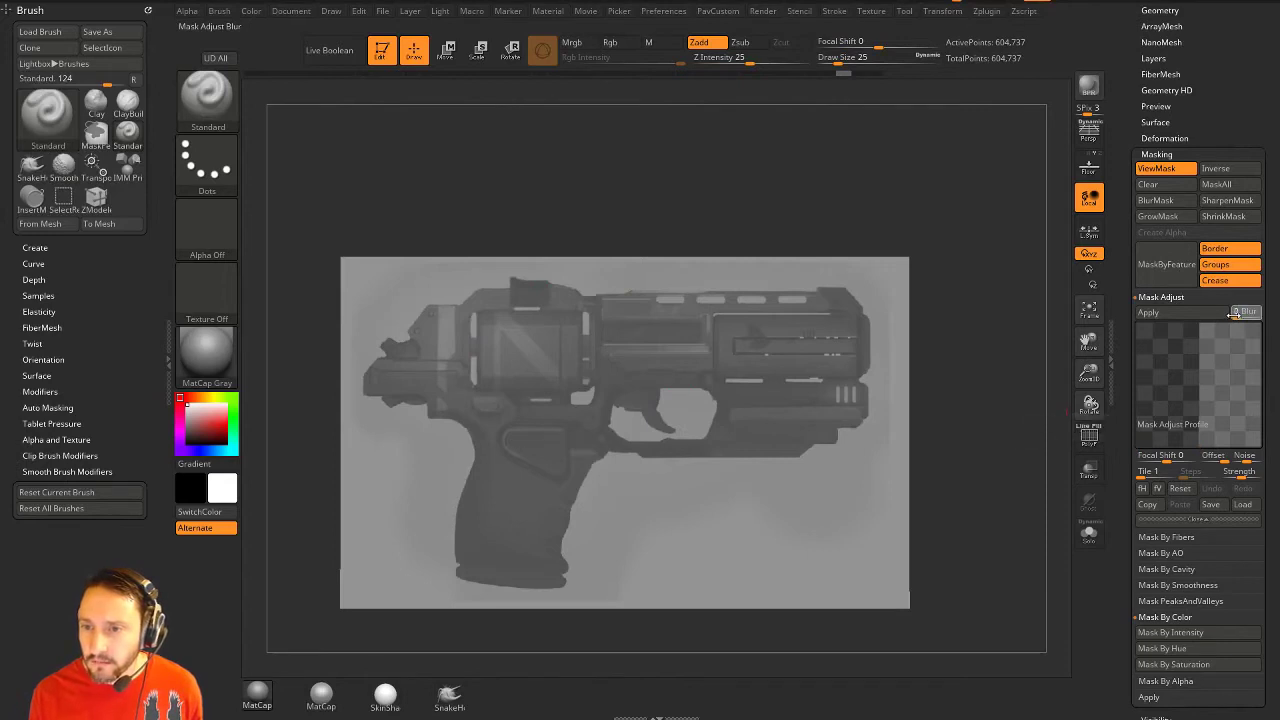
type("0")
Try applying the mask adjustment with Focal Shift at -75 and -56, undo each attempt, and set Focal Shift to -48.
left_click_drag(1160, 457, 1143, 457)
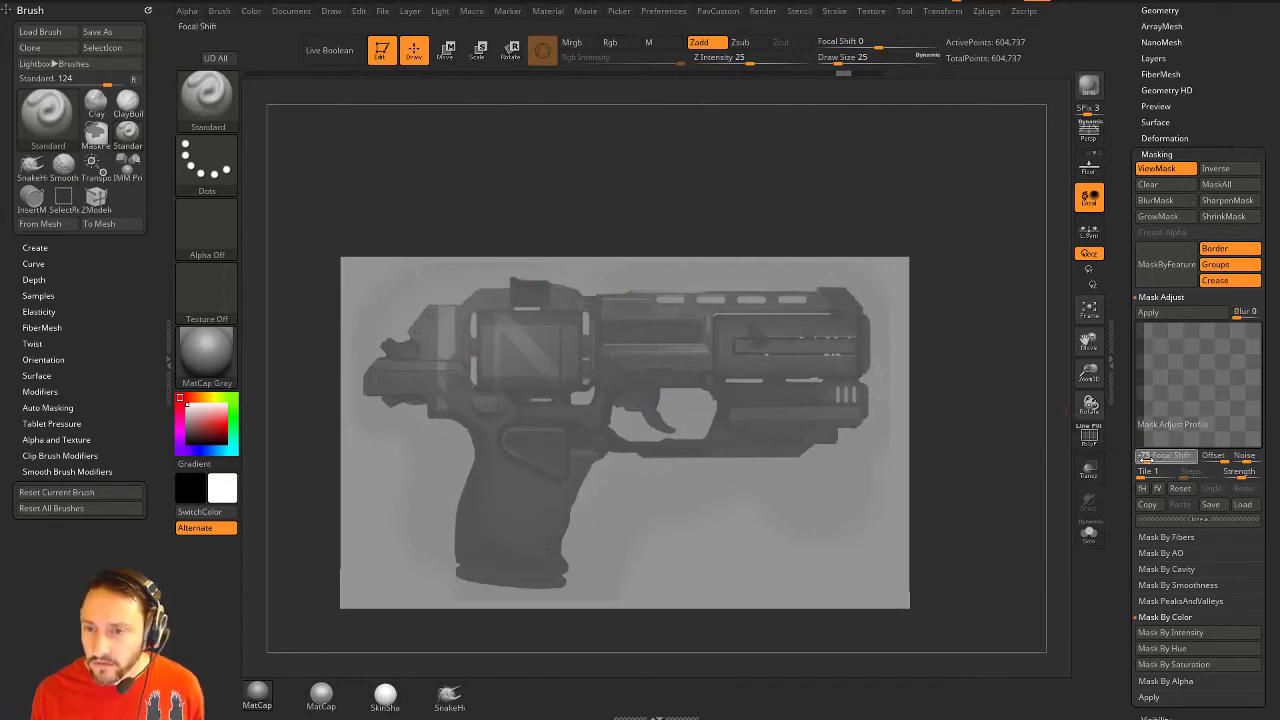
left_click(1148, 312)
key("ctrl+z")
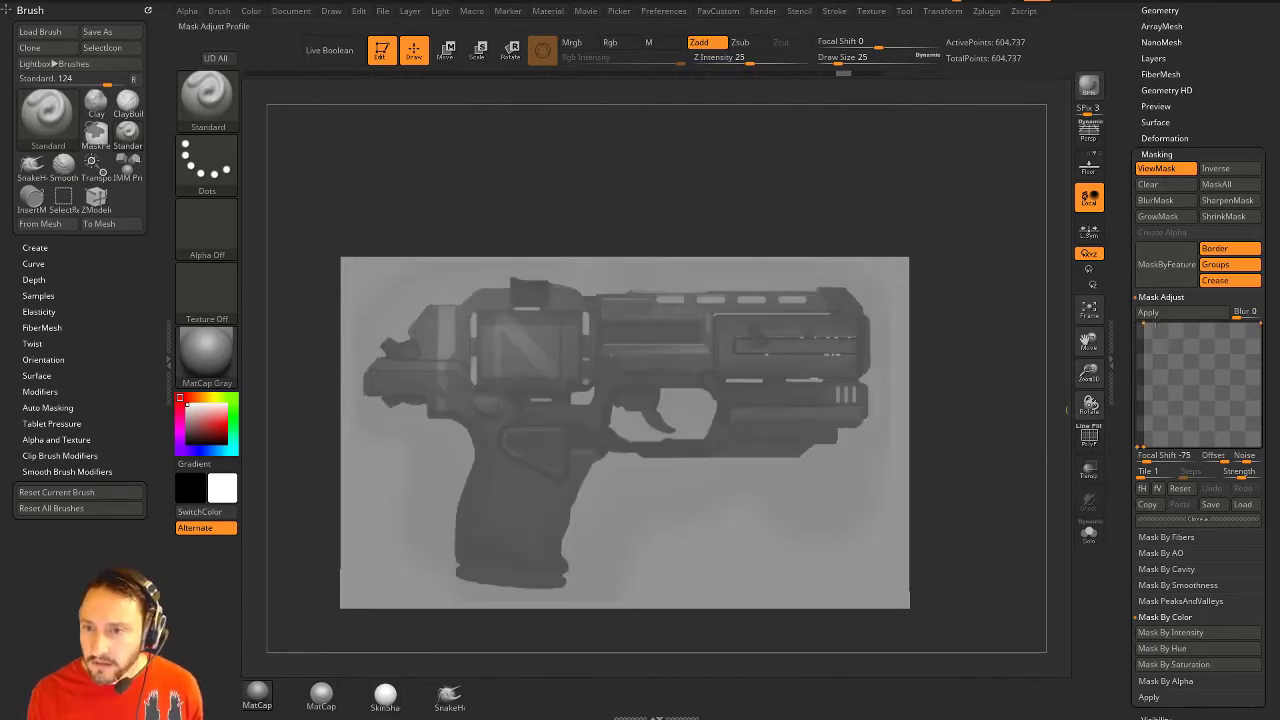
left_click(1188, 316)
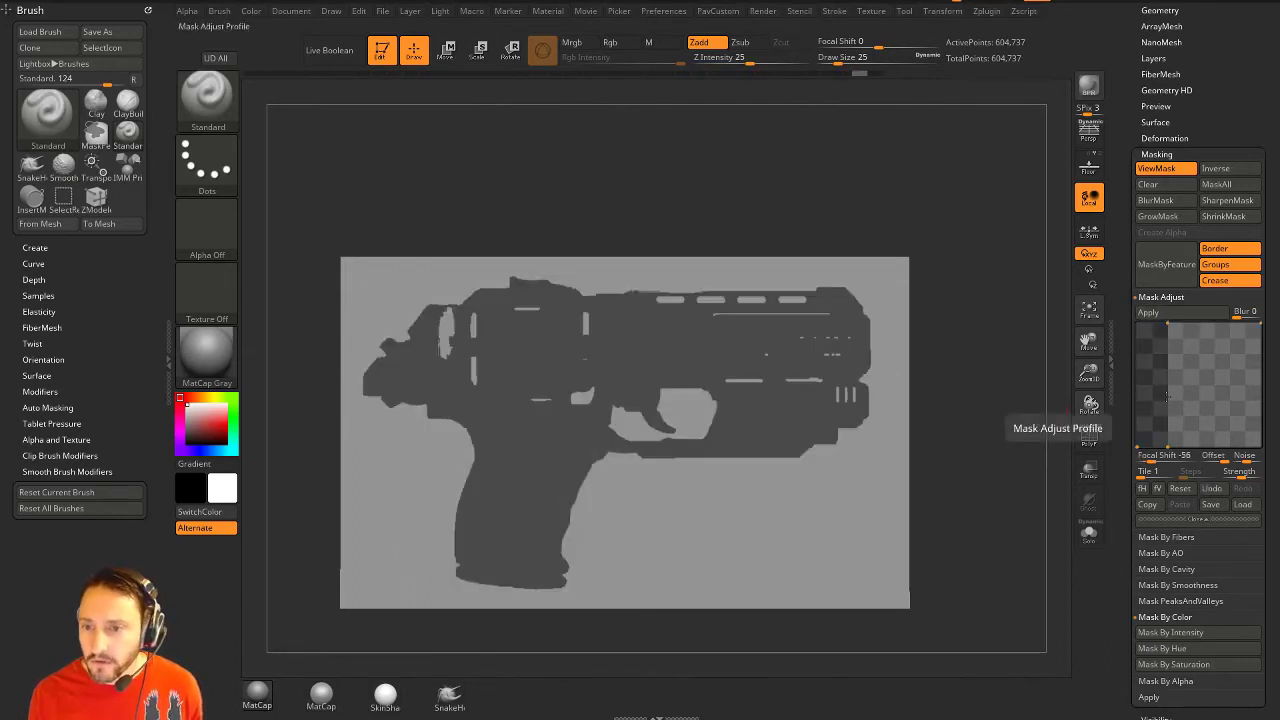
key("ctrl+z")
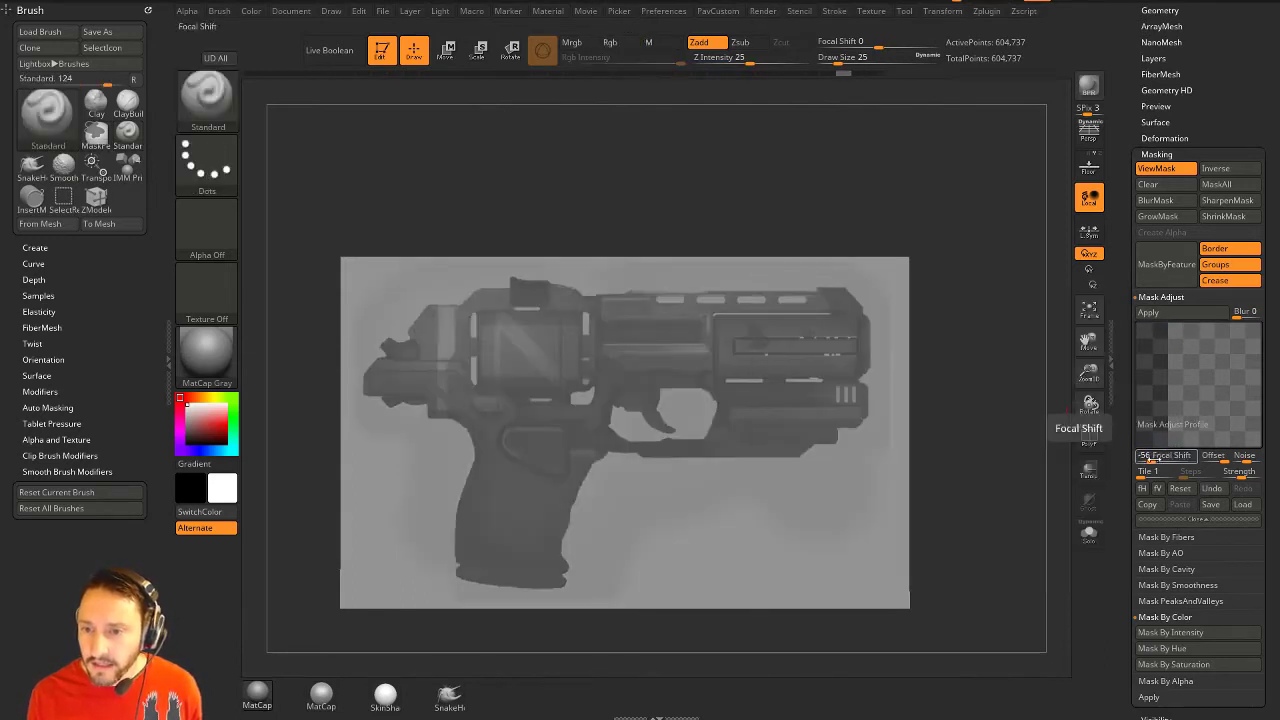
left_click_drag(1151, 459, 1154, 459)
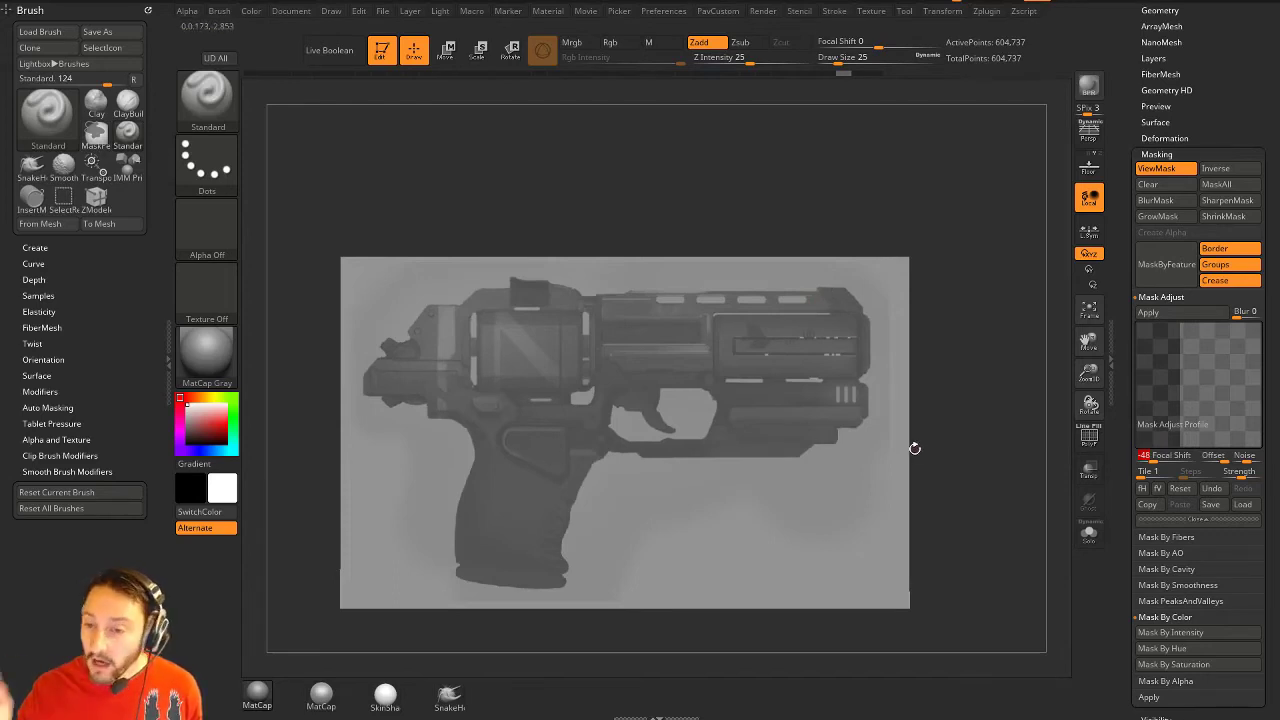
Bring back the Spotlight pistol image with its control dial and raise the image's opacity to full.
scroll(1128, 104, "up", 1)
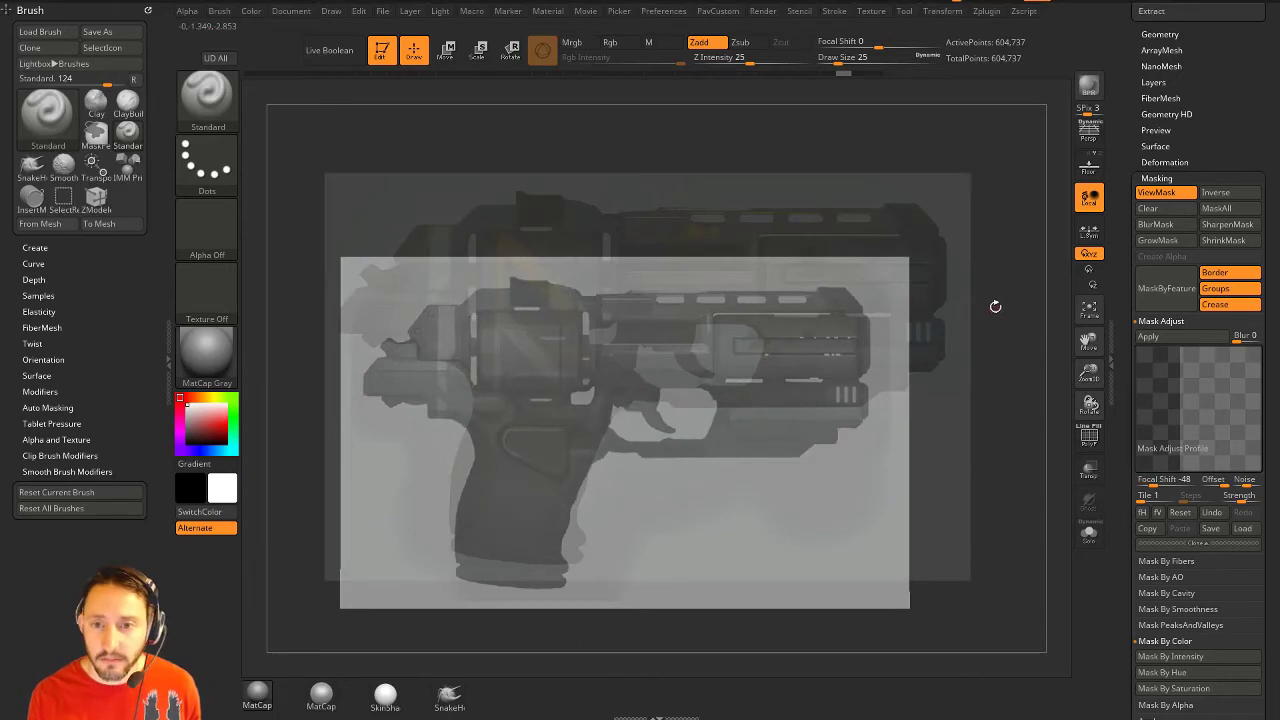
left_click_drag(995, 307, 1003, 290, "alt")
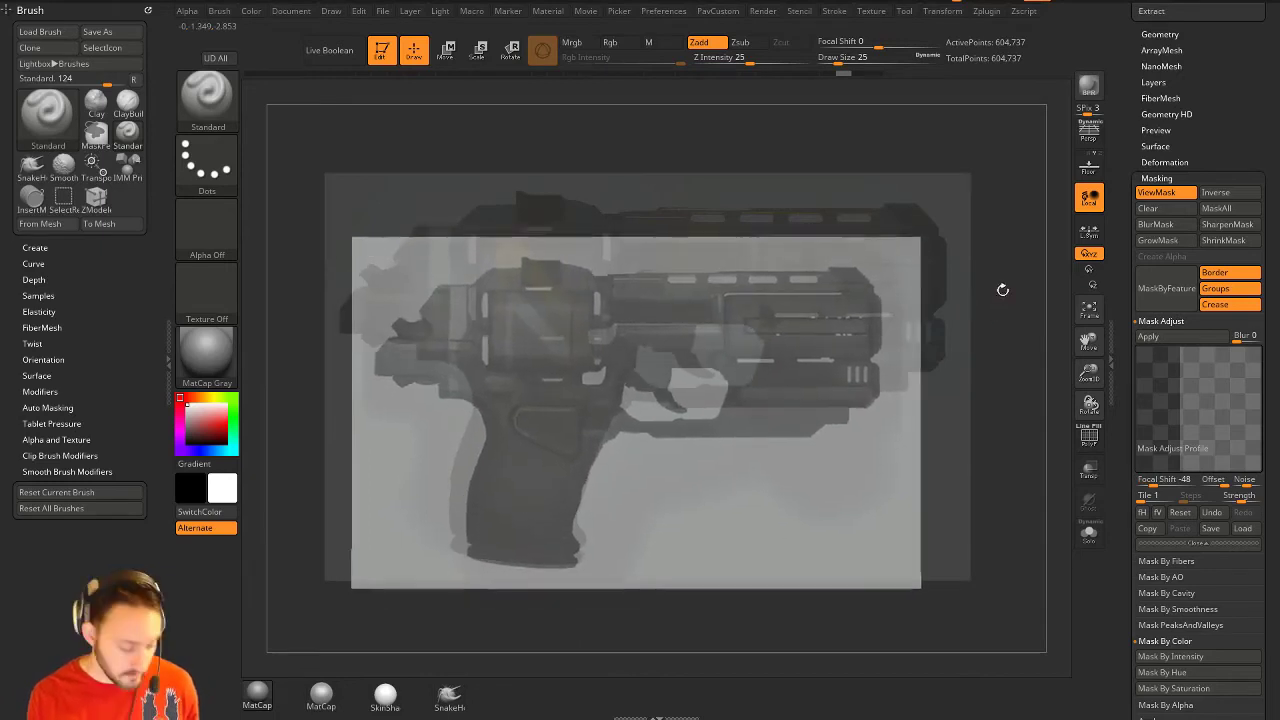
key("z")
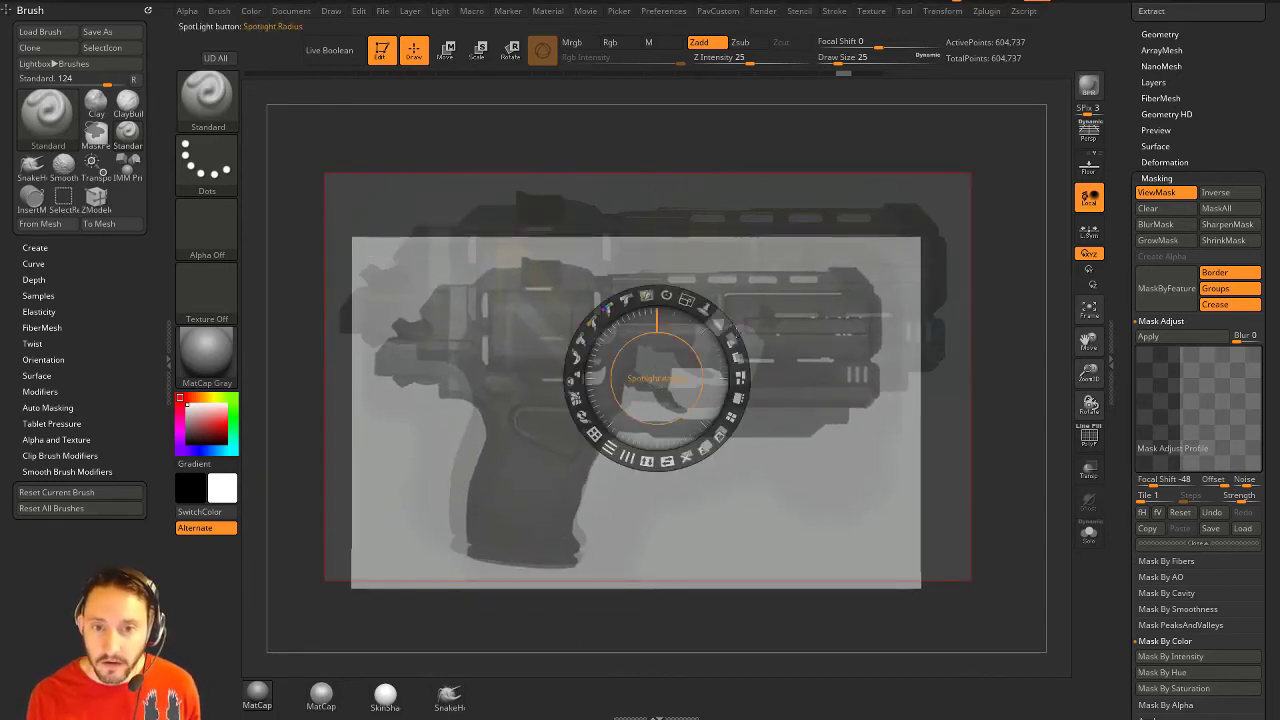
left_click_drag(730, 343, 738, 392)
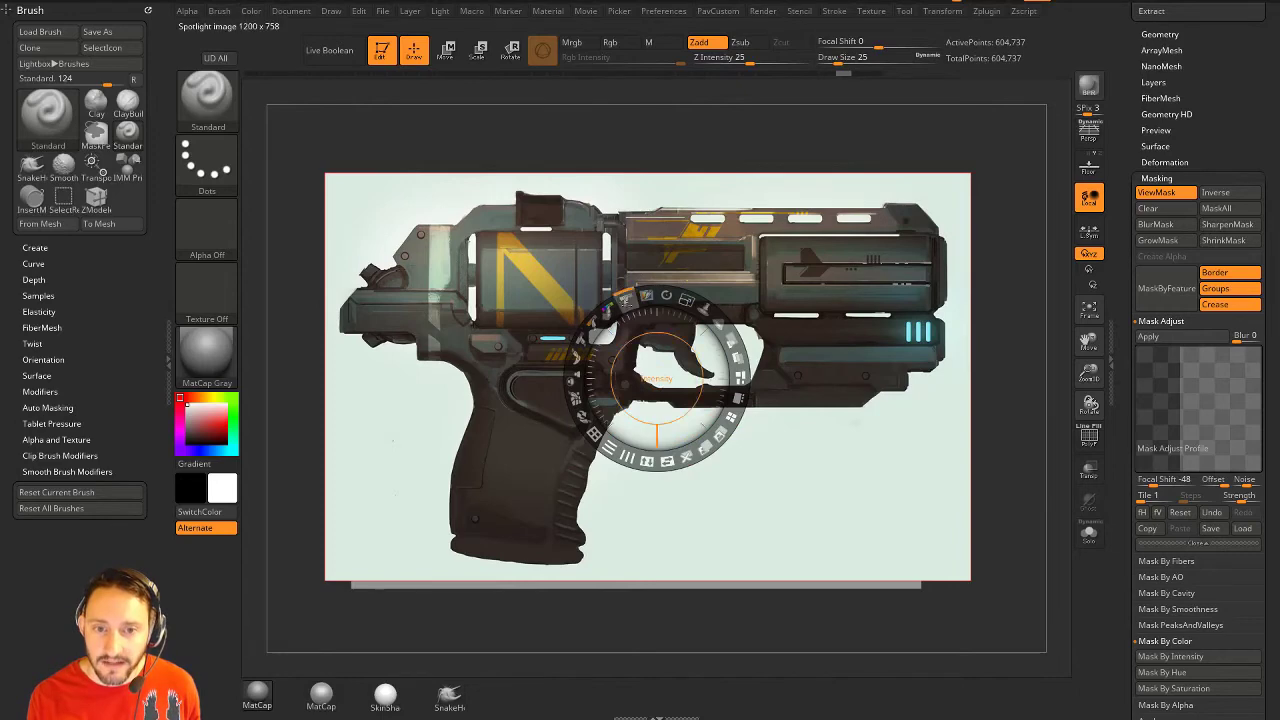
Try brightening the pistol image with Spotlight's Intensity control.
mouse_move(626, 299)
left_mouse_down()
mouse_move(616, 304)
mouse_move(635, 299)
left_mouse_up()
left_click_drag(640, 437, 632, 435)
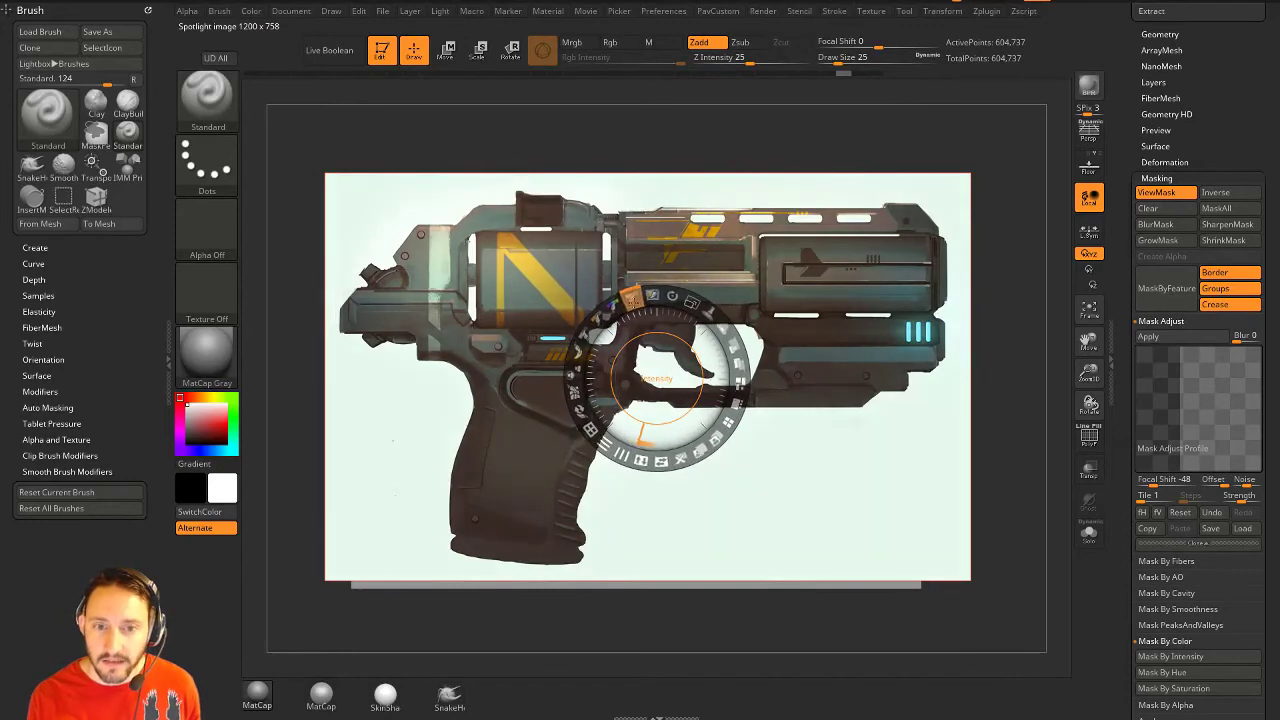
left_click_drag(632, 301, 631, 301)
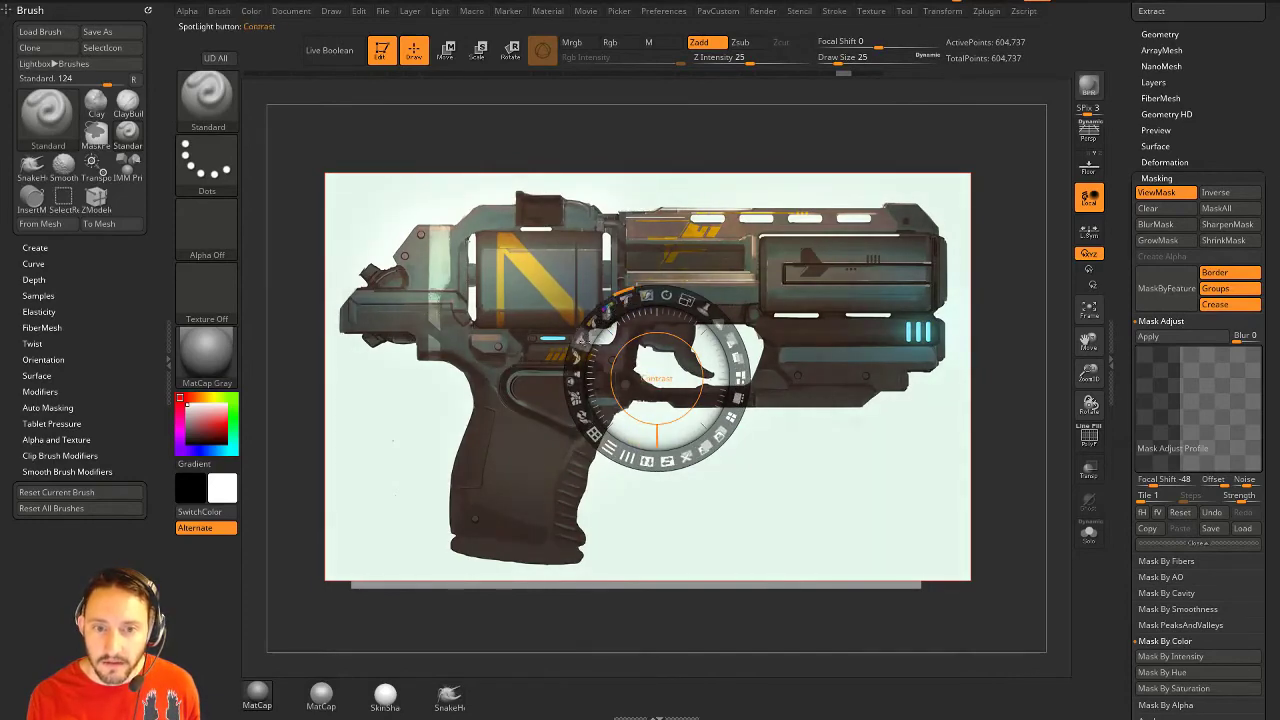
Try strong Contrast changes on the Spotlight pistol image, and restore its original colours.
mouse_move(582, 342)
left_mouse_down()
mouse_move(592, 327)
mouse_move(555, 425)
mouse_move(594, 322)
mouse_move(584, 327)
mouse_move(621, 299)
mouse_move(588, 322)
left_mouse_up()
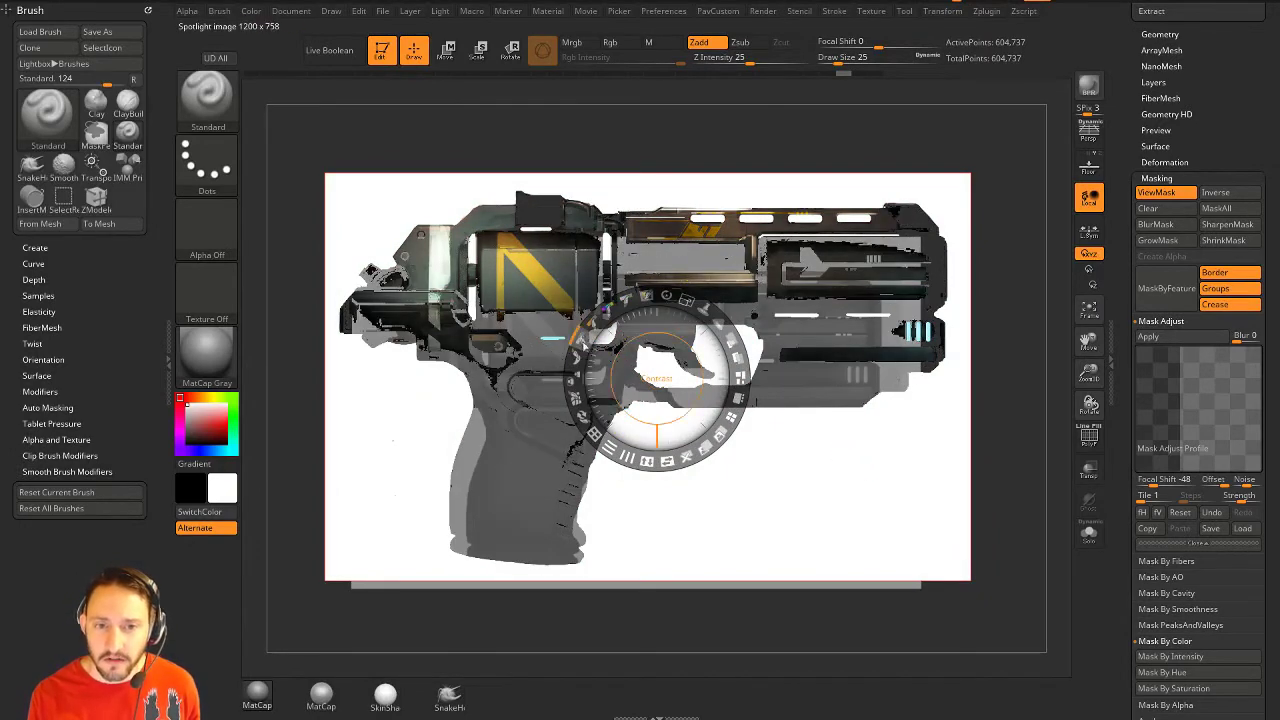
mouse_move(583, 344)
left_mouse_down()
mouse_move(589, 325)
mouse_move(579, 349)
left_mouse_up()
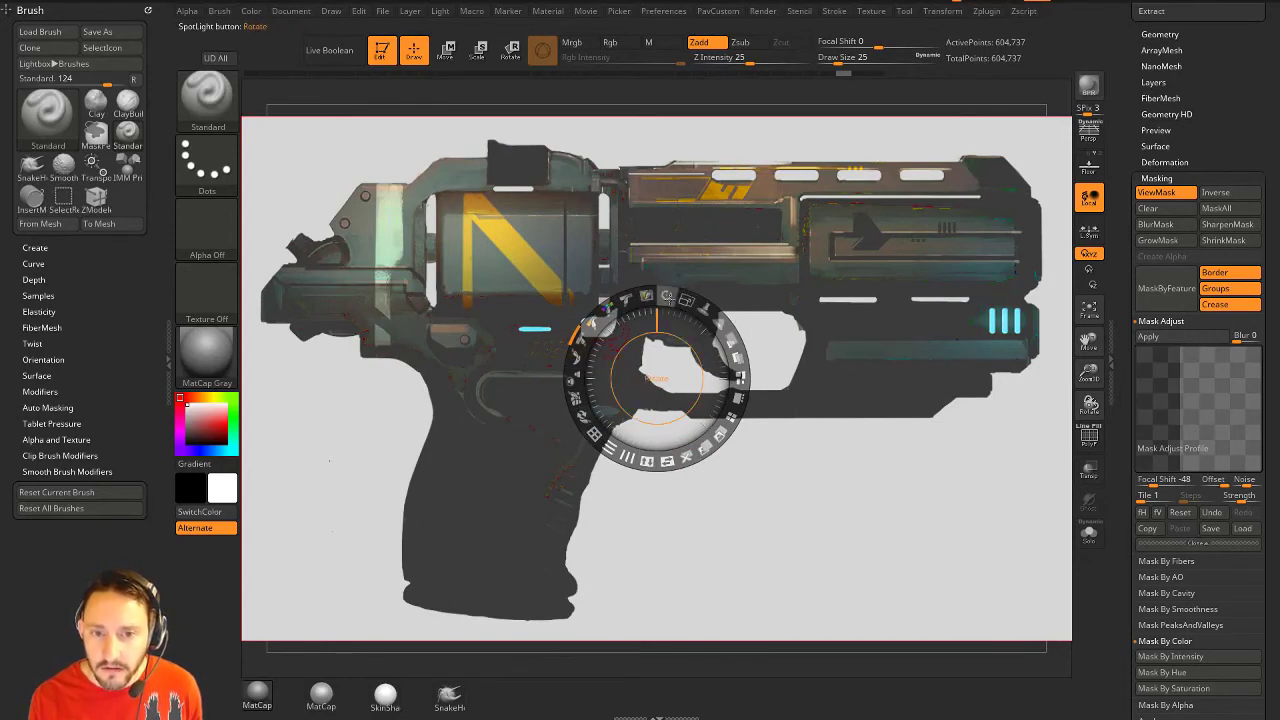
mouse_move(665, 296)
left_mouse_down()
mouse_move(687, 302)
mouse_move(740, 367)
mouse_move(667, 295)
left_mouse_up()
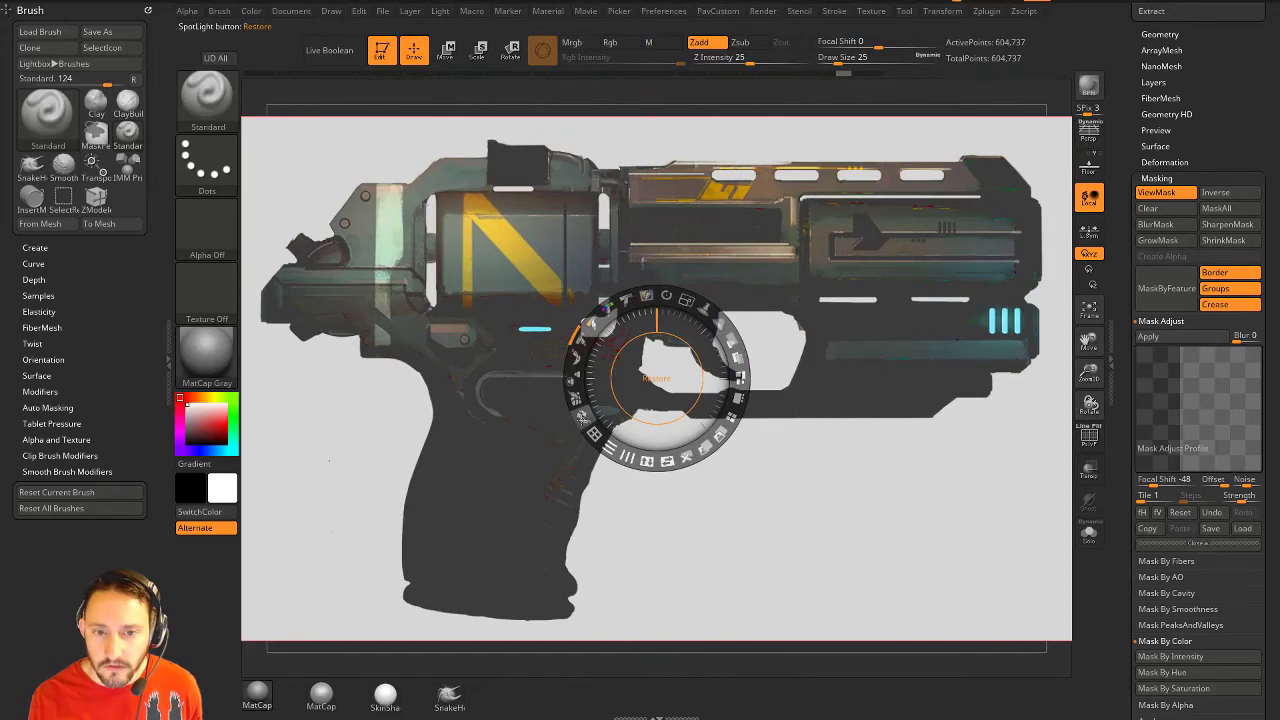
left_click_drag(581, 418, 738, 428)
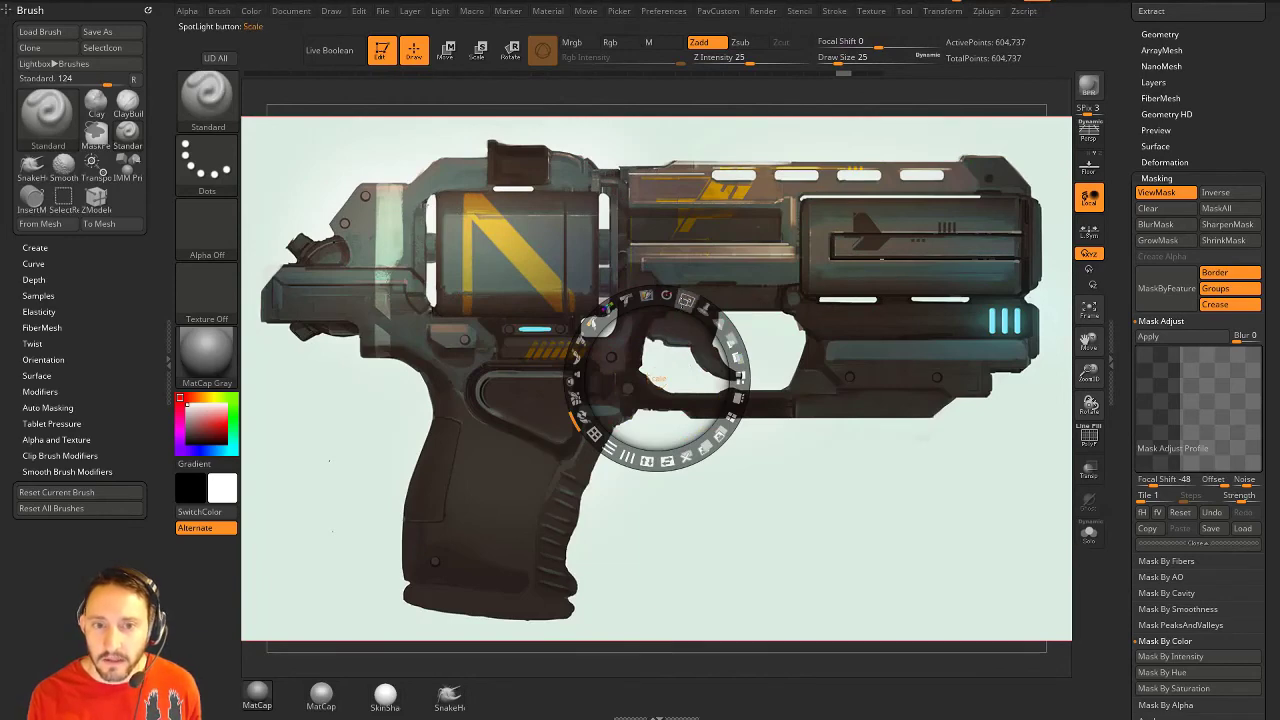
Scale the Spotlight pistol image down and lower its opacity to make it semi-transparent.
left_click_drag(686, 300, 628, 300)
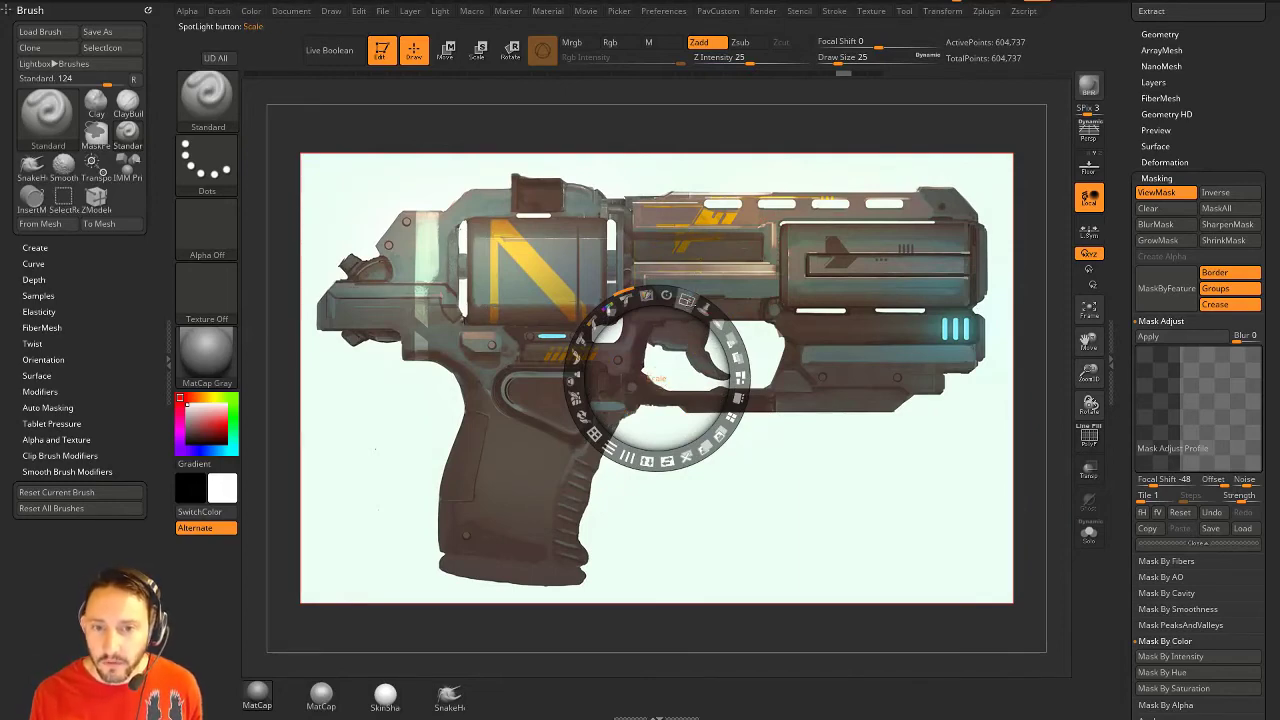
left_click_drag(732, 341, 648, 296)
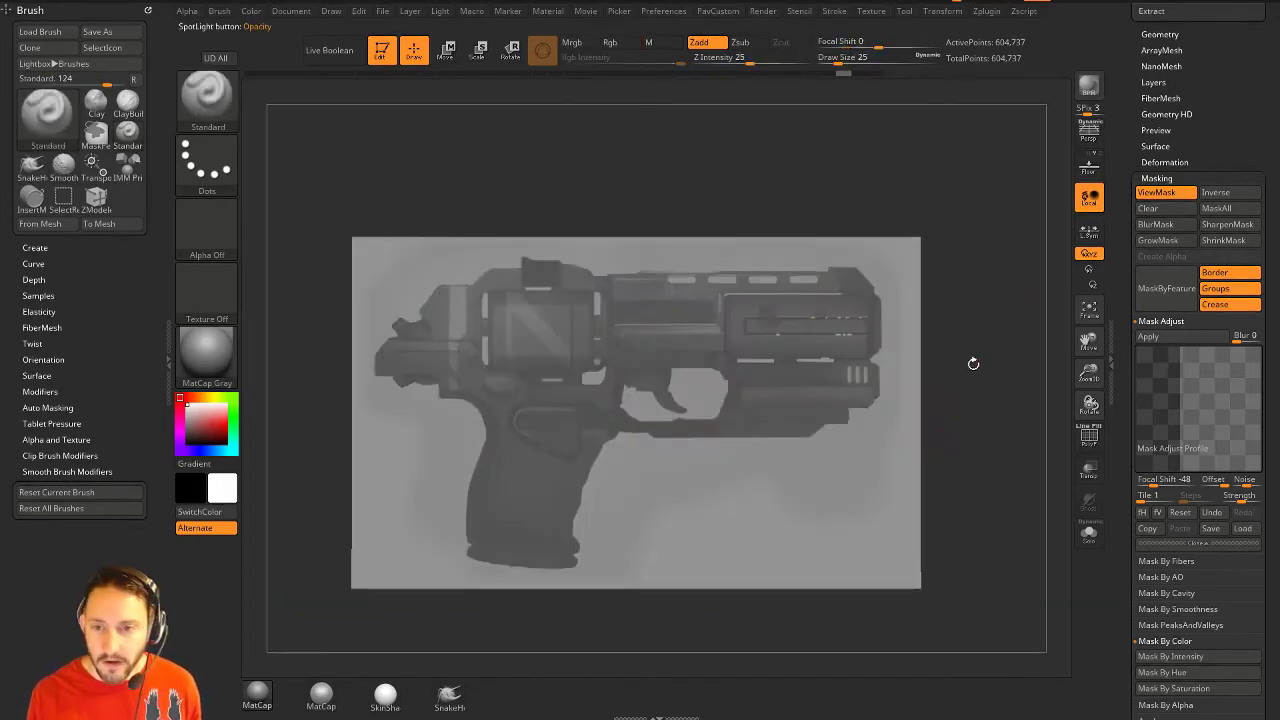
Set Draw Size to 80 and apply the mask adjustment with Focal Shift at -48 to harden the pistol mask.
key("s")
left_click_drag(973, 365, 1029, 352)
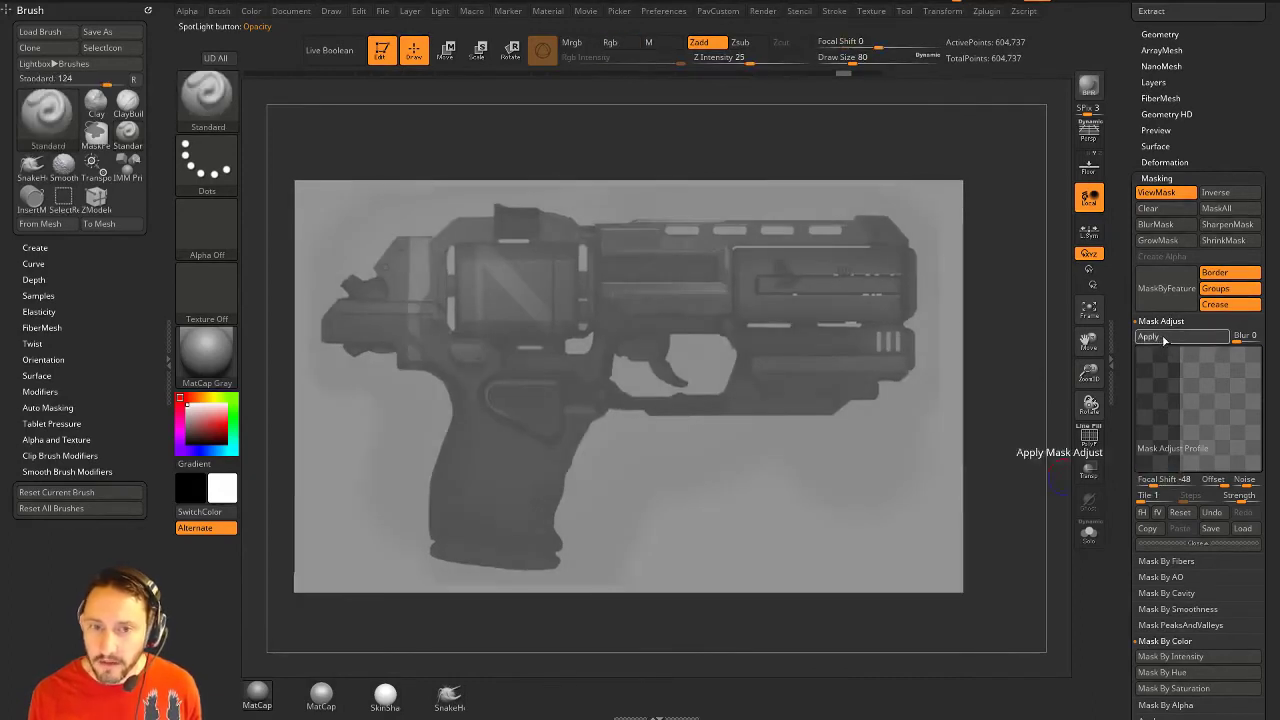
left_click(1148, 336)
left_click_drag(1023, 333, 1037, 371, "alt")
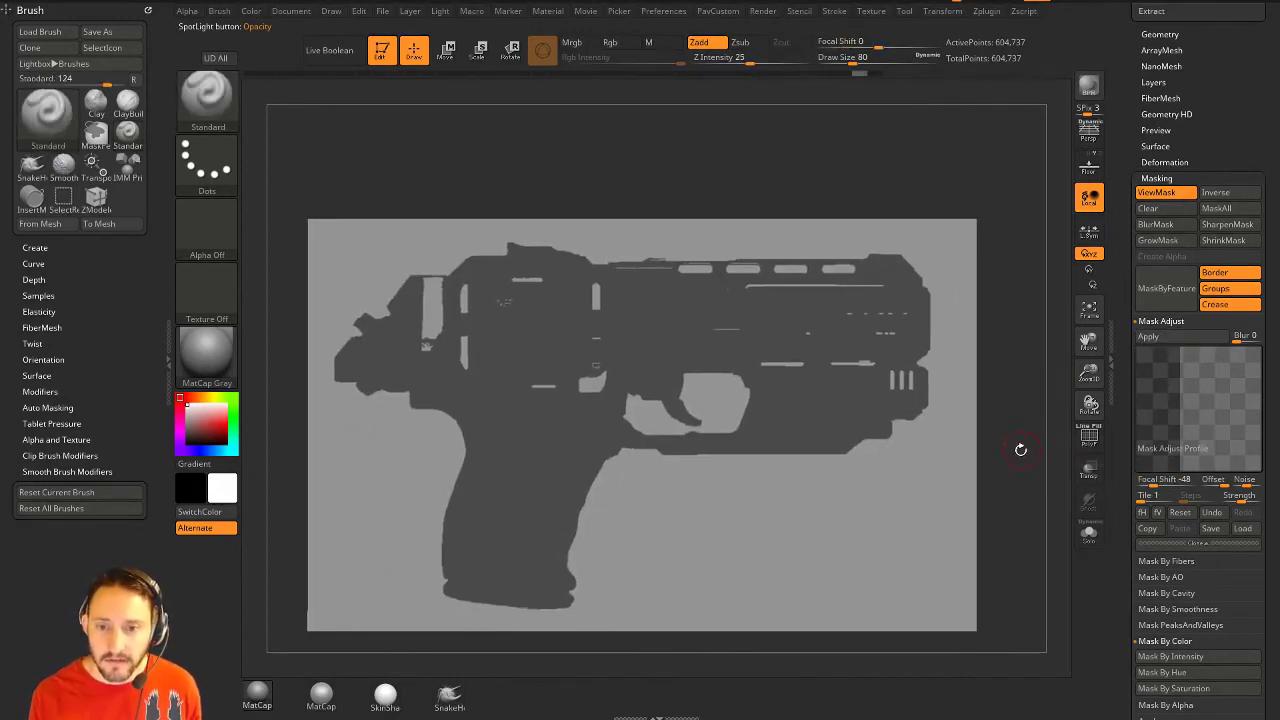
Try softening the pistol mask with BlurMask and crisping its edges again with SharpenMask.
left_click(941, 483, "ctrl")
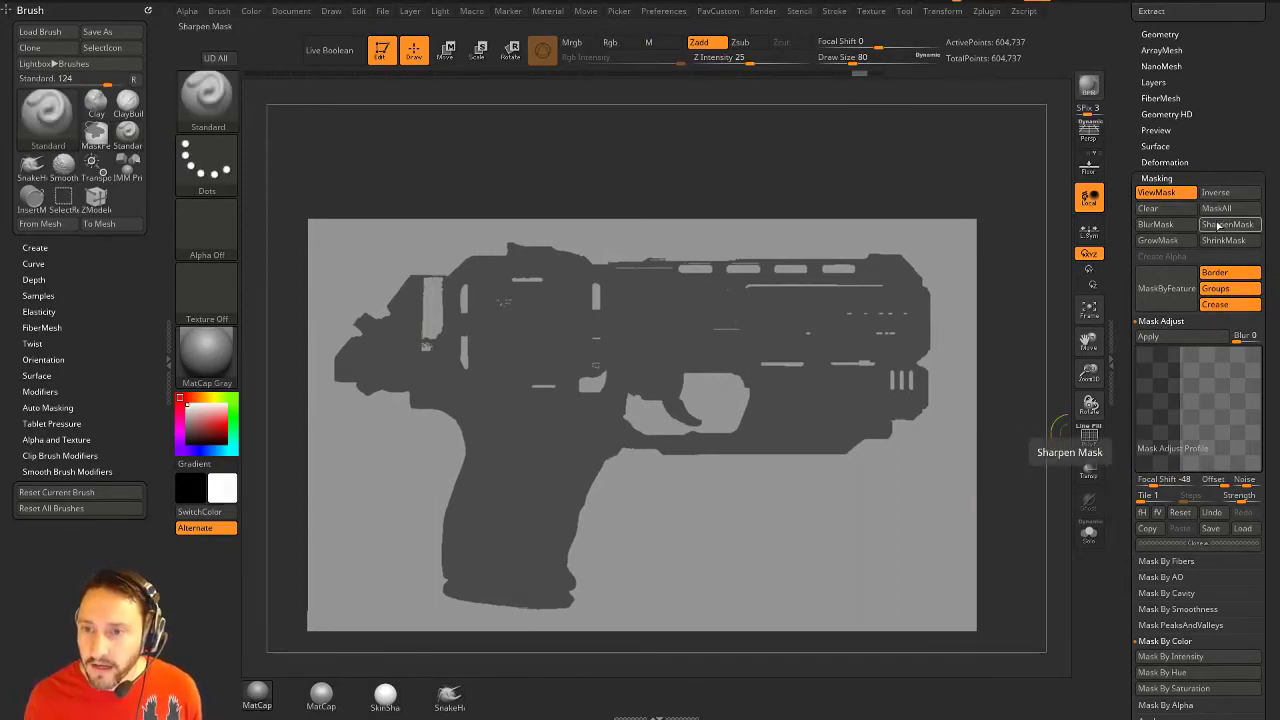
left_click(1185, 228)
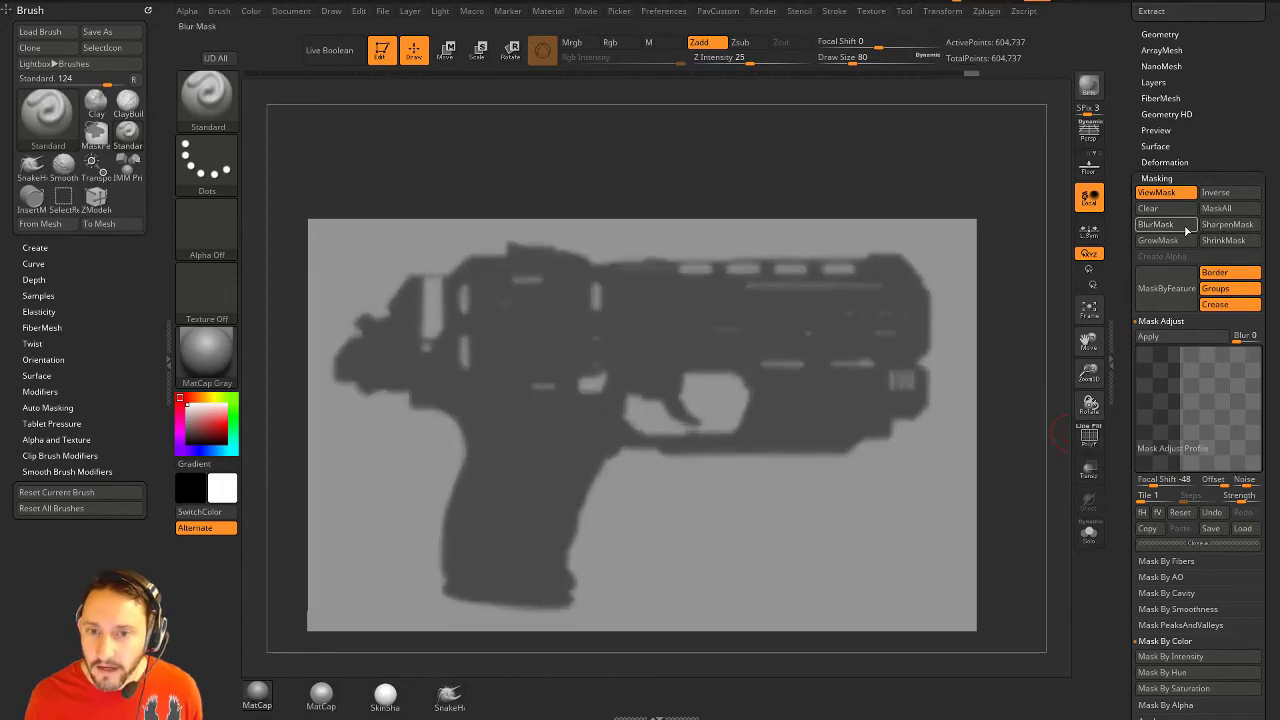
left_click(1185, 228)
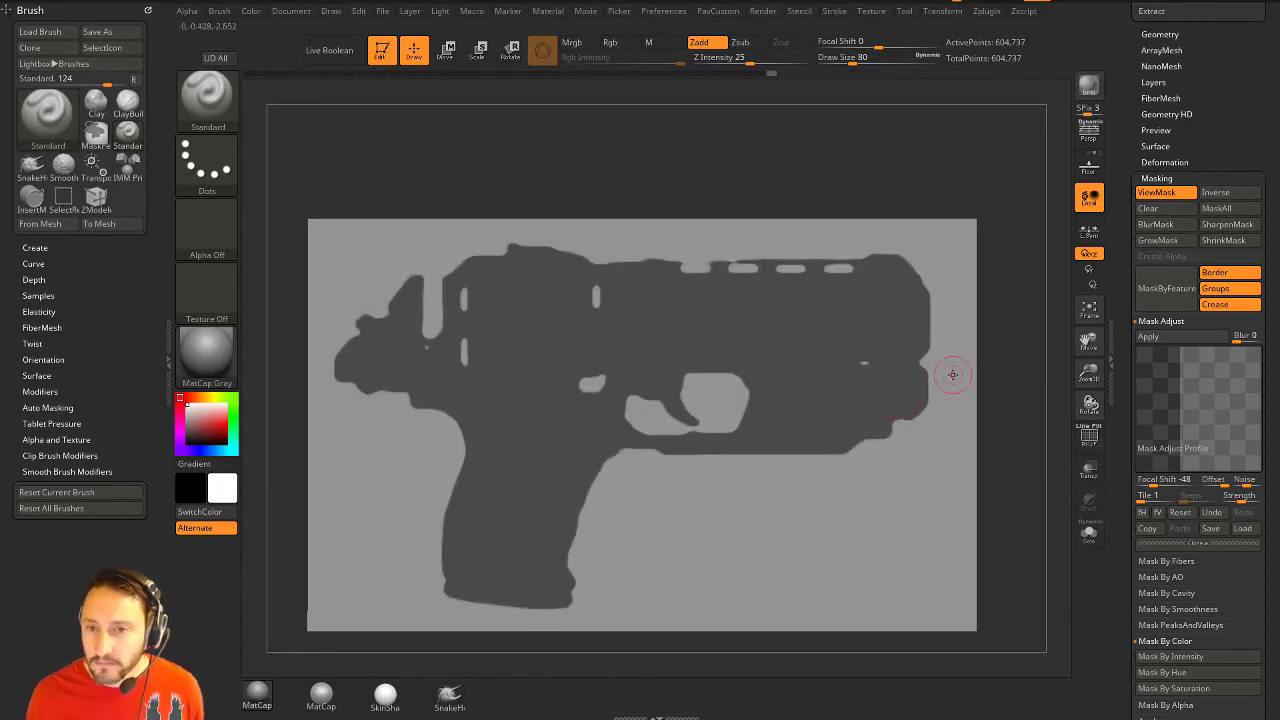
Undo the blur and sharpen changes made to the pistol mask.
key("ctrl")
key("ctrl+z")
key("ctrl+z")
key("ctrl+z")
key("ctrl+z")
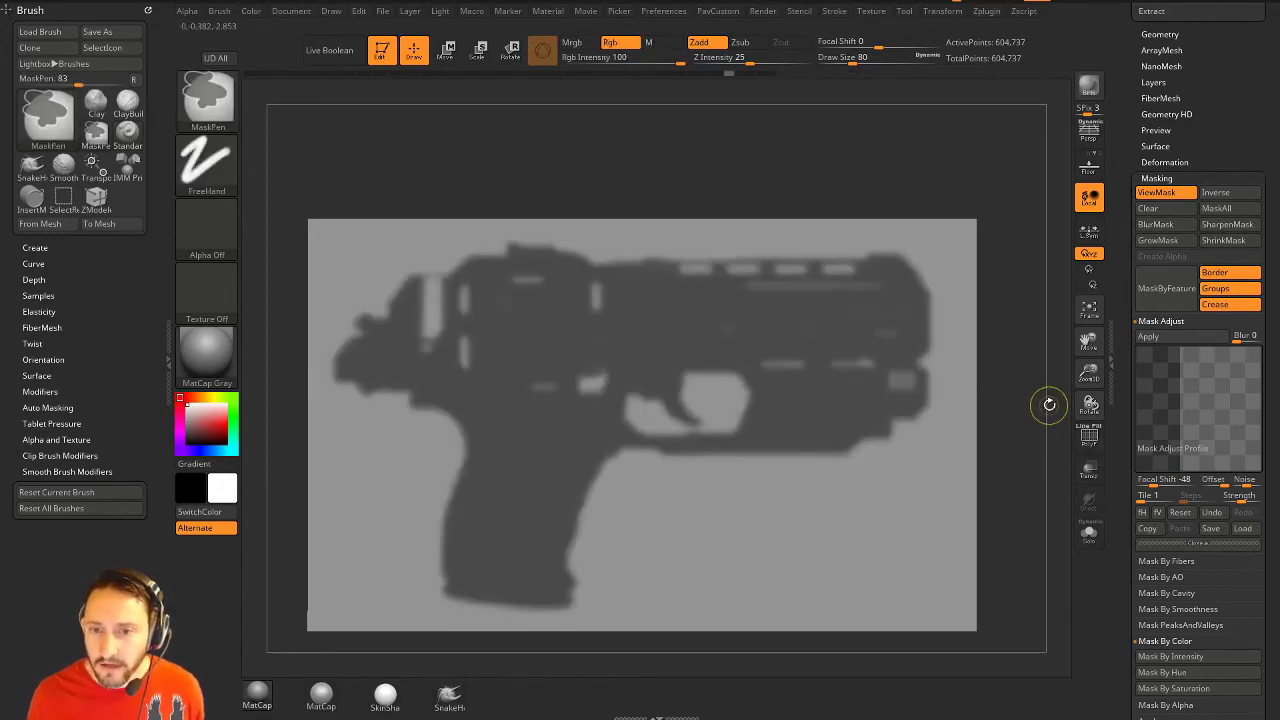
key("ctrl+z")
key("ctrl+z")
key("ctrl+z")
key("ctrl+z")
key("ctrl+z")
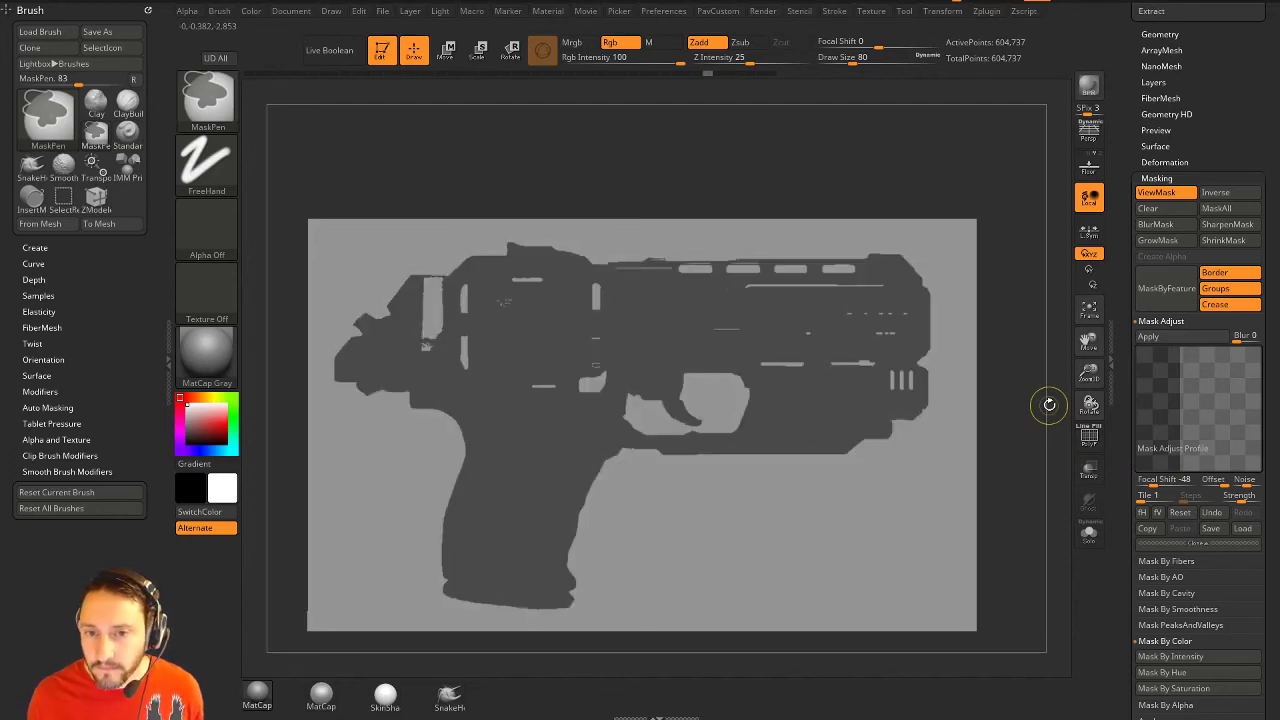
Try repeatedly blurring and sharpening the mask directly on the canvas to round the pistol silhouette's edges, and revert it.
left_click(650, 320, "ctrl")
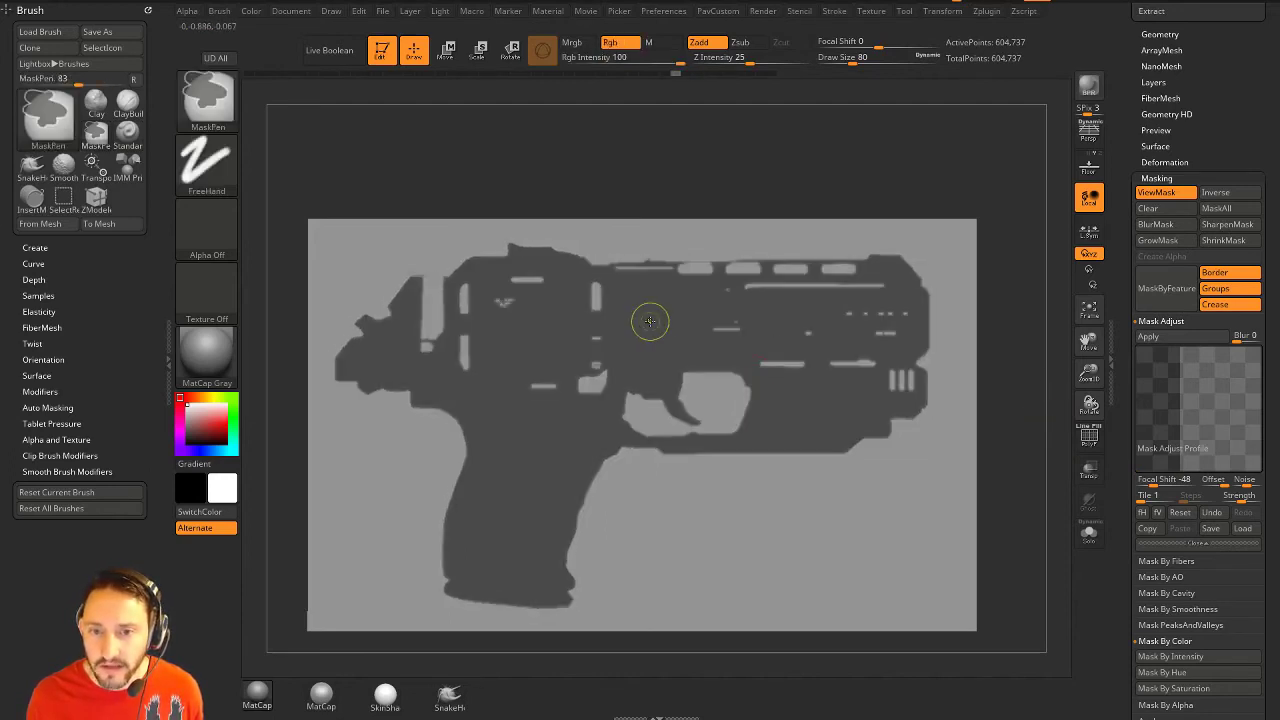
left_click(650, 320, "ctrl")
left_click(650, 320, "ctrl")
left_click(650, 320, "ctrl")
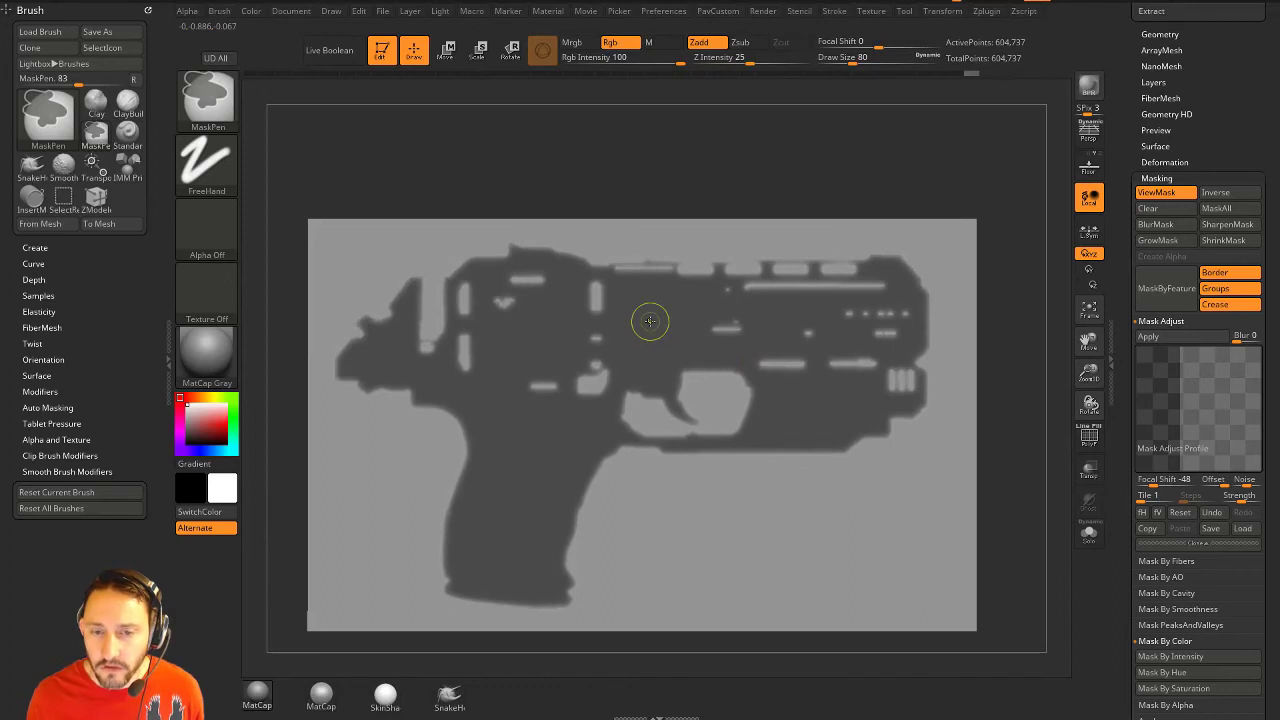
left_click(814, 544, "ctrl+alt")
left_click(816, 544, "ctrl+alt")
left_click(816, 544, "ctrl+alt")
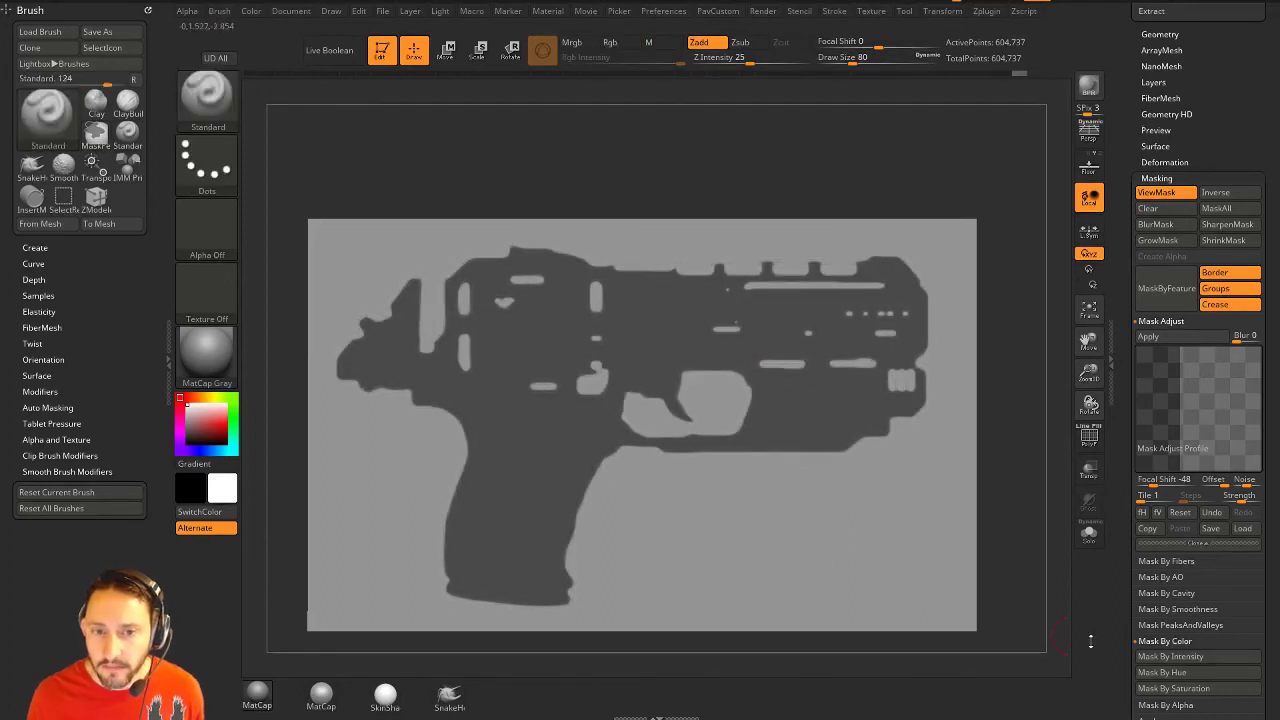
left_click(1040, 492, "ctrl")
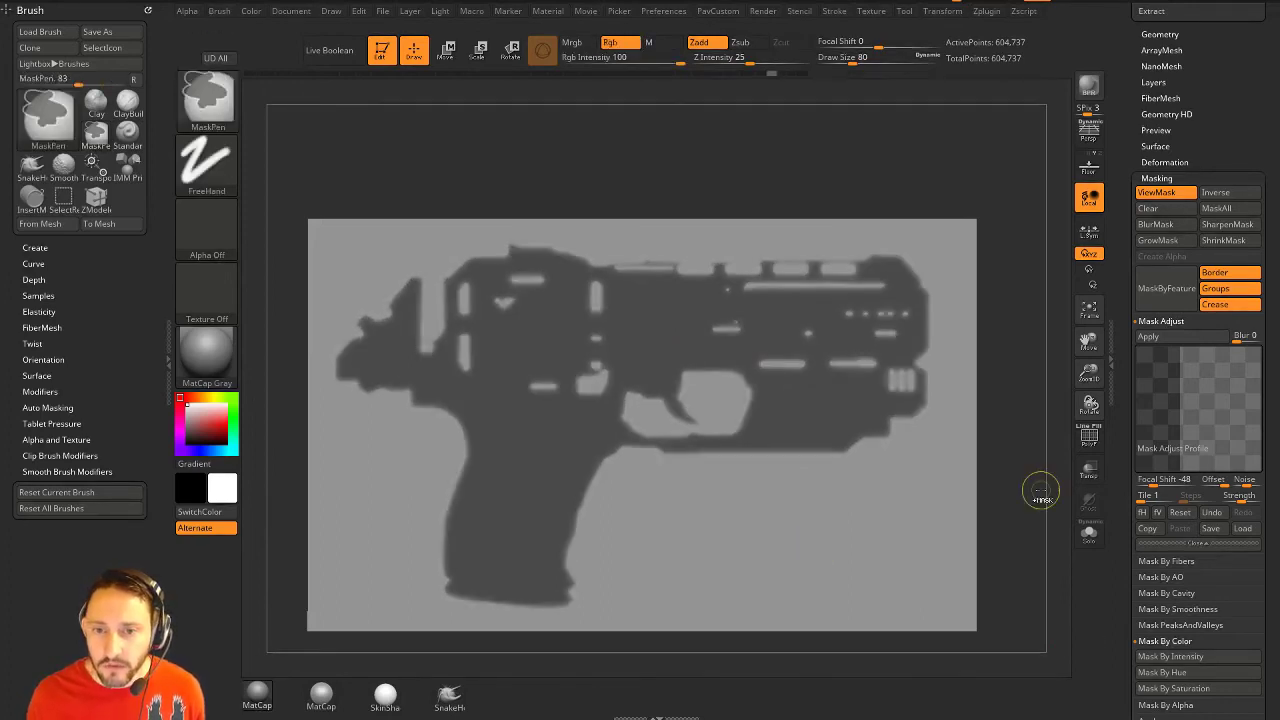
left_click(1040, 492, "ctrl+alt")
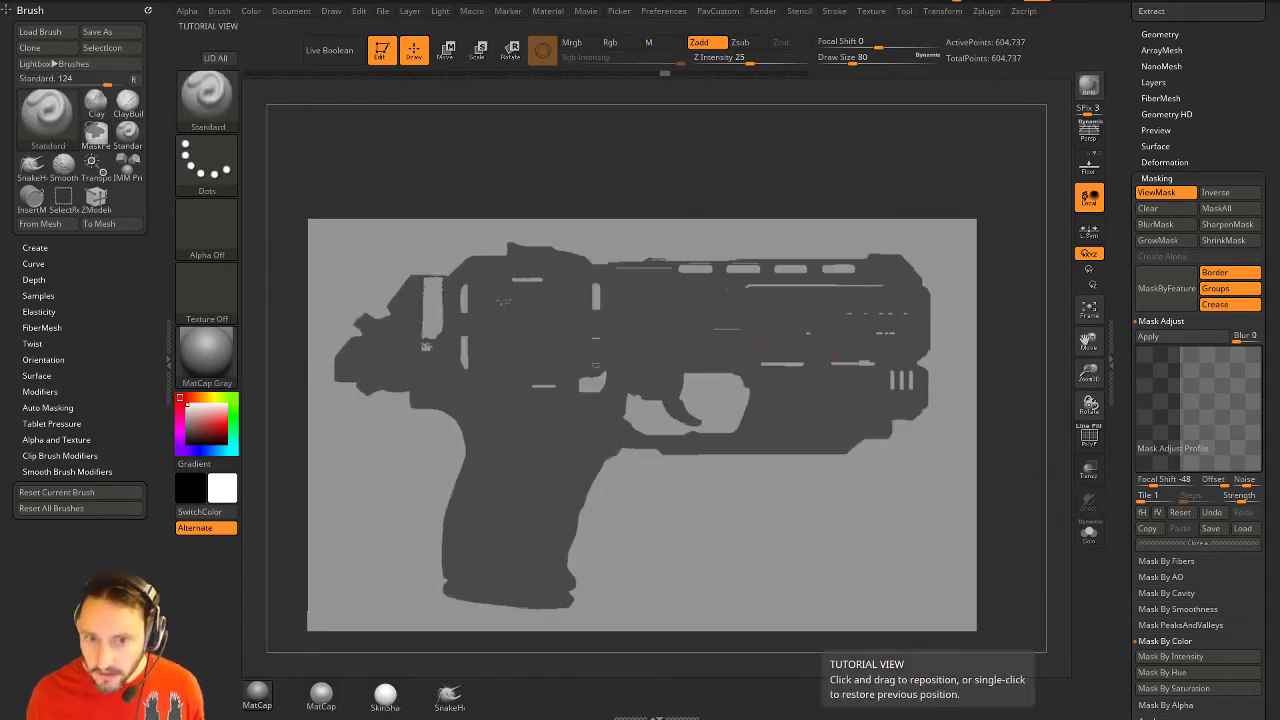
Overlay the Spotlight pistol image on the masked plane to compare their details, and hide it again.
key("alt+Tab")
key("alt+Tab")
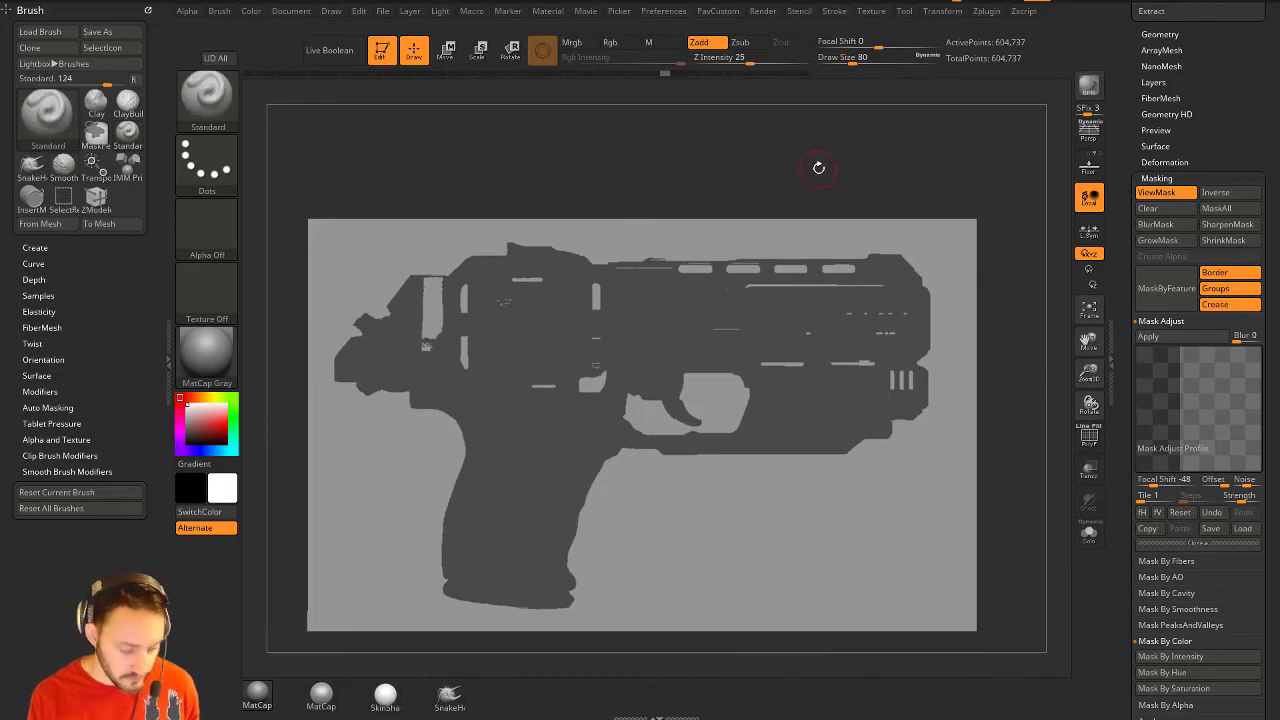
key("shift+z")
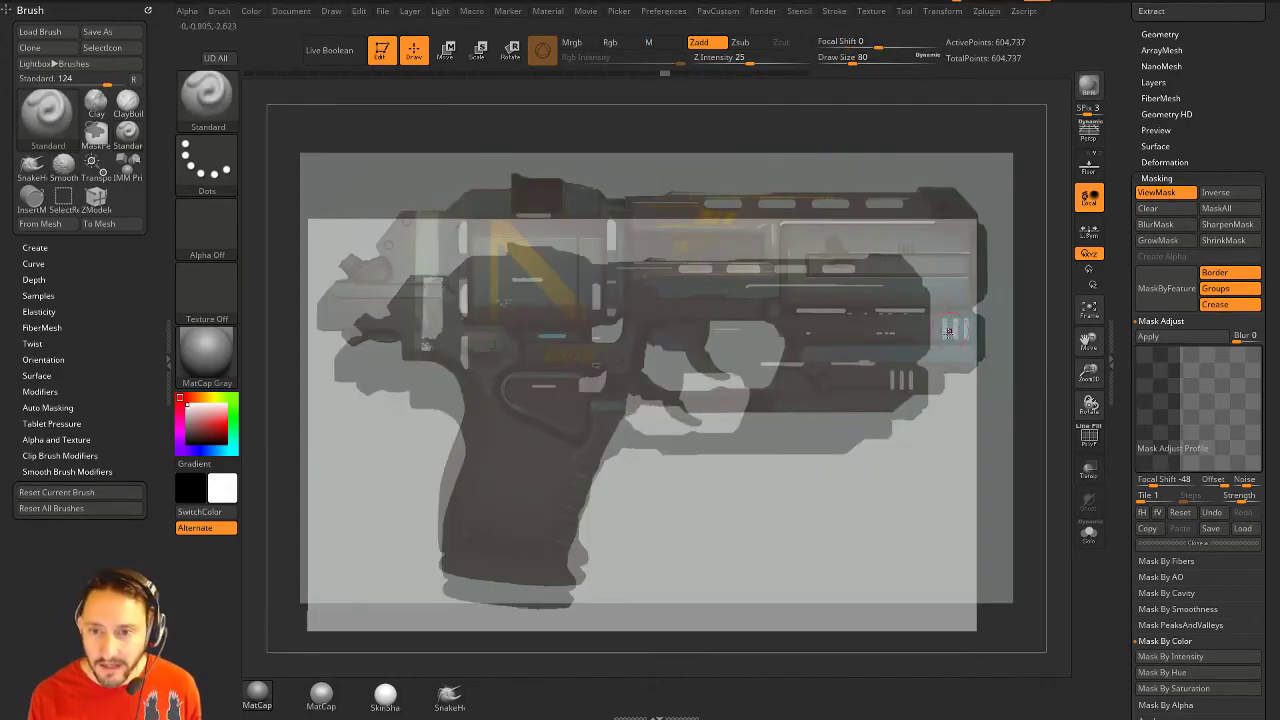
key("shift+z")
Set Draw Size to 44 and paint mask over the three light bars at the muzzle and the tall rear opening.
key("s")
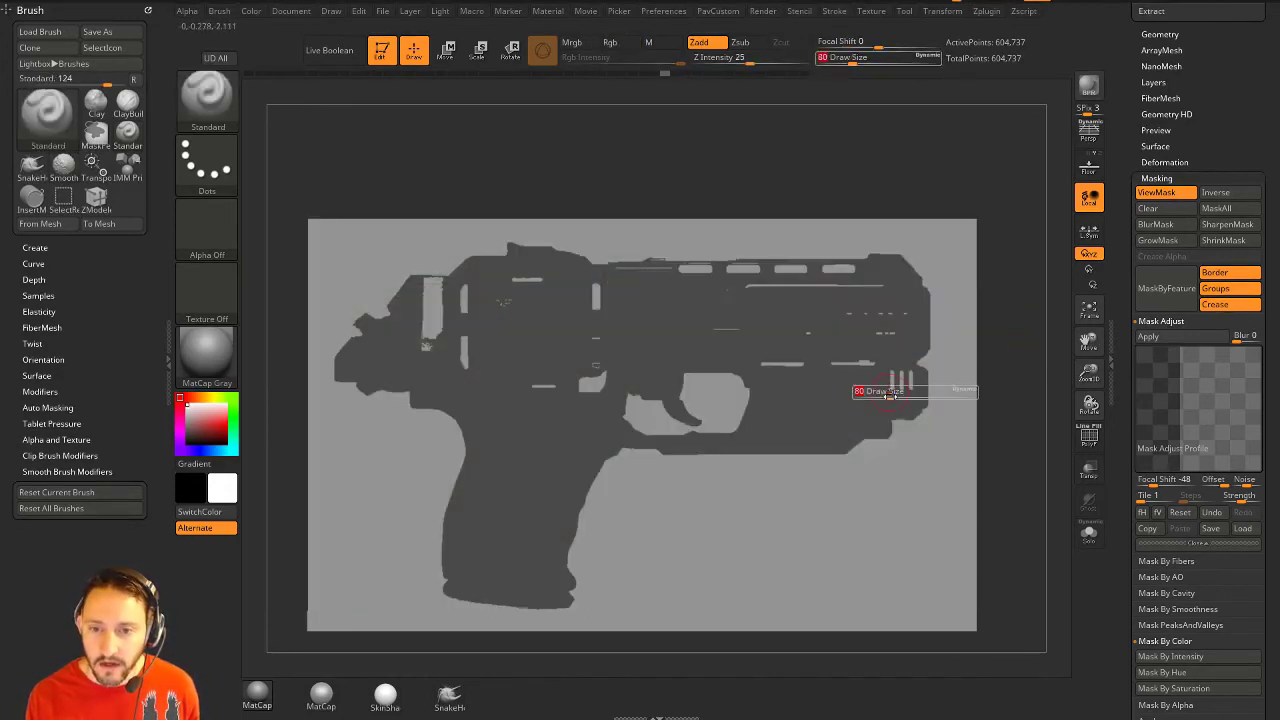
left_click(884, 391)
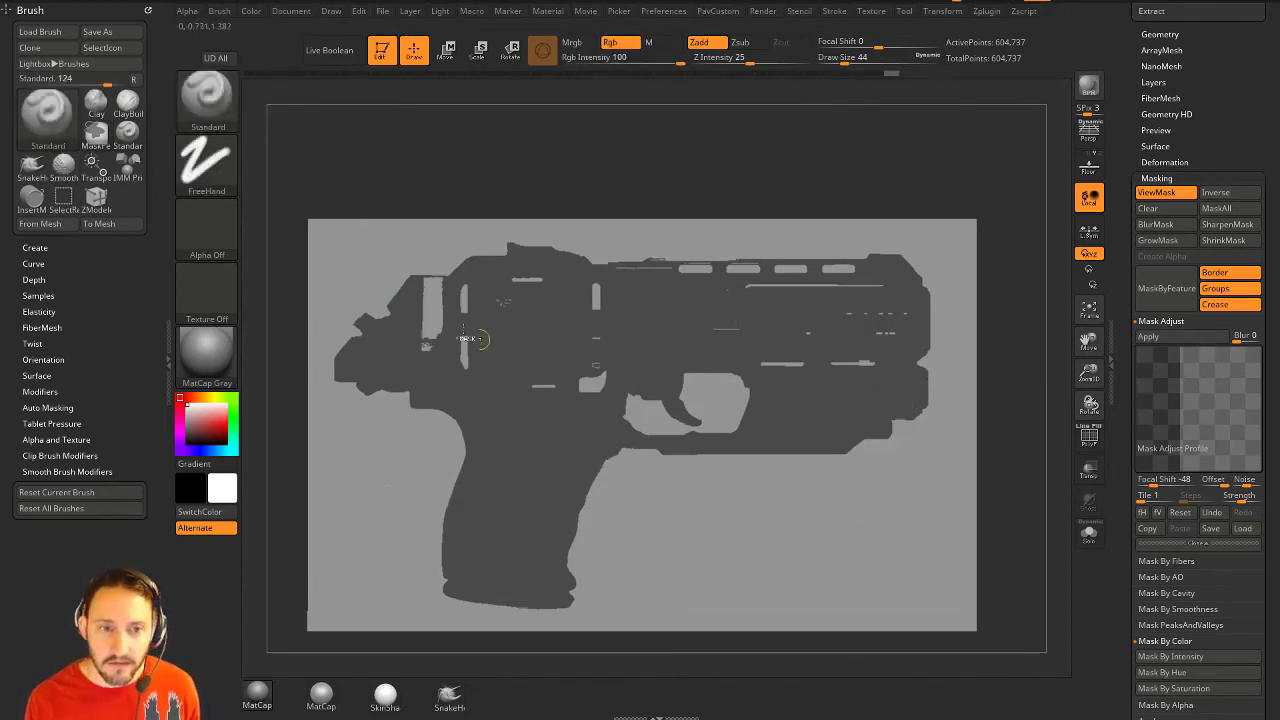
left_click_drag(428, 284, 435, 338, "ctrl")
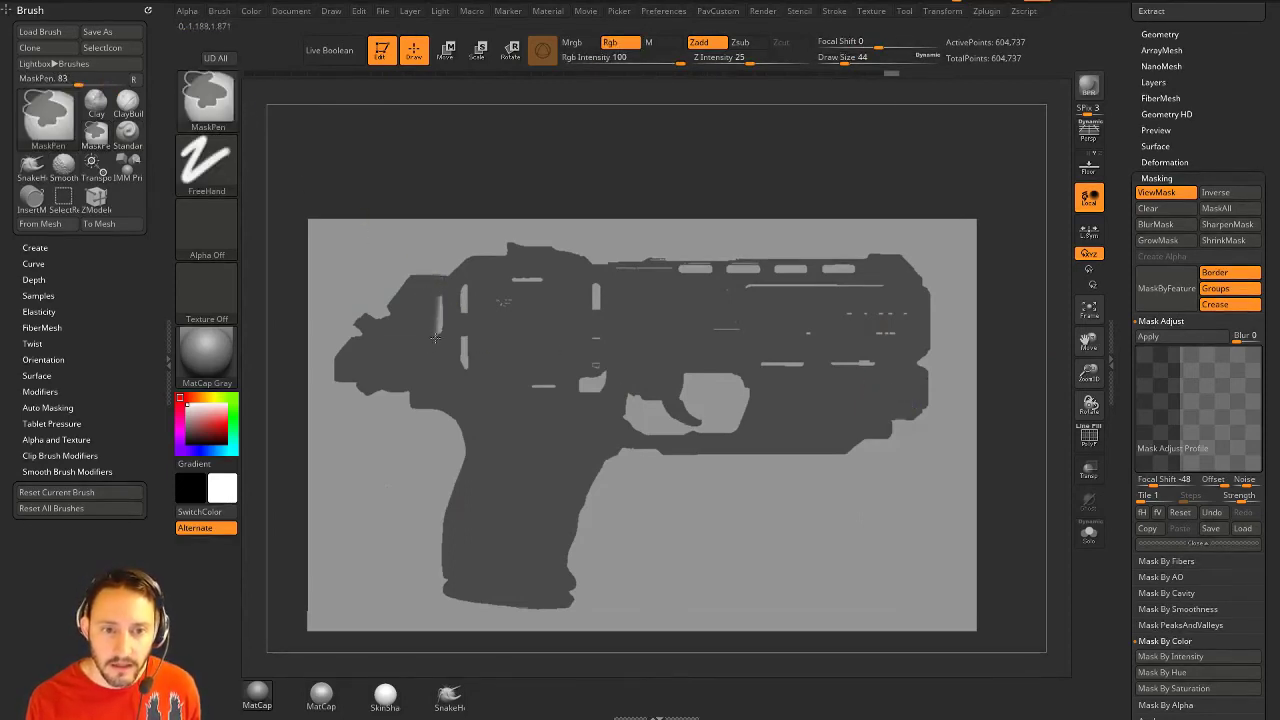
Set Draw Size to 27 and clean the barrel's upper edge above the vent slots with the mask brush and rectangular masks.
key("s")
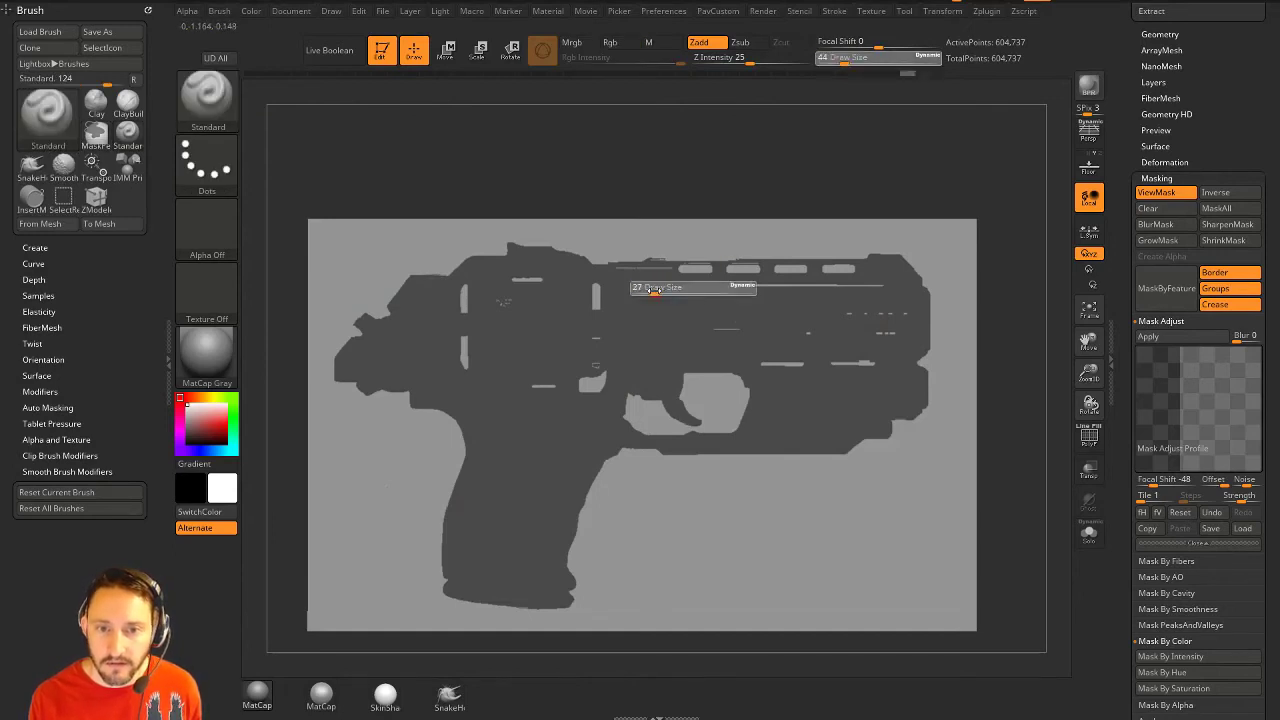
key("ctrl")
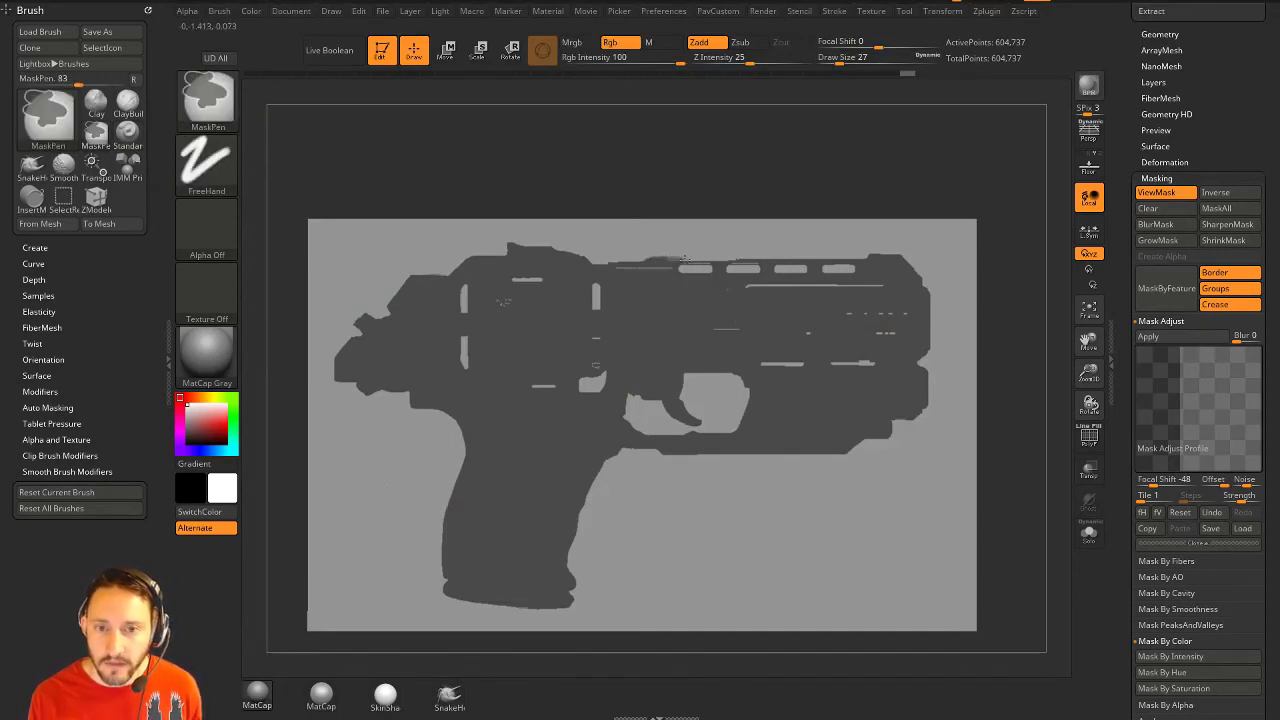
left_click_drag(750, 263, 838, 261, "ctrl")
key("ctrl+z")
mouse_move(628, 197)
left_mouse_down("ctrl")
mouse_move(706, 213)
mouse_move(703, 157)
left_mouse_up("ctrl")
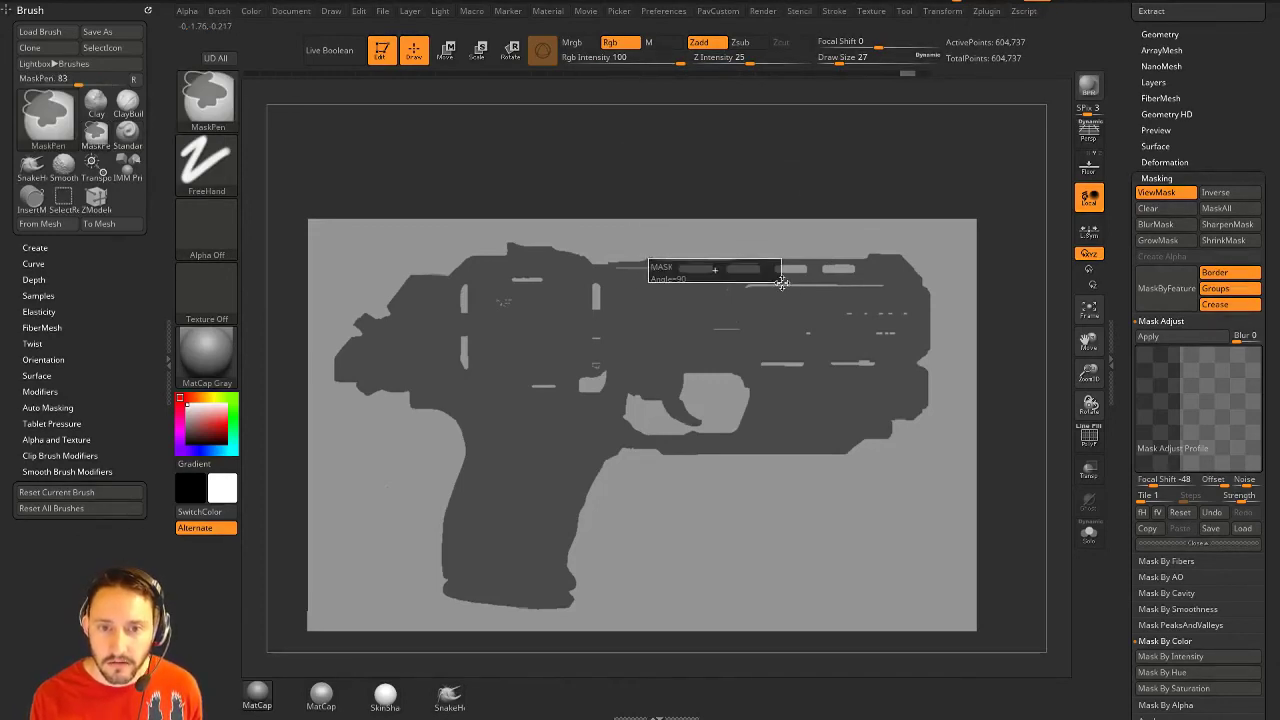
left_click_drag(776, 269, 778, 264, "ctrl")
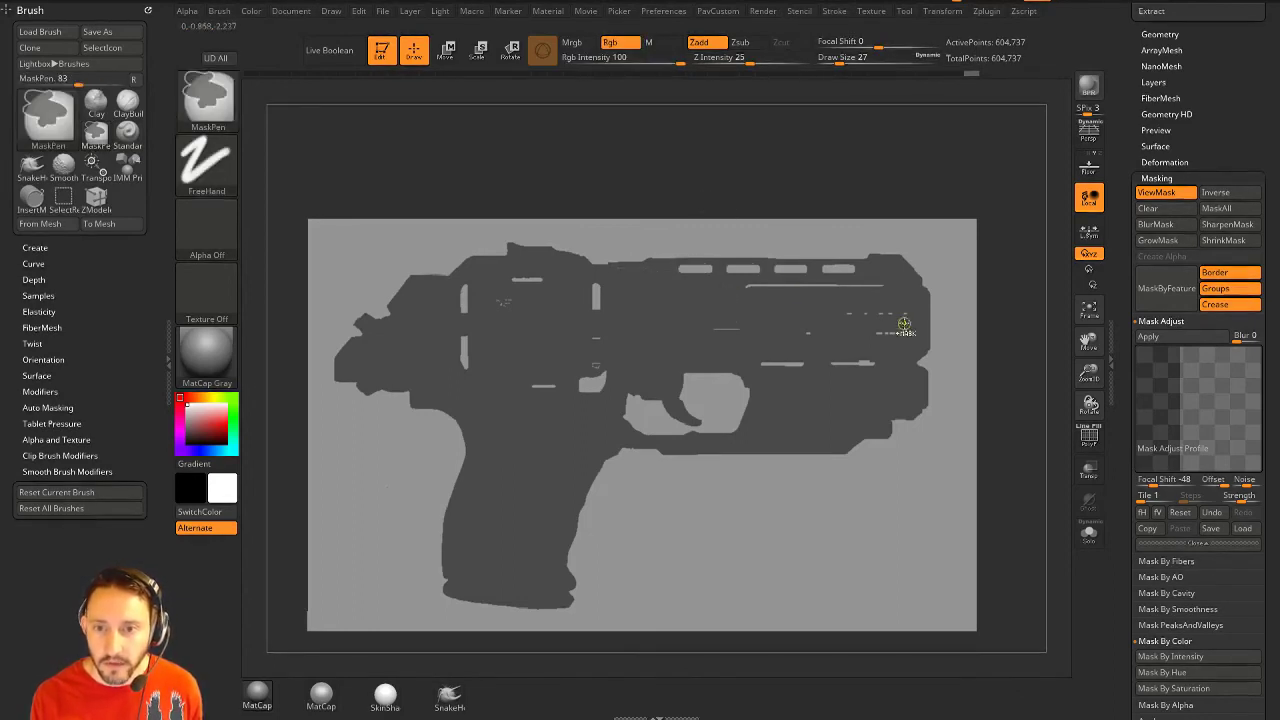
Mask over the stray lines and spots on the barrel and cylinder, and square up the two lower barrel slots with rectangular unmasking.
key("ctrl")
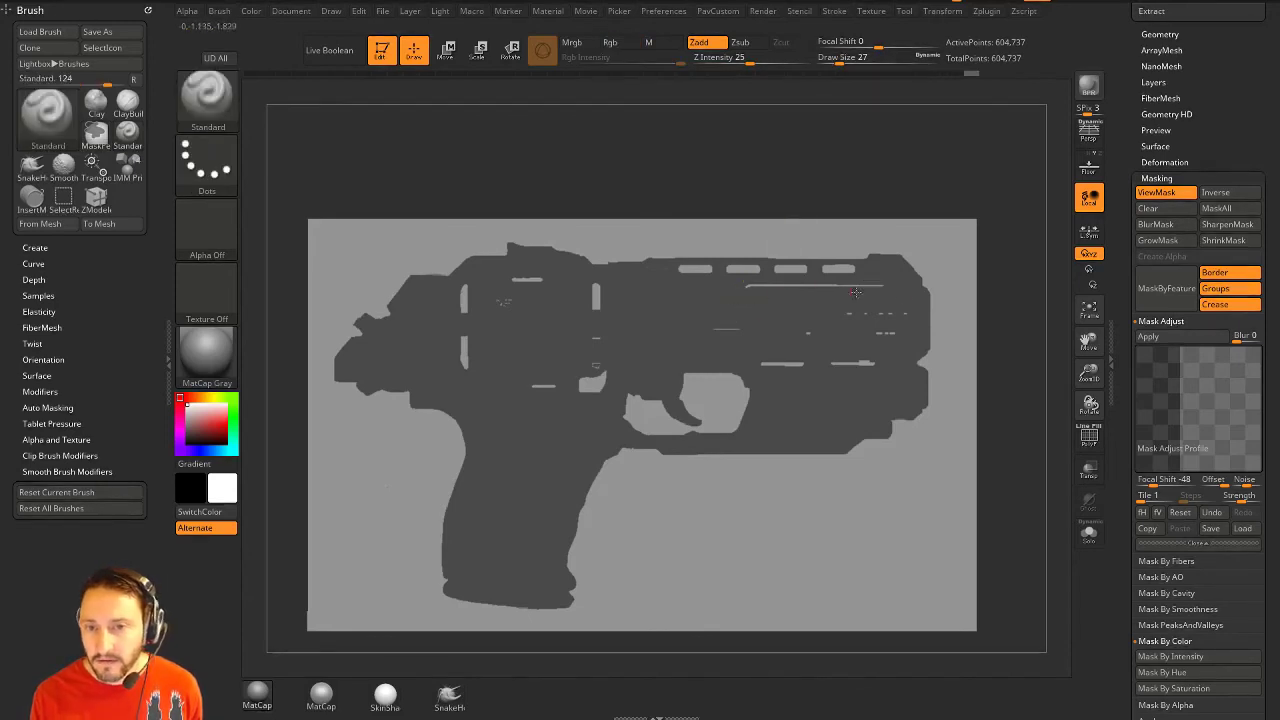
mouse_move(690, 283)
left_mouse_down("ctrl")
mouse_move(857, 343)
mouse_move(911, 345)
left_mouse_up("ctrl")
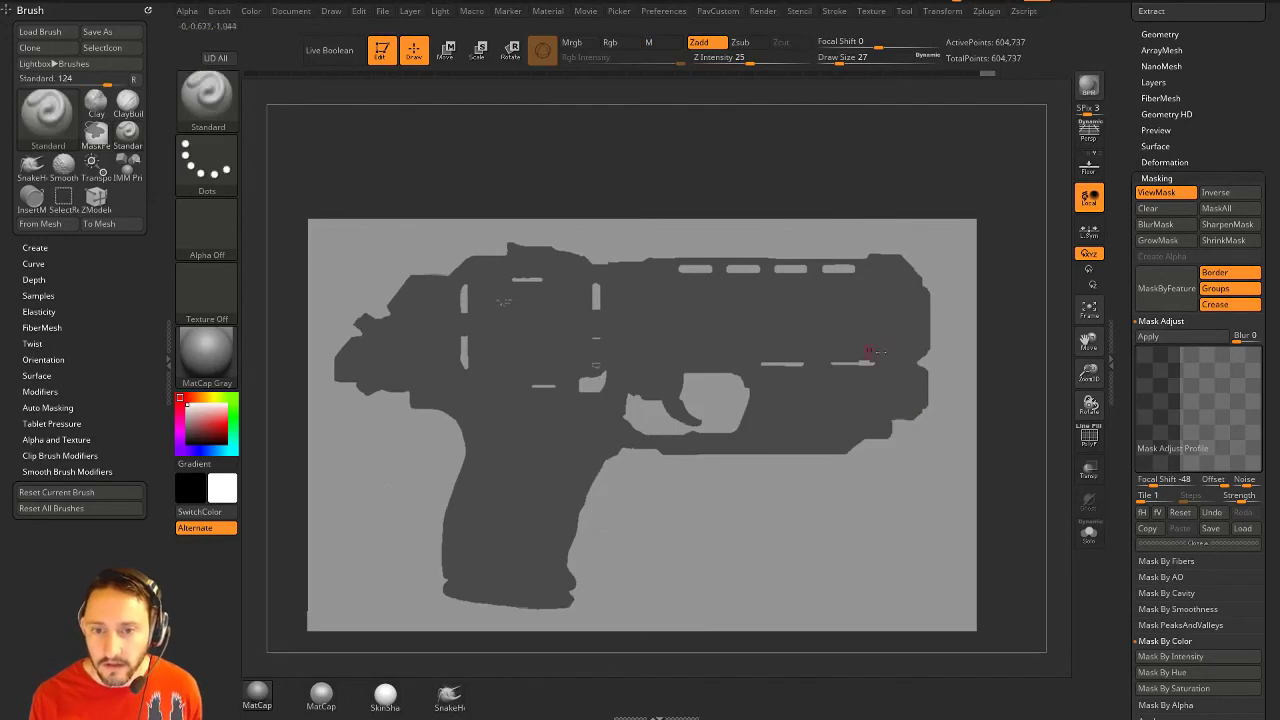
mouse_move(997, 313)
left_mouse_down("ctrl")
mouse_move(794, 388)
mouse_move(809, 370)
mouse_move(786, 371)
mouse_move(805, 367)
left_mouse_up("ctrl")
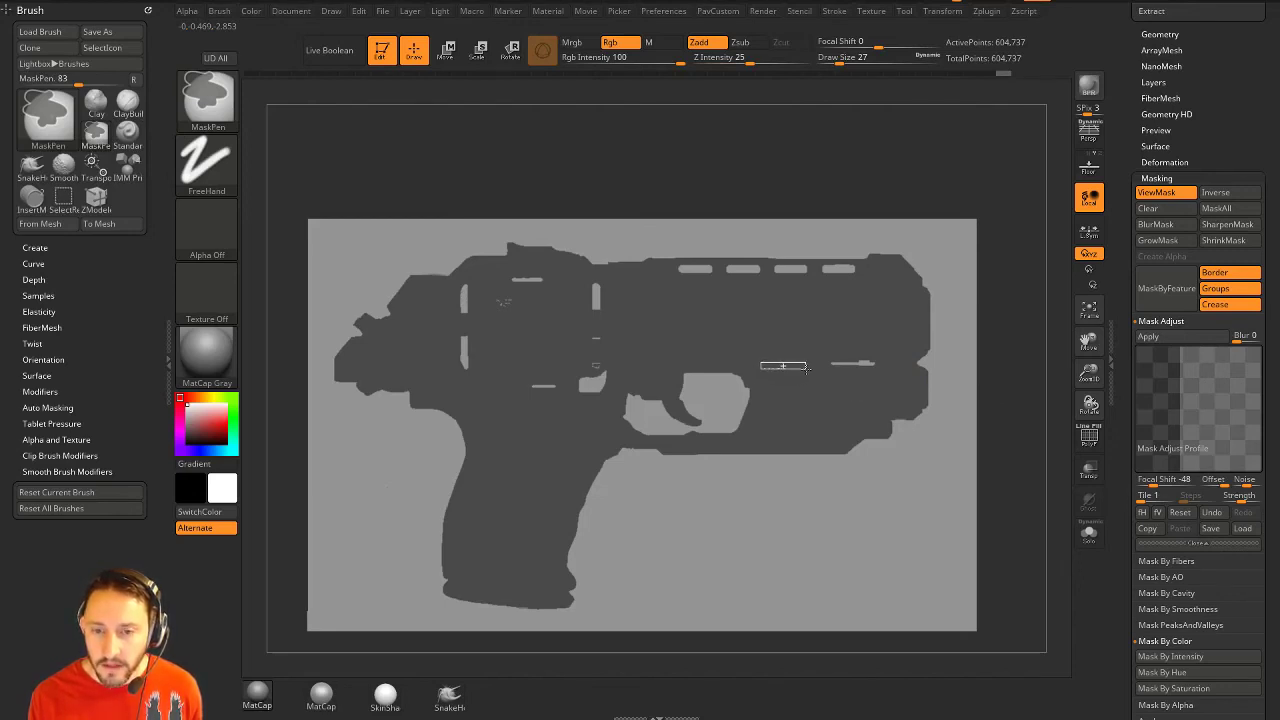
left_click_drag(806, 368, 806, 368, "ctrl")
left_click_drag(829, 360, 873, 366, "ctrl")
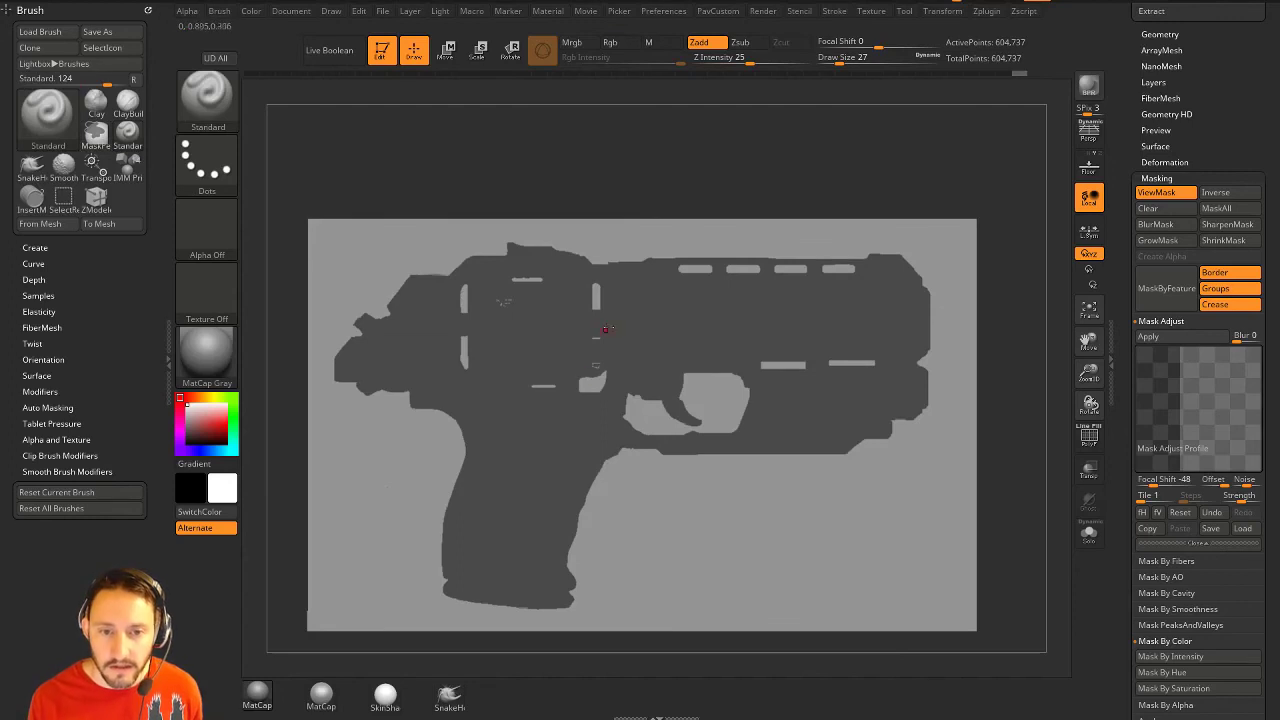
key("ctrl")
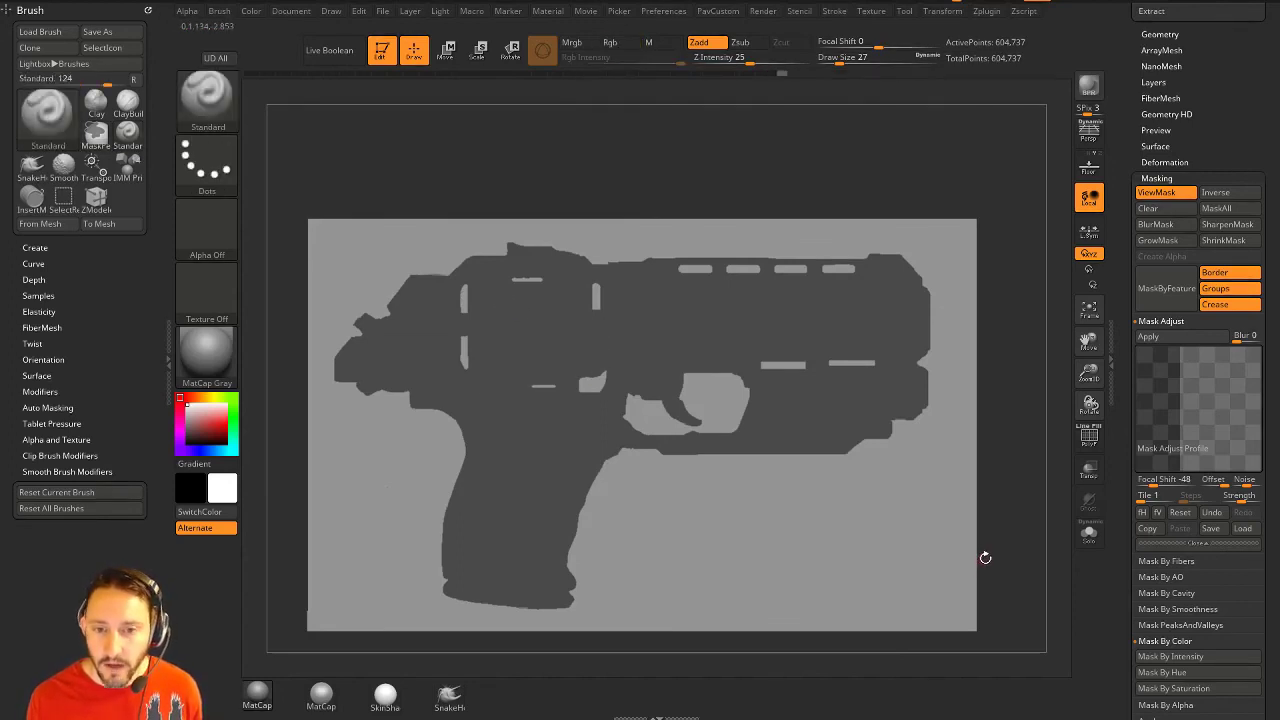
Turn the masked pistol into its own polygroup with PolyFrame displayed, and set Draw Size to 51.
left_click(1089, 435)
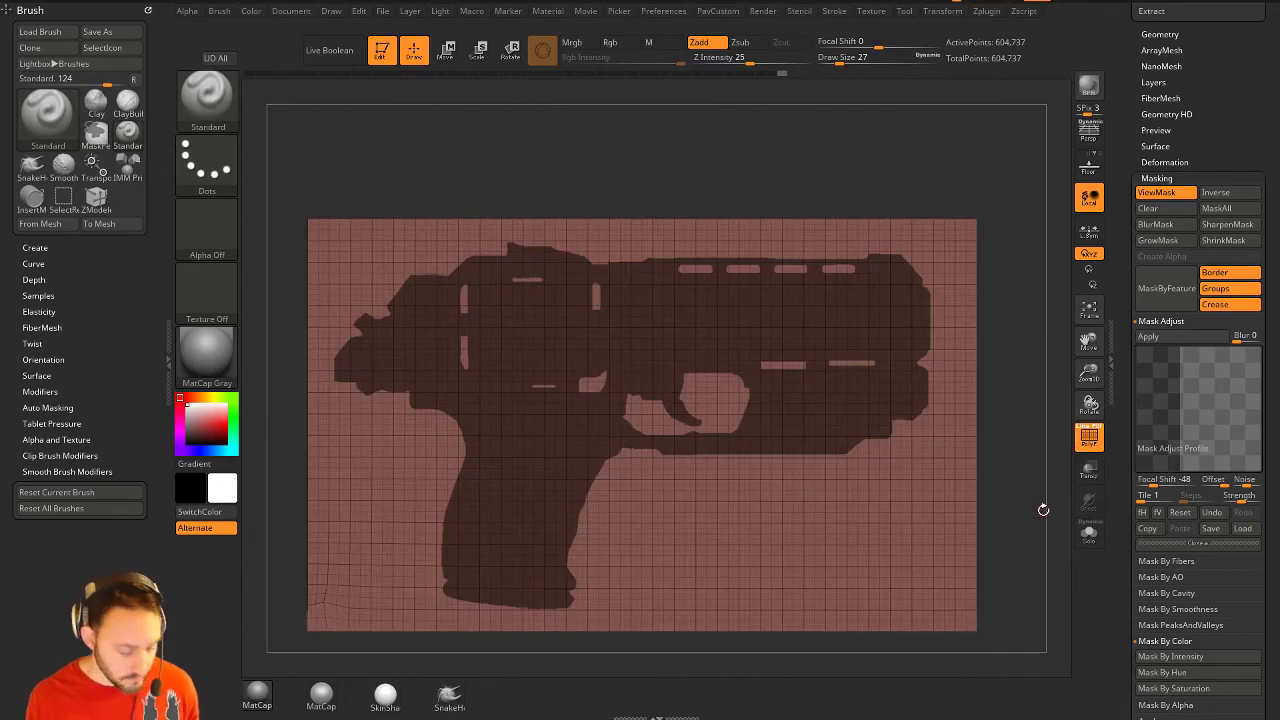
key("ctrl+w")
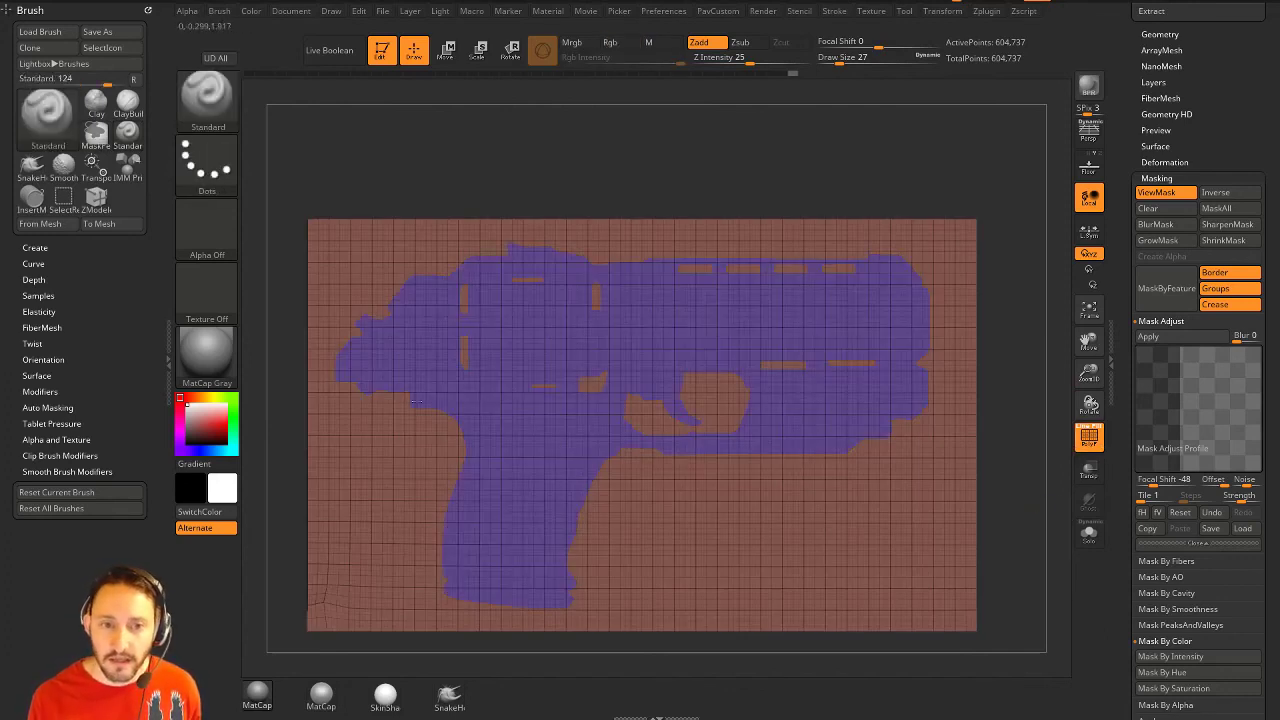
key("s")
left_click_drag(1006, 392, 1018, 392)
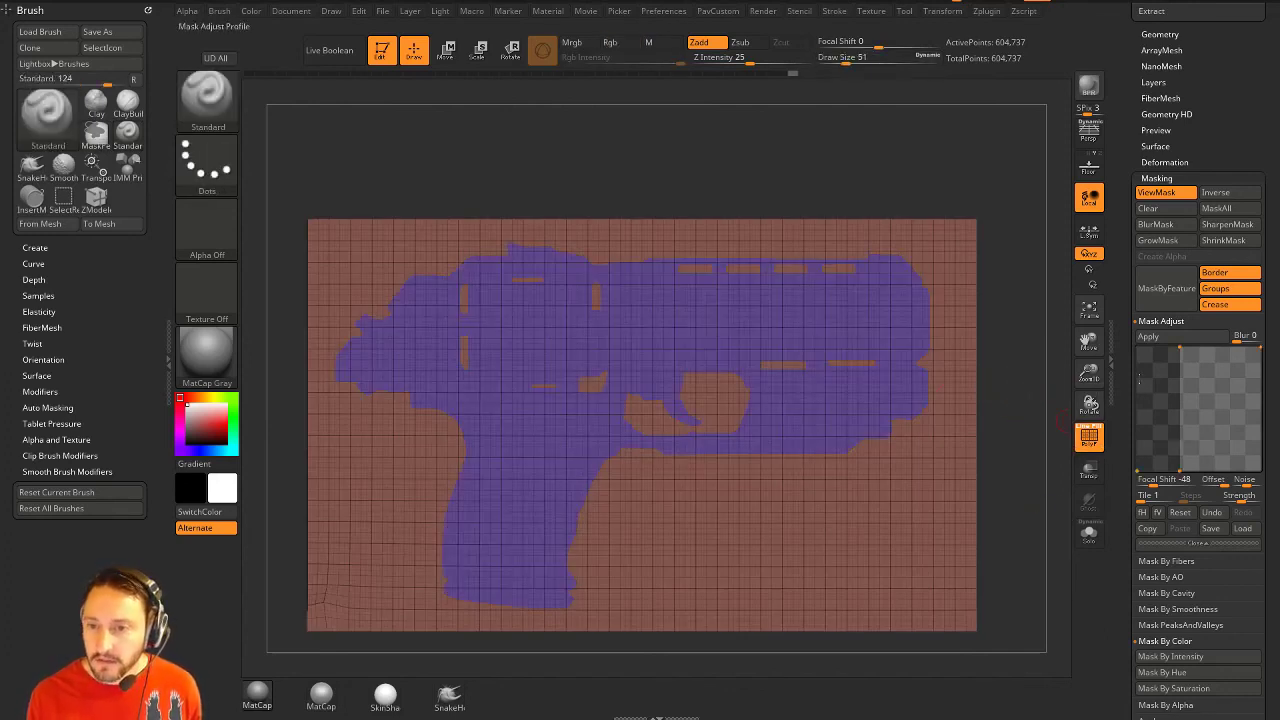
Show the plane subtool's polypaint in place of PolyFrame, and isolate the pistol polygroup by hiding the background.
left_click_drag(1119, 410, 1119, 558)
scroll(1119, 540, "up", 5)
key("shift+f")
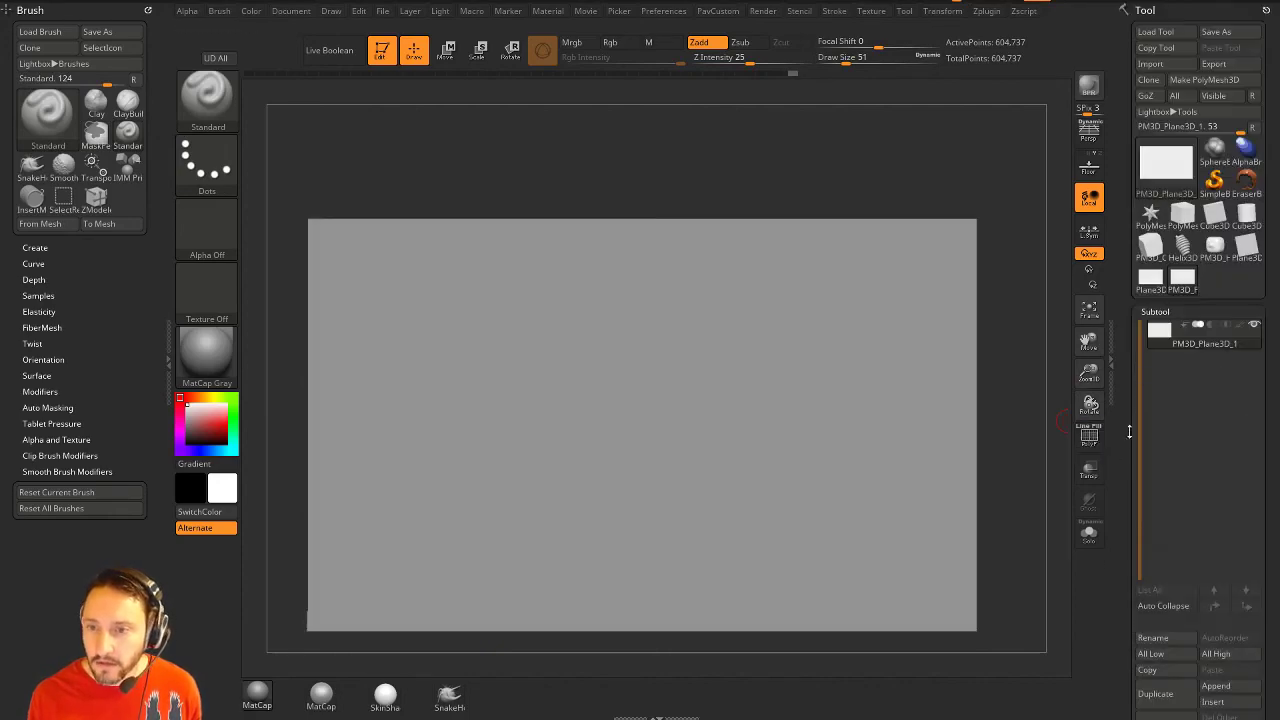
left_click(1239, 328)
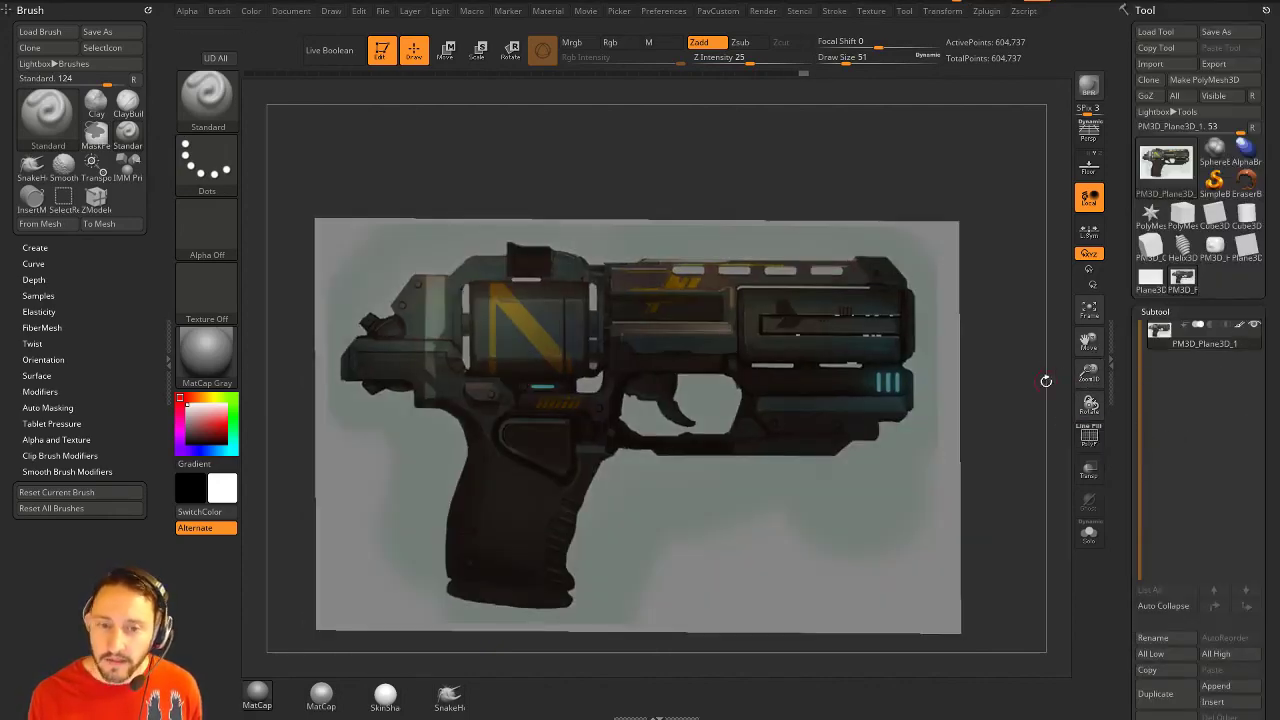
left_click(800, 326, "ctrl+shift")
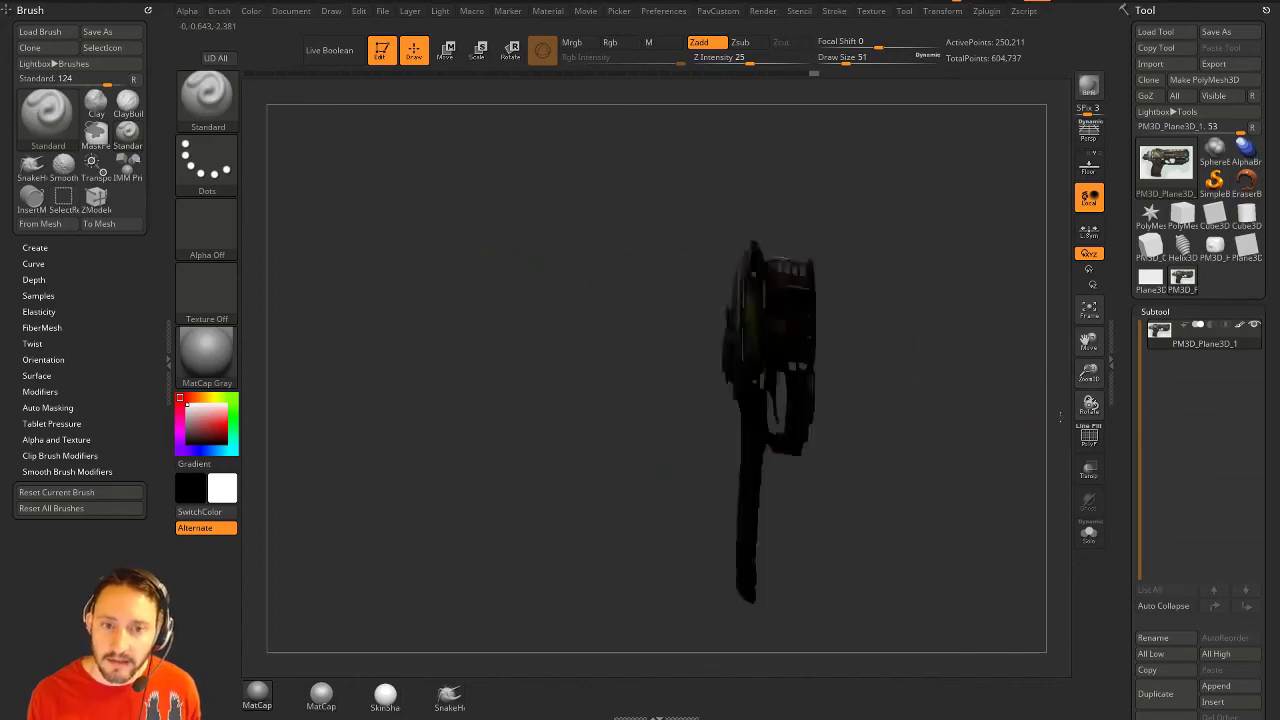